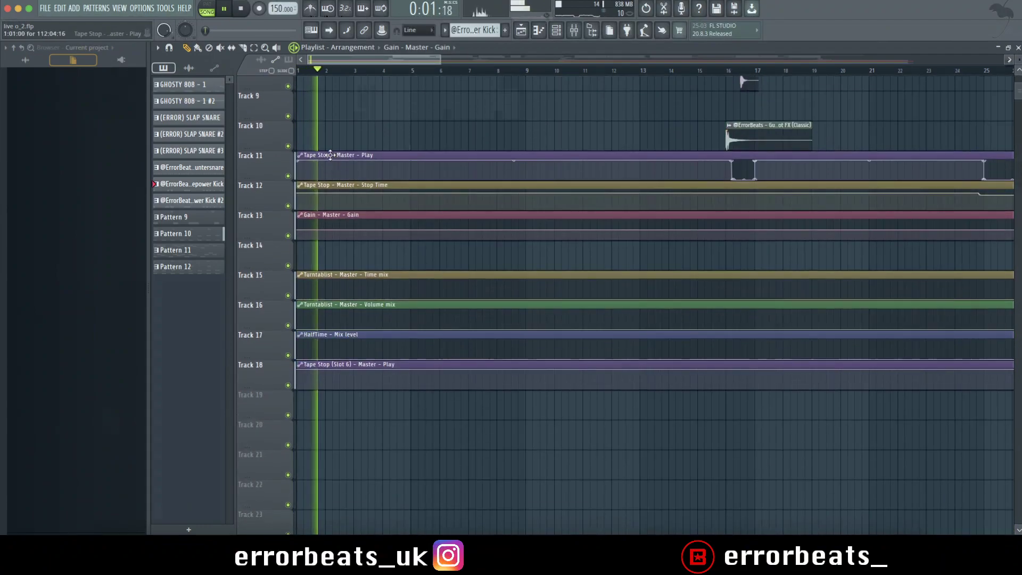
Open the first Pattern 10 clip on Track 1 in the piano roll and play its piano melody
{"action": "scroll", "coordinate": [323, 141], "scroll_direction": "up", "scroll_amount": 2}
{"action": "scroll", "coordinate": [394, 137], "scroll_direction": "up", "scroll_amount": 2}
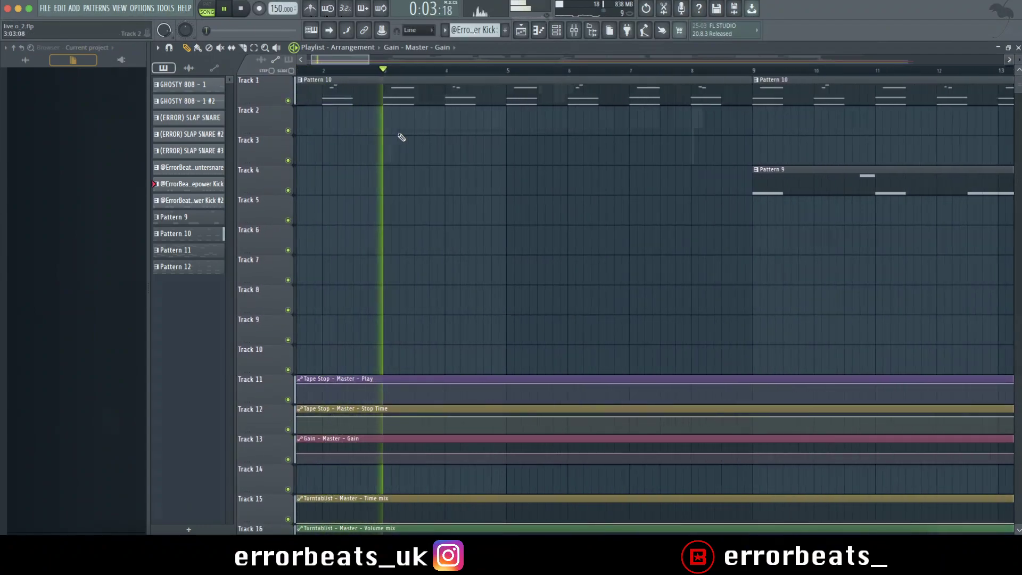
{"action": "scroll", "coordinate": [551, 137], "scroll_direction": "down", "scroll_amount": 5}
{"action": "scroll", "coordinate": [334, 146], "scroll_direction": "down", "scroll_amount": 1}
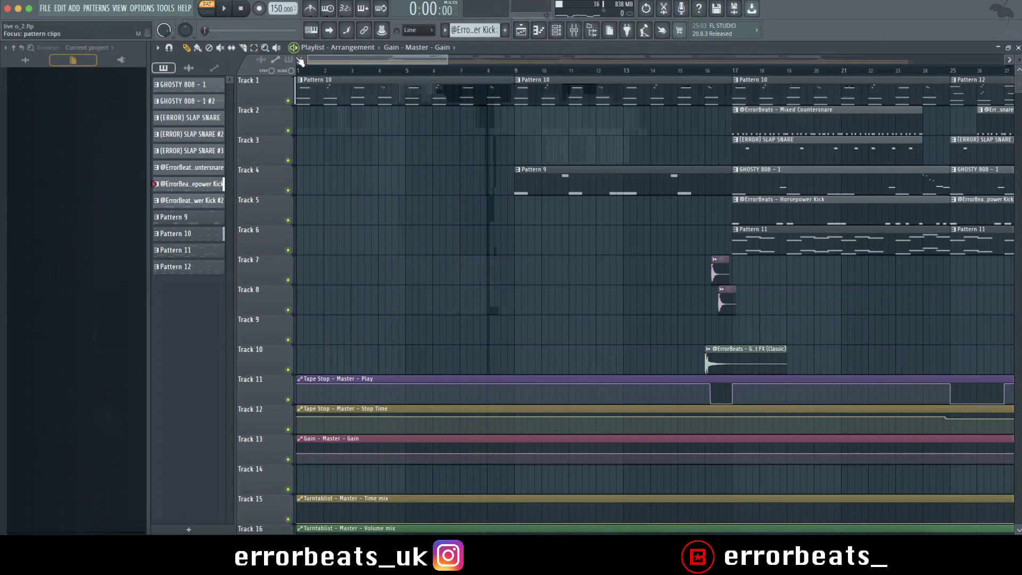
{"action": "double_click", "coordinate": [325, 99]}
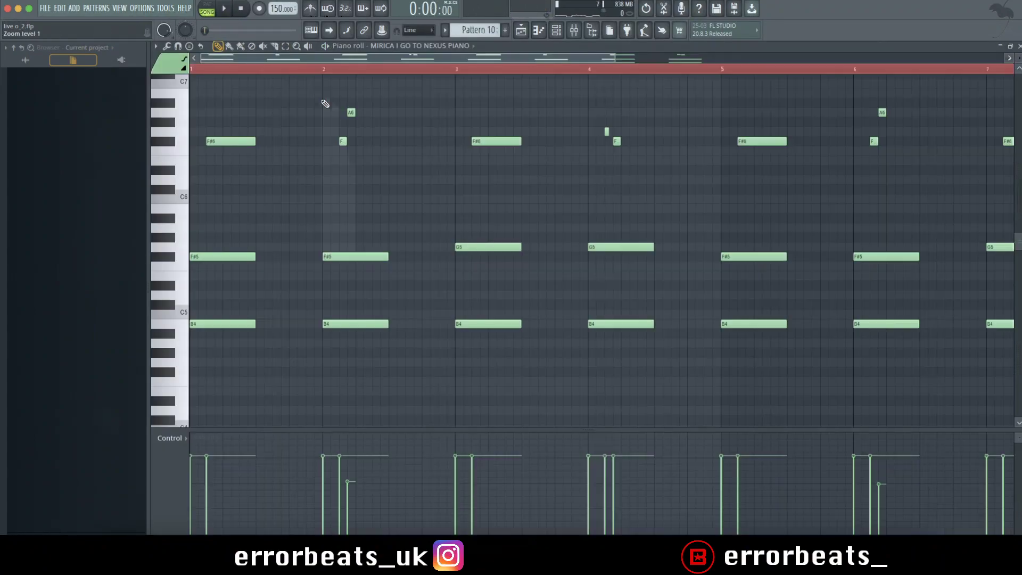
{"action": "key", "text": "space"}
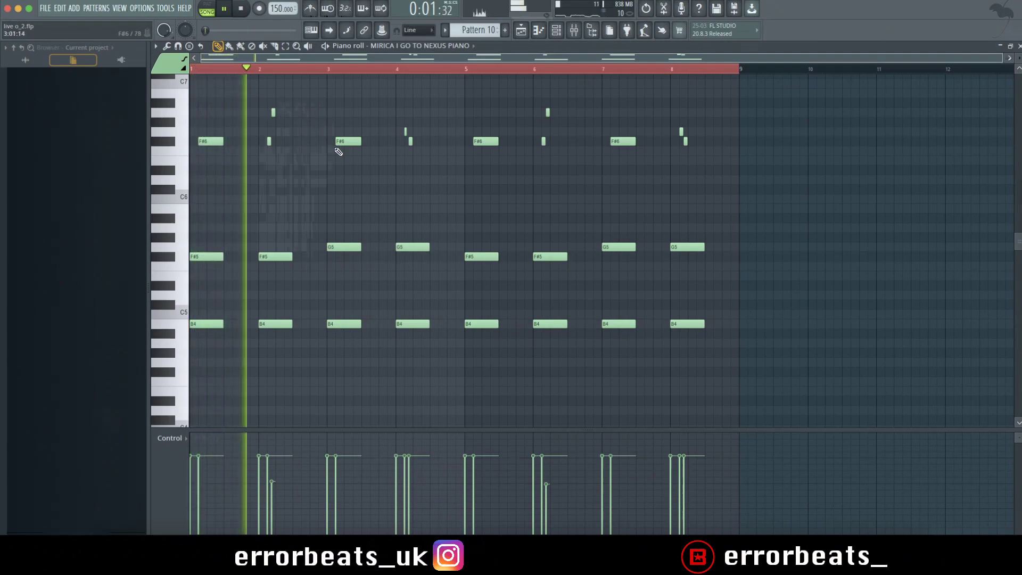
Inspect the Nexus plugin on the MIRICA I GO TO NEXUS PIANO channel, then close it and the channel rack
{"action": "key", "text": "F6"}
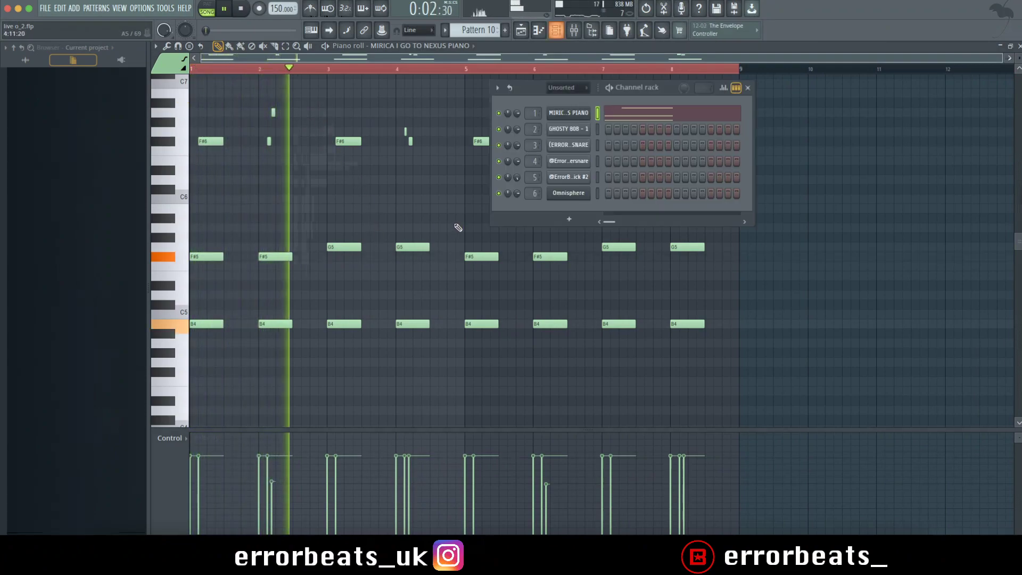
{"action": "left_click", "coordinate": [584, 113]}
{"action": "left_click_drag", "start_coordinate": [398, 137], "coordinate": [465, 86]}
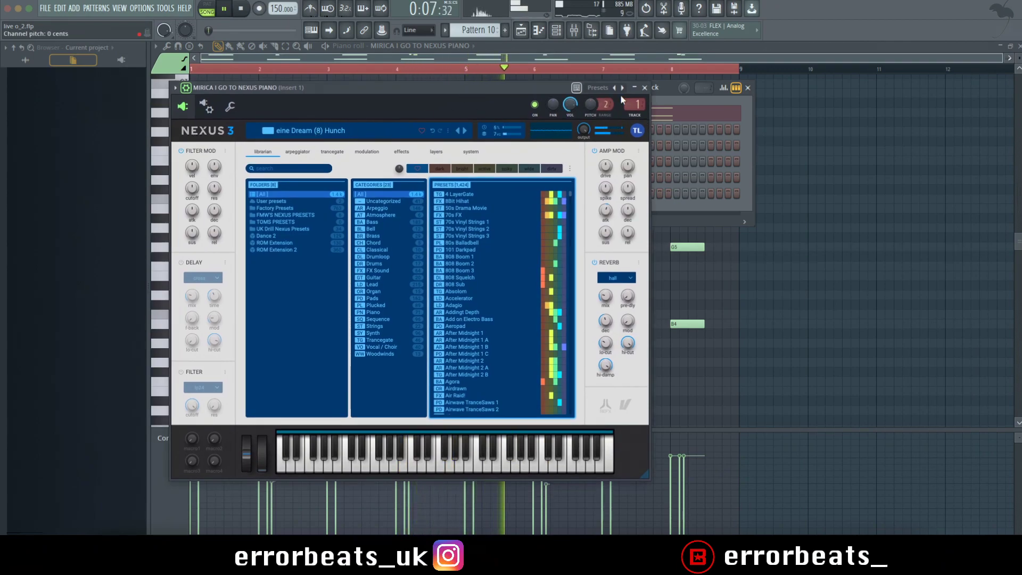
{"action": "left_click", "coordinate": [644, 87]}
{"action": "left_click", "coordinate": [748, 87]}
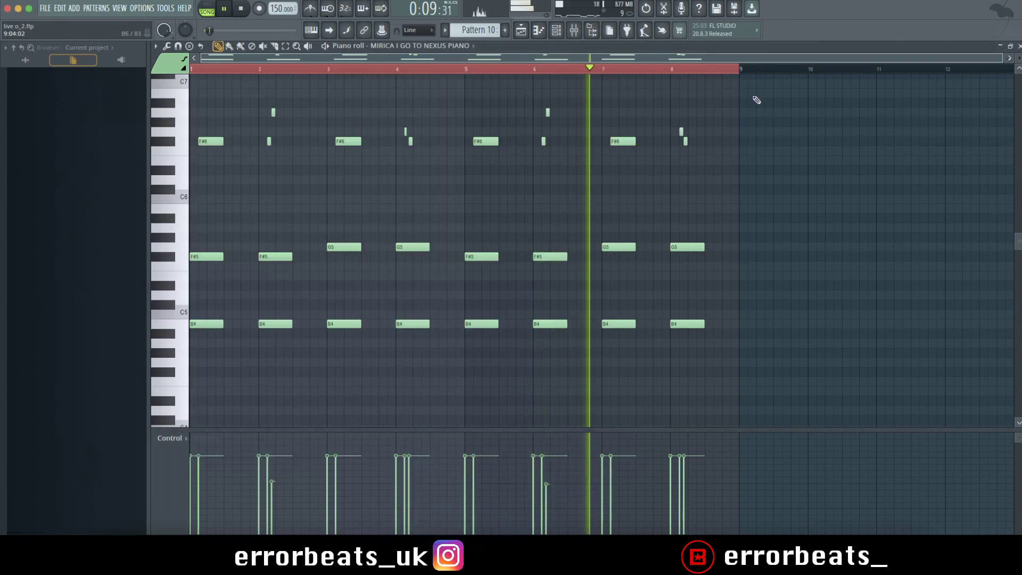
Review the piano's effects on mixer Insert 1: both Gross Beat instances and the last Fruity parametric EQ 2
{"action": "key", "text": "F9"}
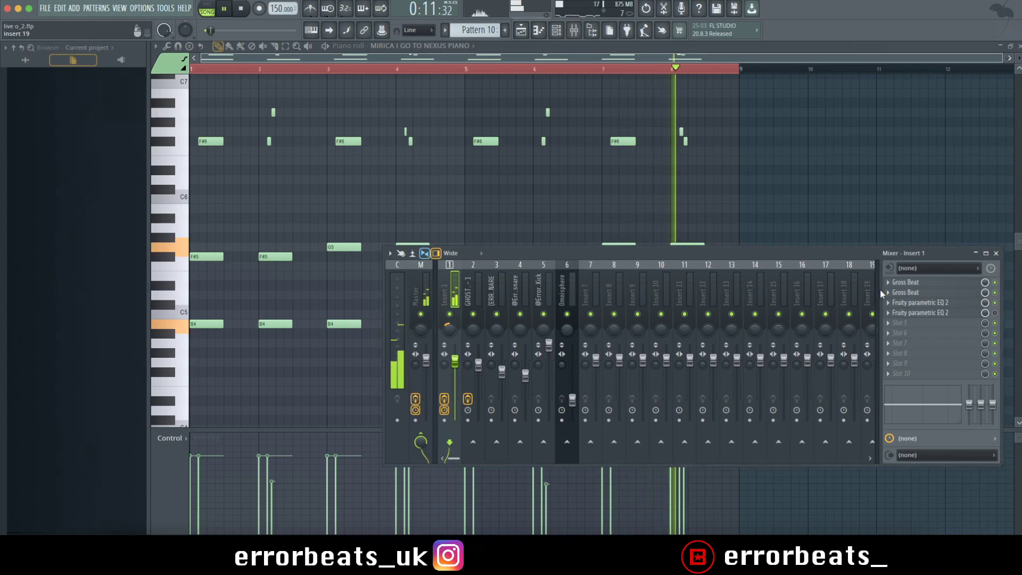
{"action": "left_click", "coordinate": [908, 284]}
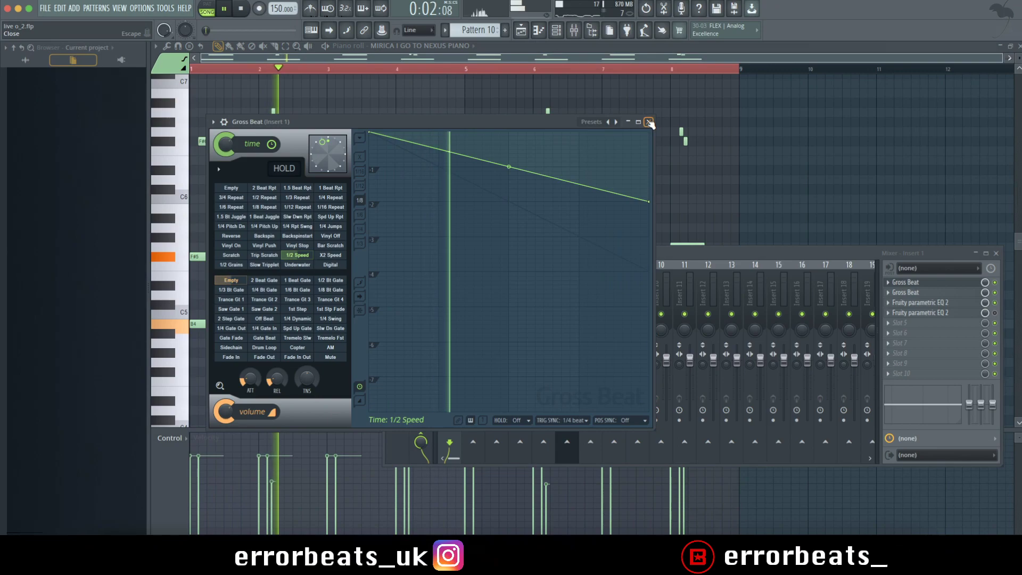
{"action": "left_click", "coordinate": [909, 282]}
{"action": "left_click", "coordinate": [908, 292]}
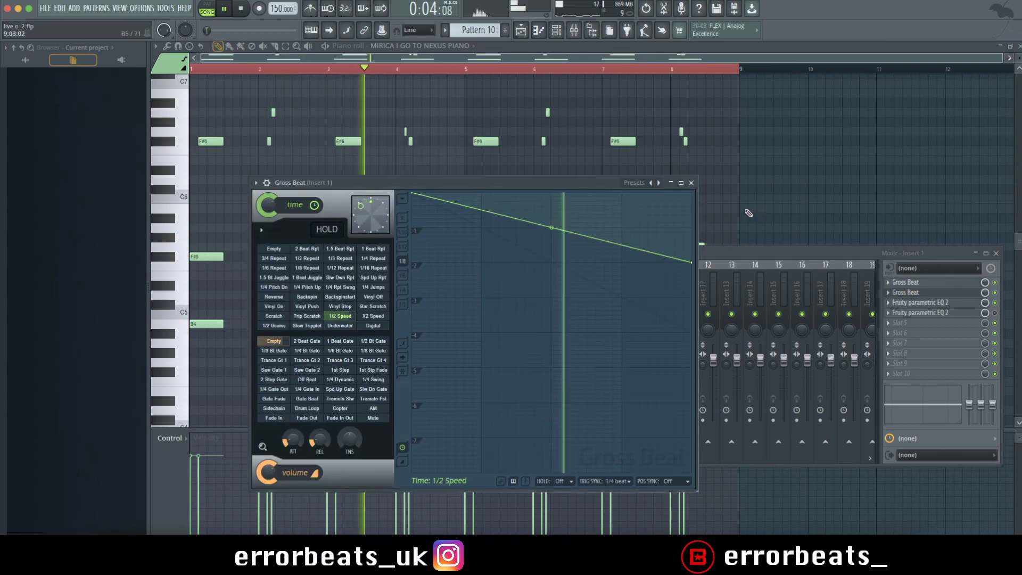
{"action": "left_click", "coordinate": [908, 292]}
{"action": "left_click", "coordinate": [941, 313]}
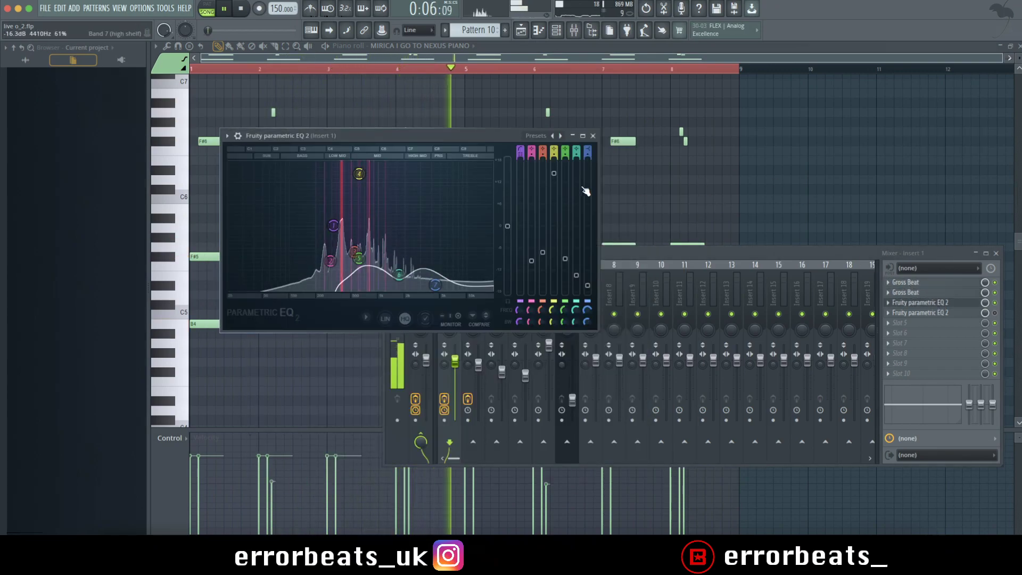
{"action": "left_click", "coordinate": [593, 136]}
{"action": "left_click", "coordinate": [996, 253]}
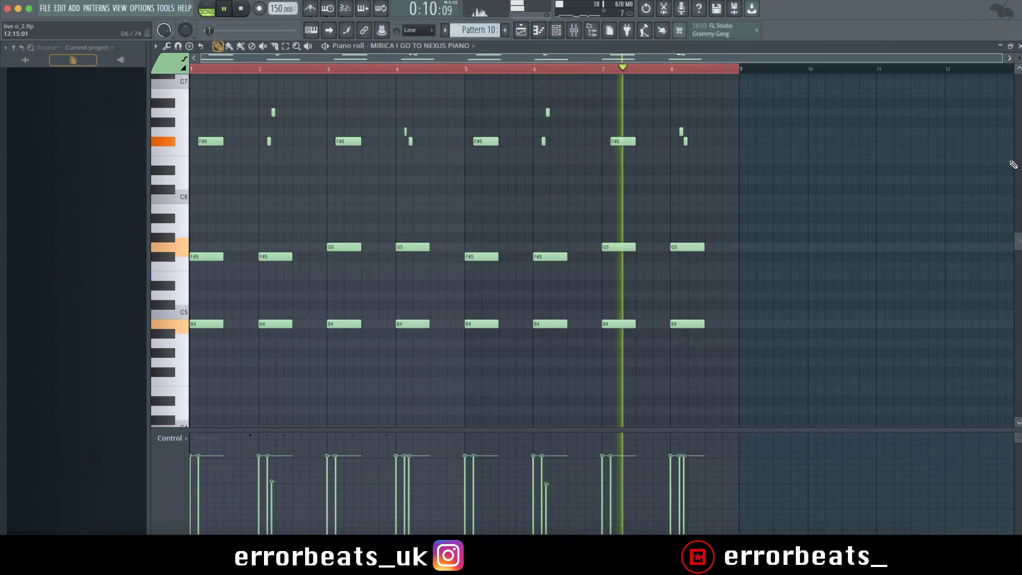
Return to the playlist arrangement and set playback to song mode
{"action": "key", "text": "F5"}
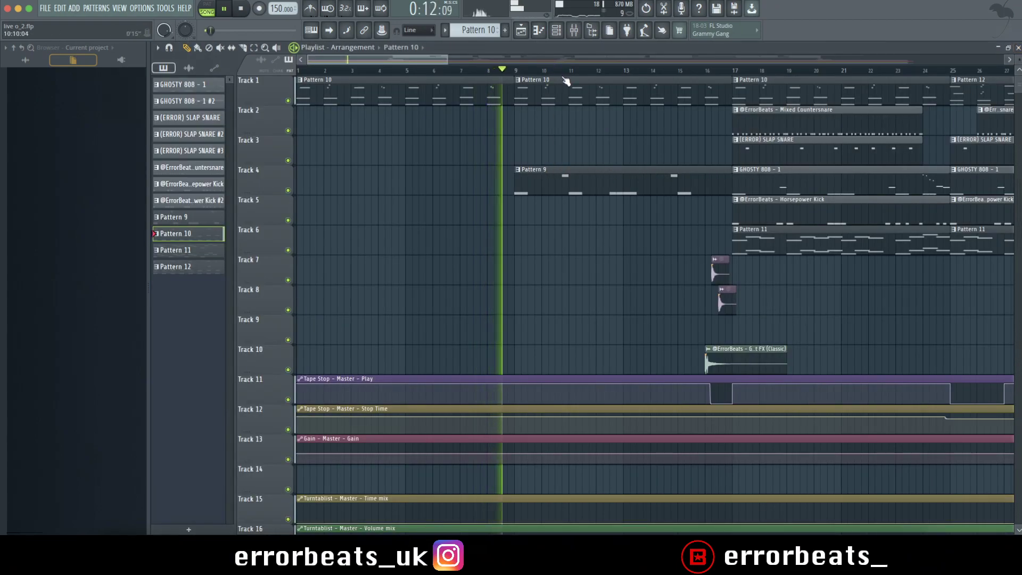
{"action": "scroll", "coordinate": [682, 85], "scroll_direction": "down", "scroll_amount": 3}
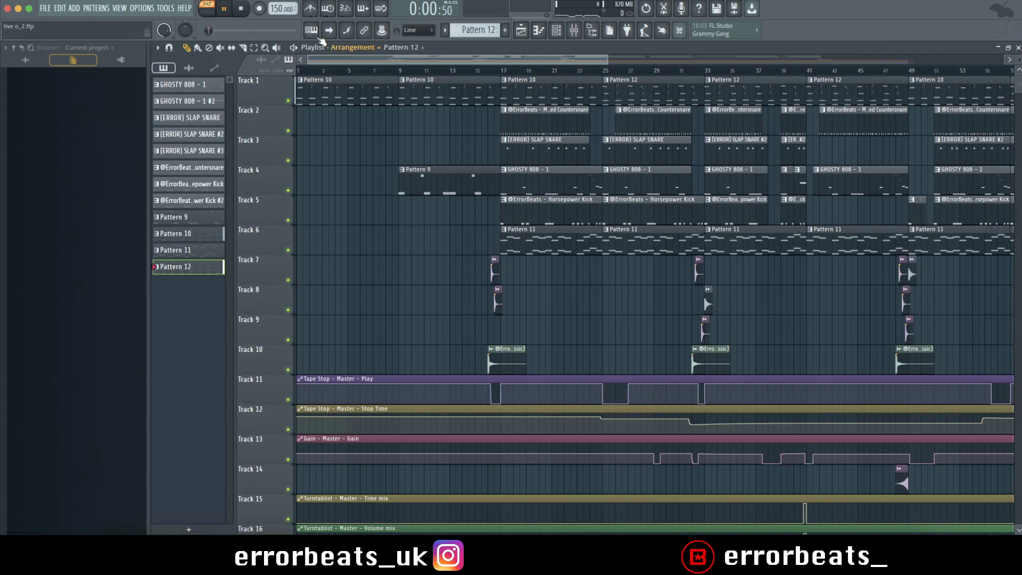
{"action": "scroll", "coordinate": [266, 335], "scroll_direction": "down", "scroll_amount": 8}
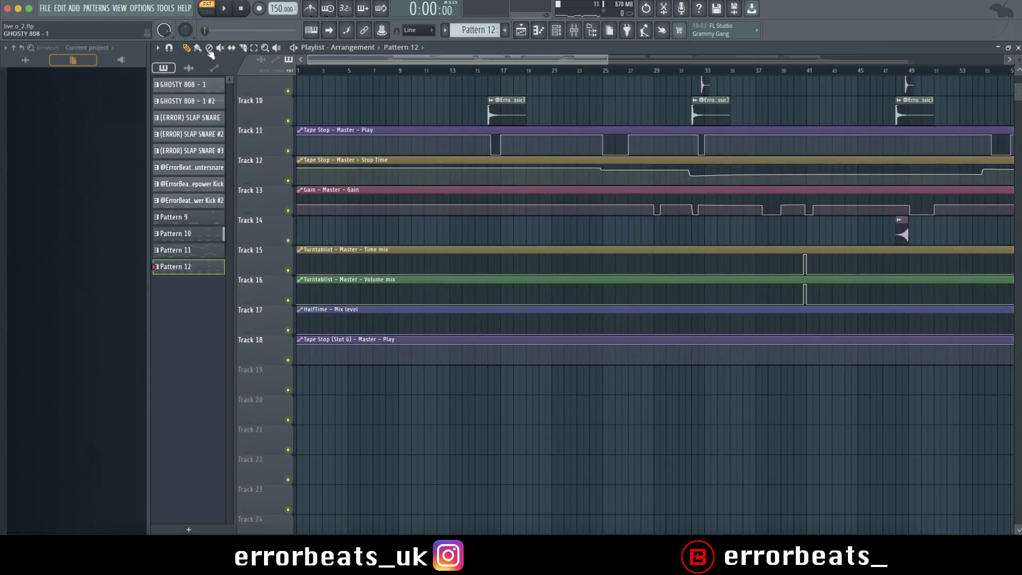
{"action": "left_click", "coordinate": [208, 11]}
{"action": "scroll", "coordinate": [574, 85], "scroll_direction": "up", "scroll_amount": 8}
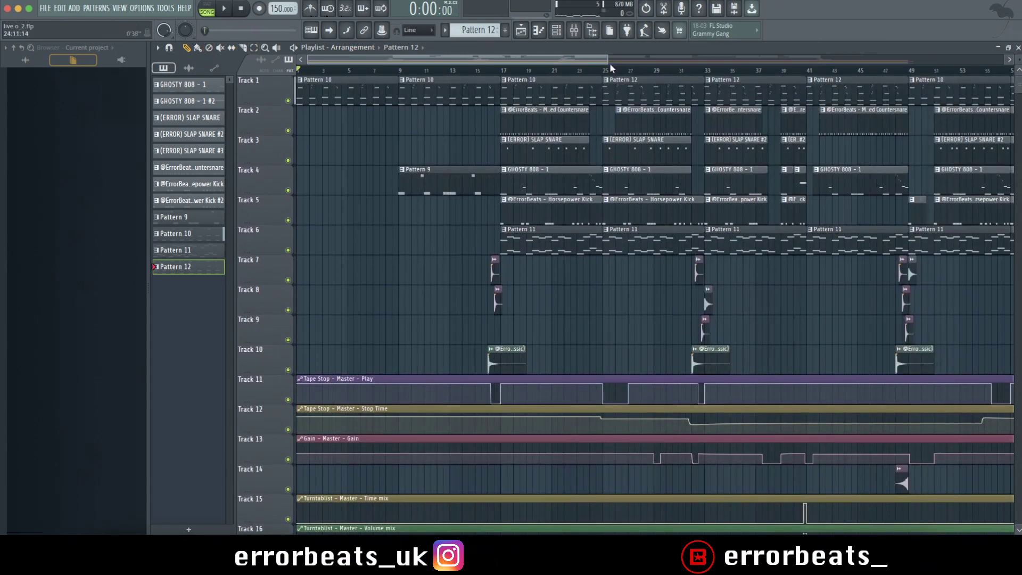
{"action": "scroll", "coordinate": [433, 284], "scroll_direction": "down", "scroll_amount": 8}
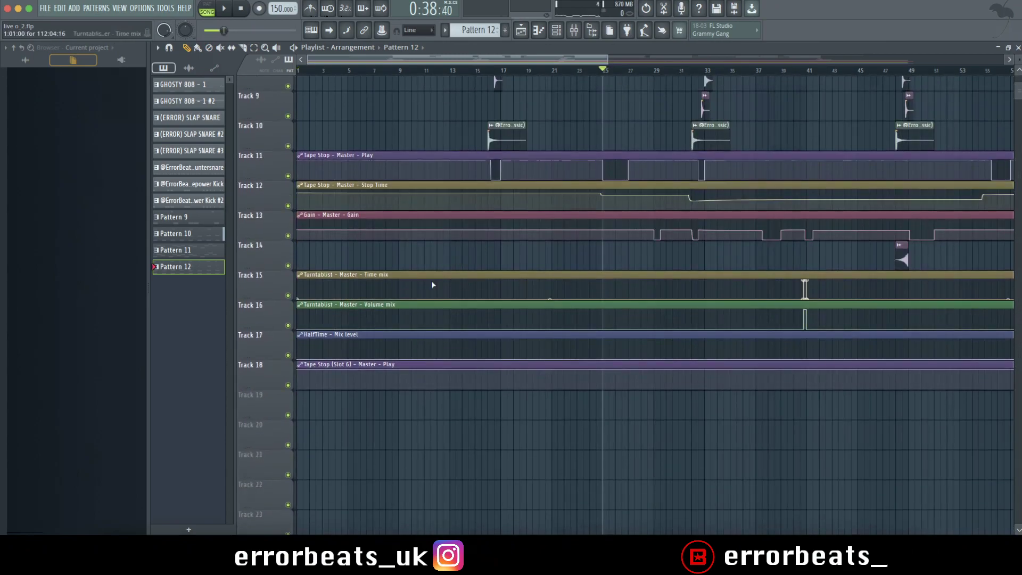
Isolate Track 1 and the Tape Stop automation on Track 11, and play the arrangement from about bar 25
{"action": "left_click", "coordinate": [288, 386], "text": "ctrl"}
{"action": "left_click", "coordinate": [287, 176], "text": "ctrl"}
{"action": "scroll", "coordinate": [292, 173], "scroll_direction": "up", "scroll_amount": 8}
{"action": "left_click", "coordinate": [288, 100]}
{"action": "key", "text": "space"}
{"action": "scroll", "coordinate": [632, 197], "scroll_direction": "down", "scroll_amount": 3}
{"action": "scroll", "coordinate": [632, 196], "scroll_direction": "up", "scroll_amount": 6}
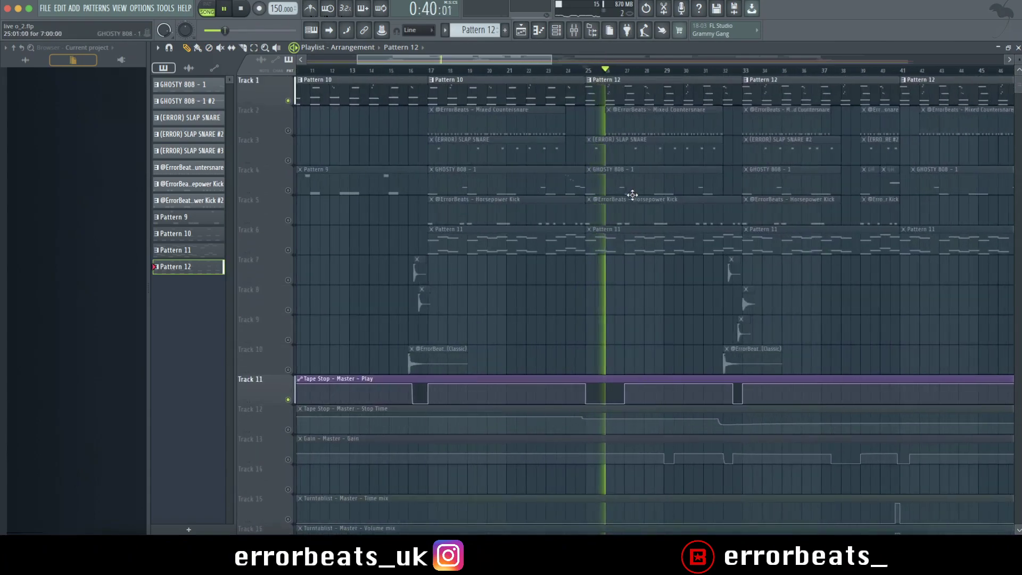
{"action": "key", "text": "space"}
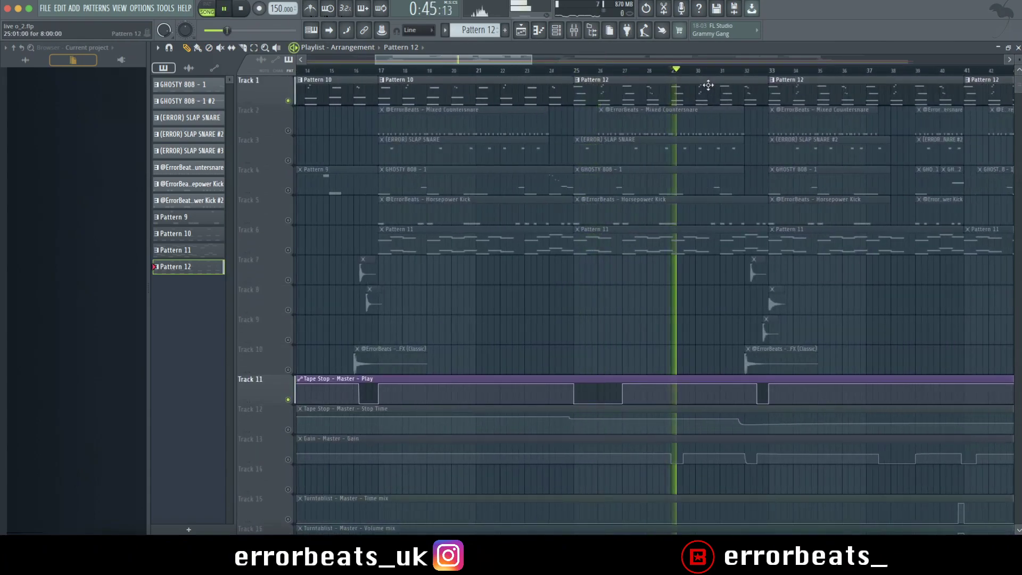
Open a Pattern 12 clip from Track 1 in the piano roll and play it in pattern mode to examine its higher notes
{"action": "double_click", "coordinate": [700, 89]}
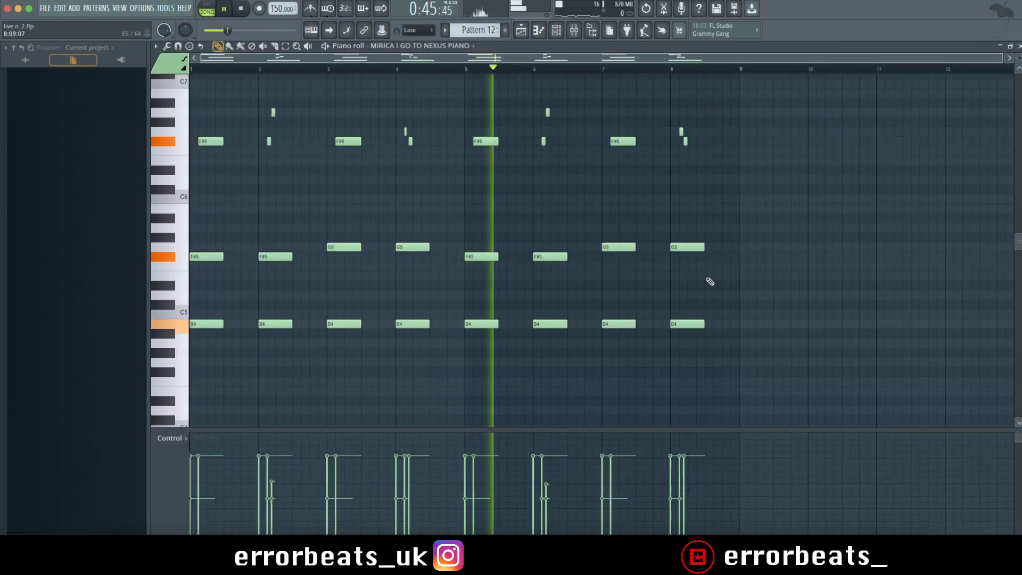
{"action": "scroll", "coordinate": [709, 282], "scroll_direction": "down", "scroll_amount": 5}
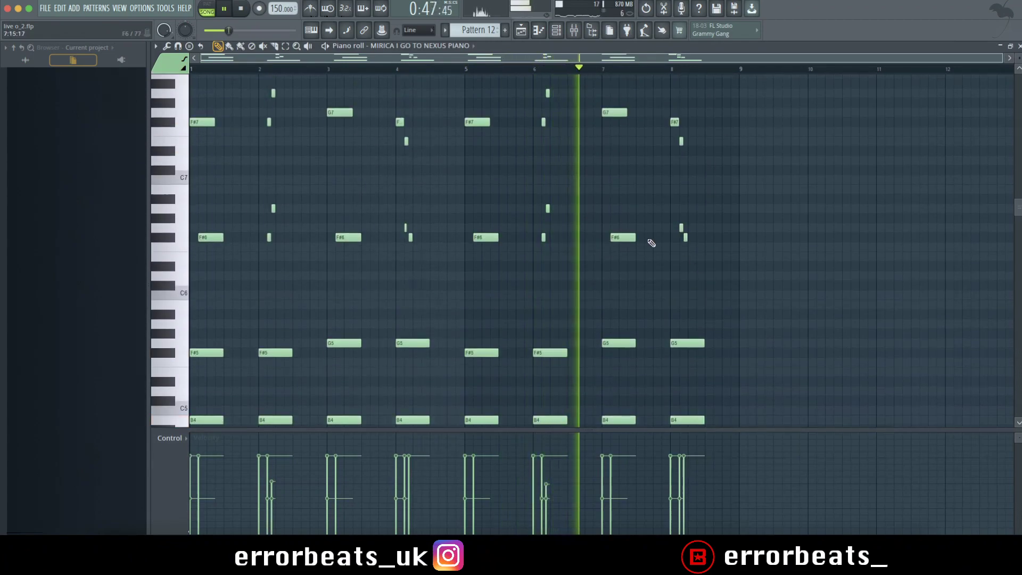
{"action": "left_click", "coordinate": [206, 8]}
{"action": "key", "text": "space"}
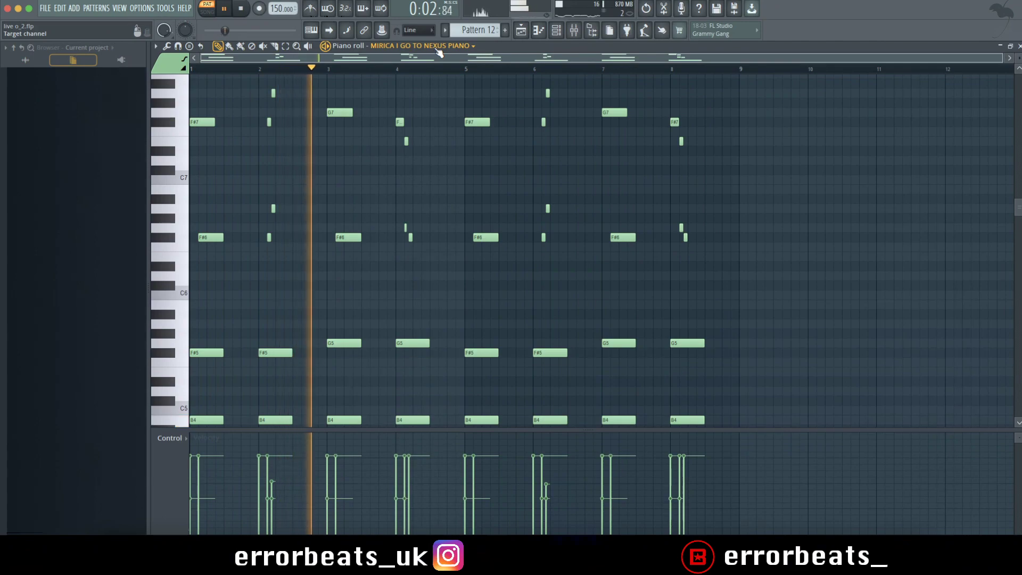
{"action": "scroll", "coordinate": [461, 103], "scroll_direction": "down", "scroll_amount": 3}
{"action": "scroll", "coordinate": [461, 105], "scroll_direction": "up", "scroll_amount": 10}
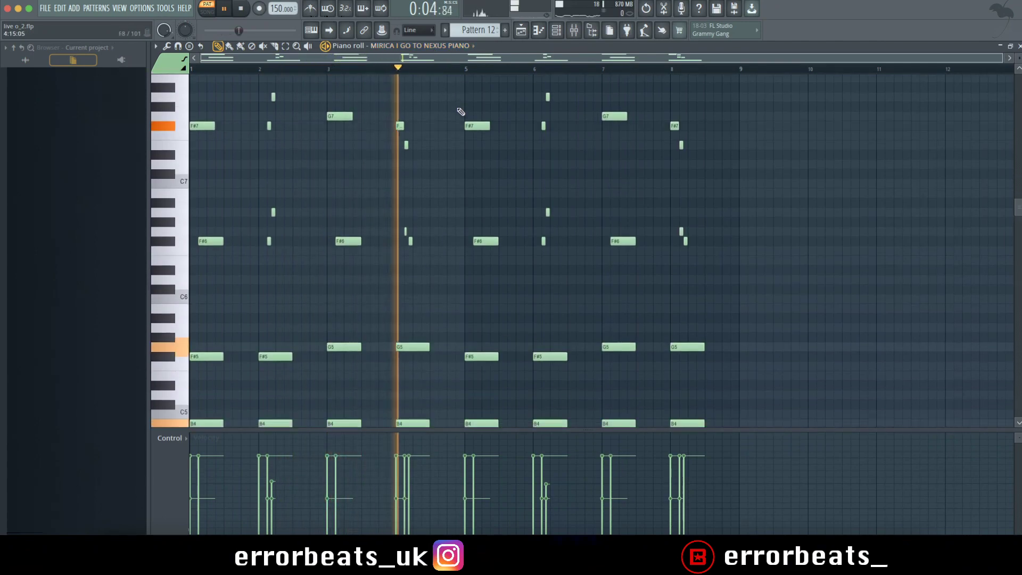
{"action": "scroll", "coordinate": [460, 113], "scroll_direction": "down", "scroll_amount": 12}
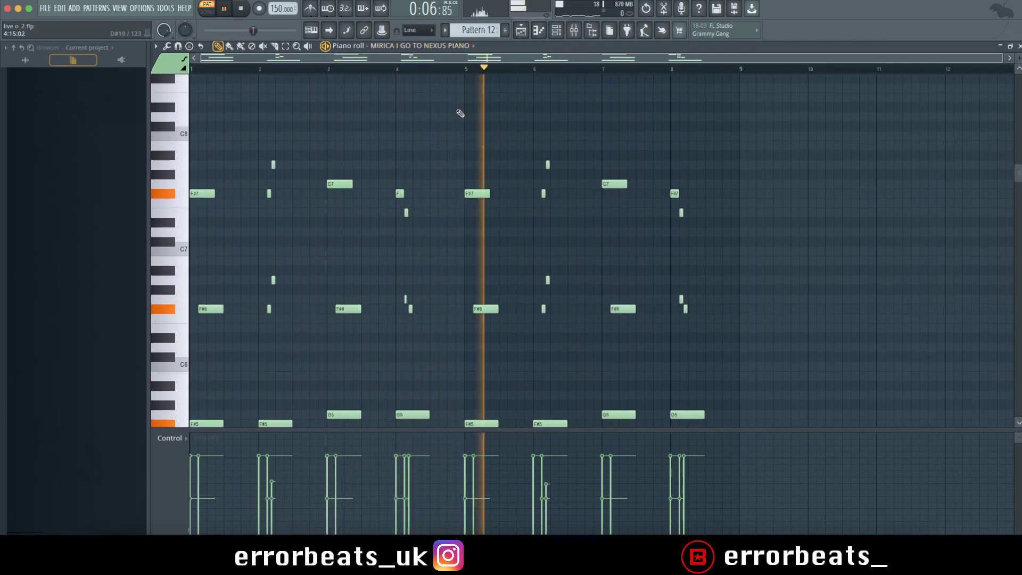
{"action": "scroll", "coordinate": [461, 113], "scroll_direction": "up", "scroll_amount": 2}
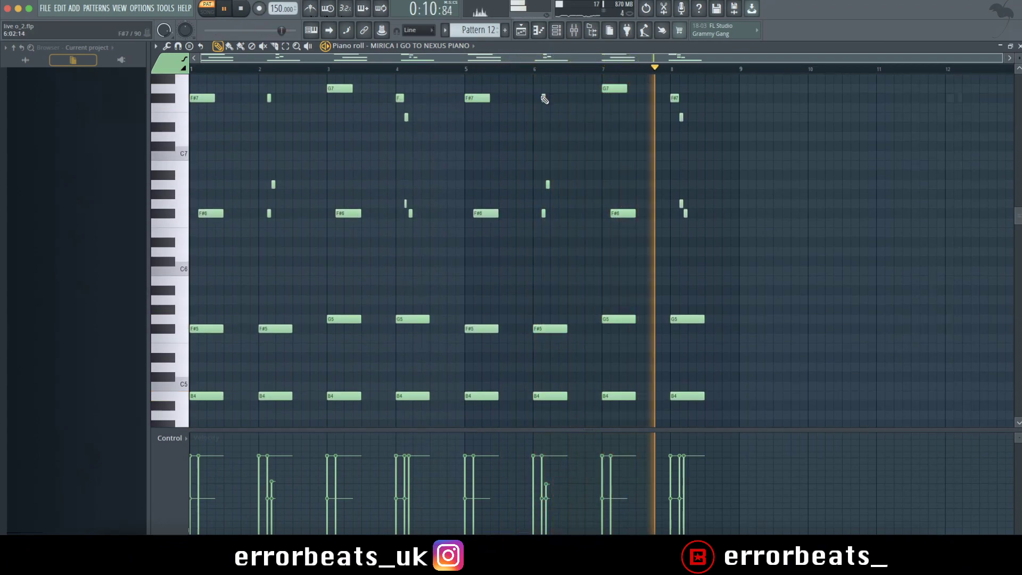
{"action": "key", "text": "space"}
Check the Omnisphere channel's notes in Pattern 12, then return to the playlist
{"action": "left_click", "coordinate": [421, 45]}
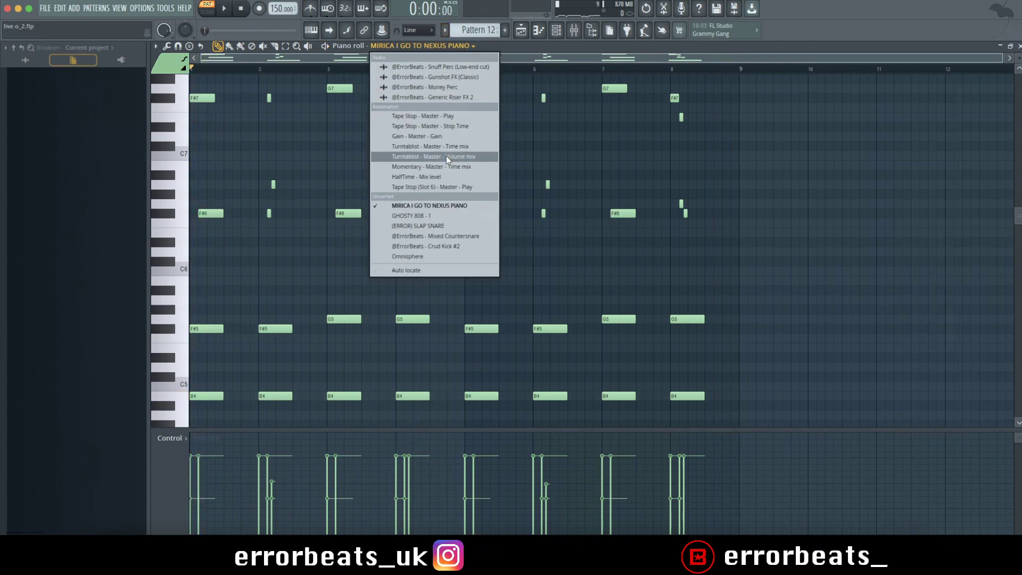
{"action": "left_click", "coordinate": [447, 255]}
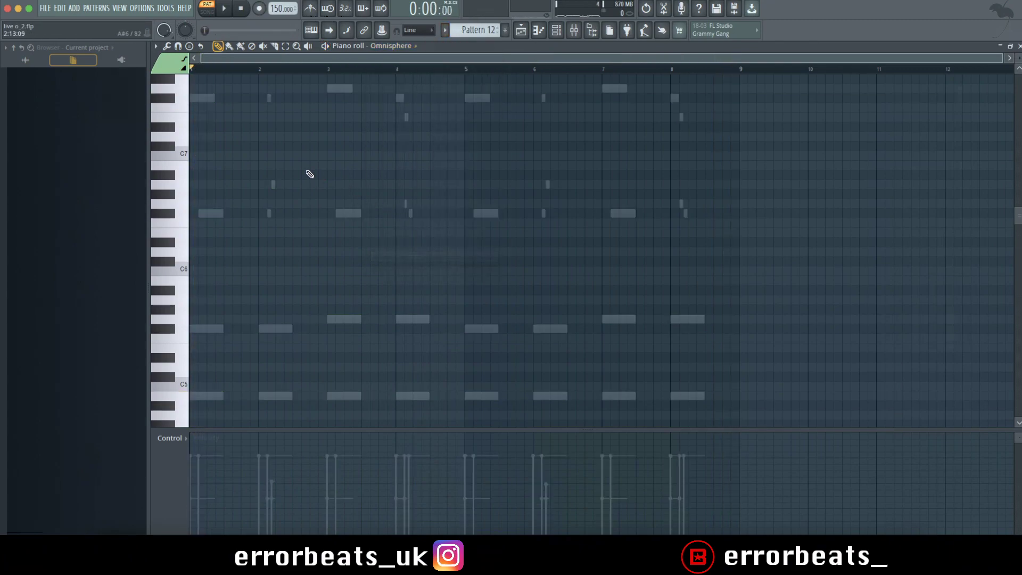
{"action": "left_click", "coordinate": [1019, 47]}
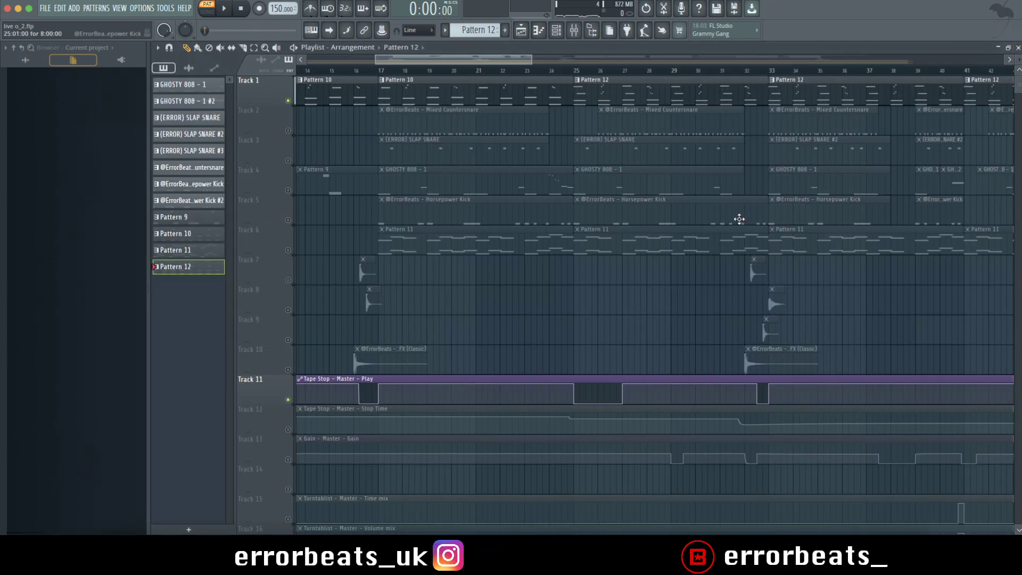
Unmute all the playlist tracks in the arrangement
{"action": "scroll", "coordinate": [397, 132], "scroll_direction": "down", "scroll_amount": 2}
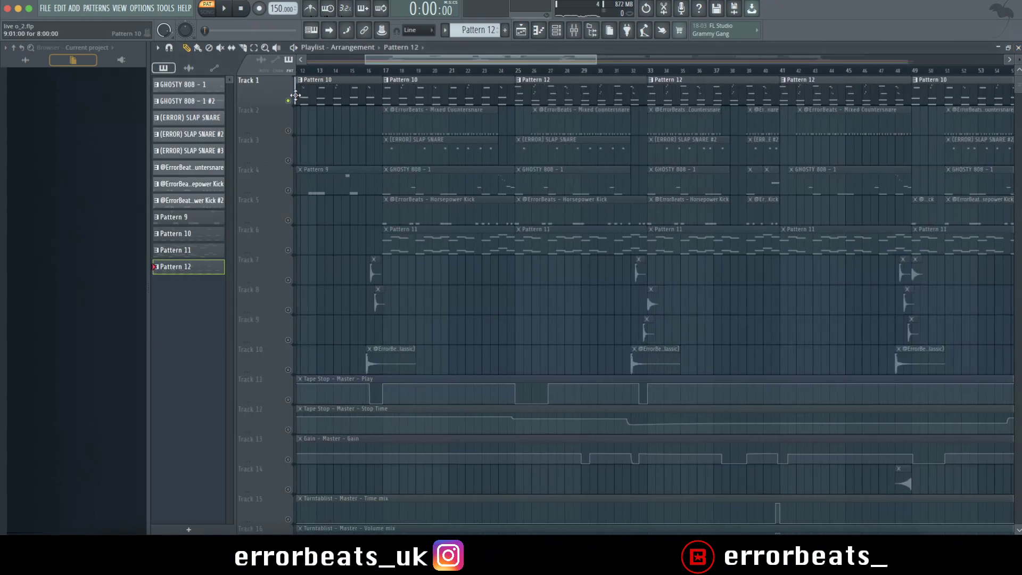
{"action": "scroll", "coordinate": [341, 101], "scroll_direction": "down", "scroll_amount": 3}
{"action": "scroll", "coordinate": [436, 109], "scroll_direction": "up", "scroll_amount": 2}
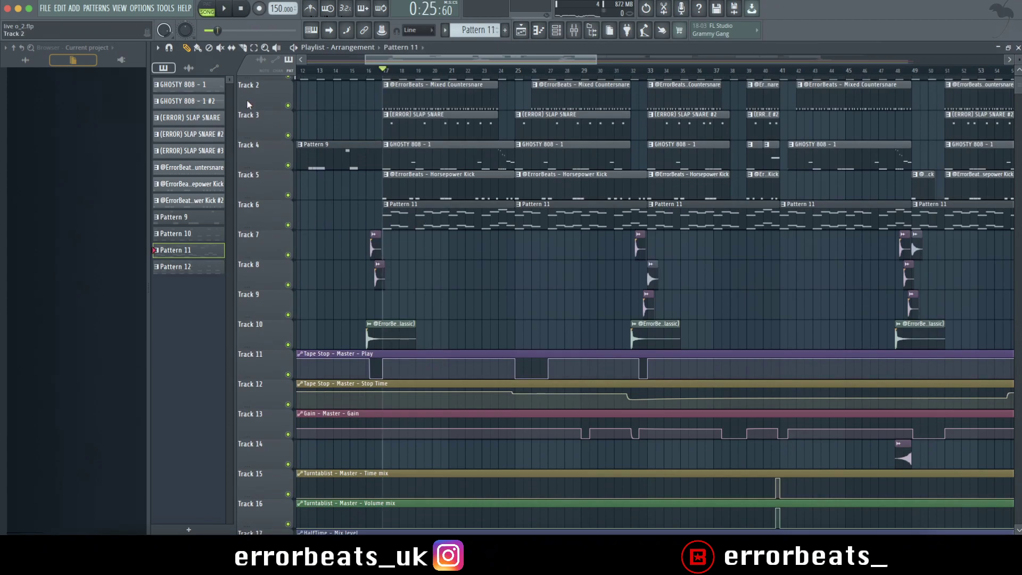
Open the first Pattern 11 clip on Track 6 in the piano roll and play the Omnisphere melody in pattern mode
{"action": "double_click", "coordinate": [420, 225]}
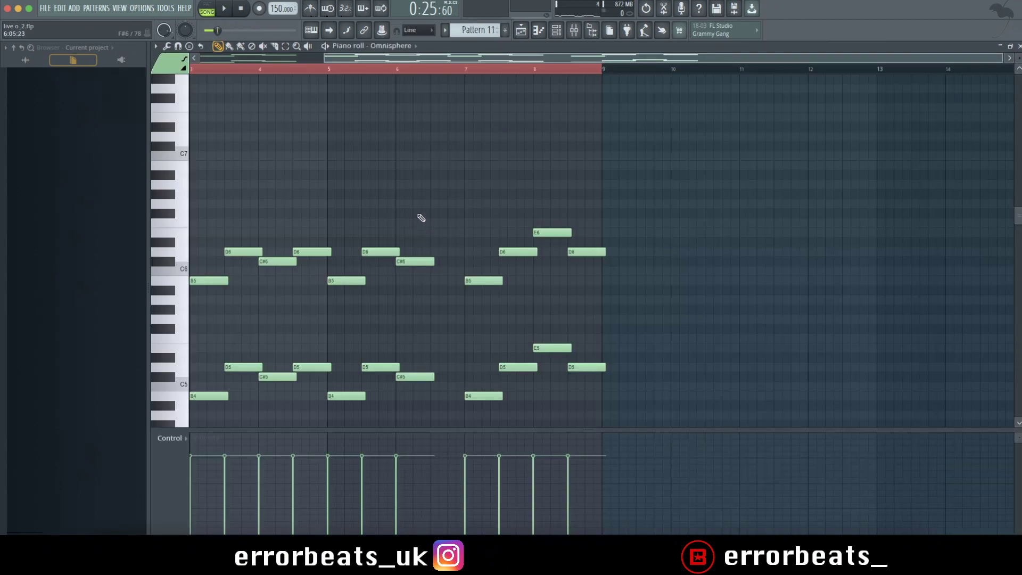
{"action": "left_click", "coordinate": [1018, 45]}
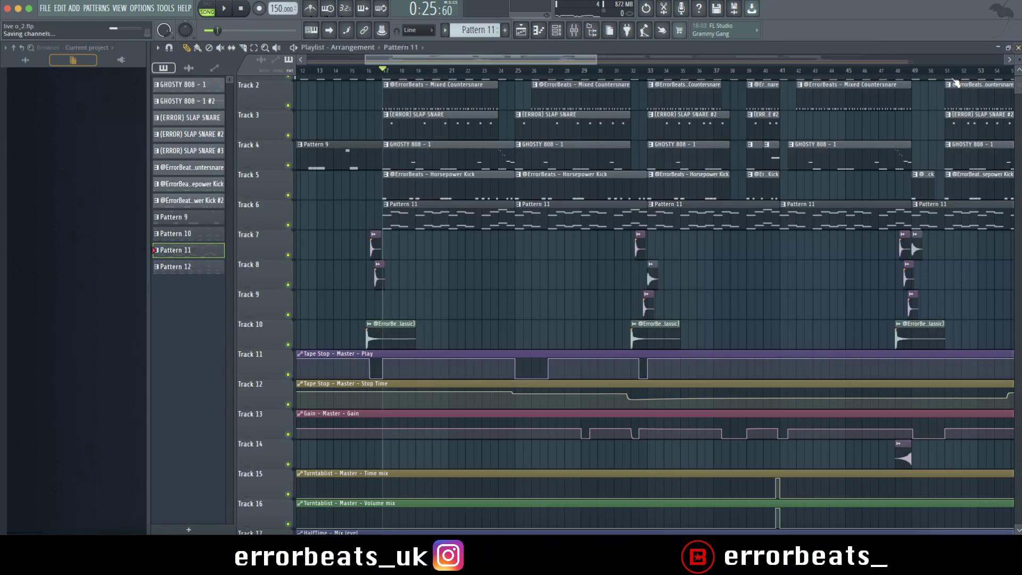
{"action": "double_click", "coordinate": [424, 215]}
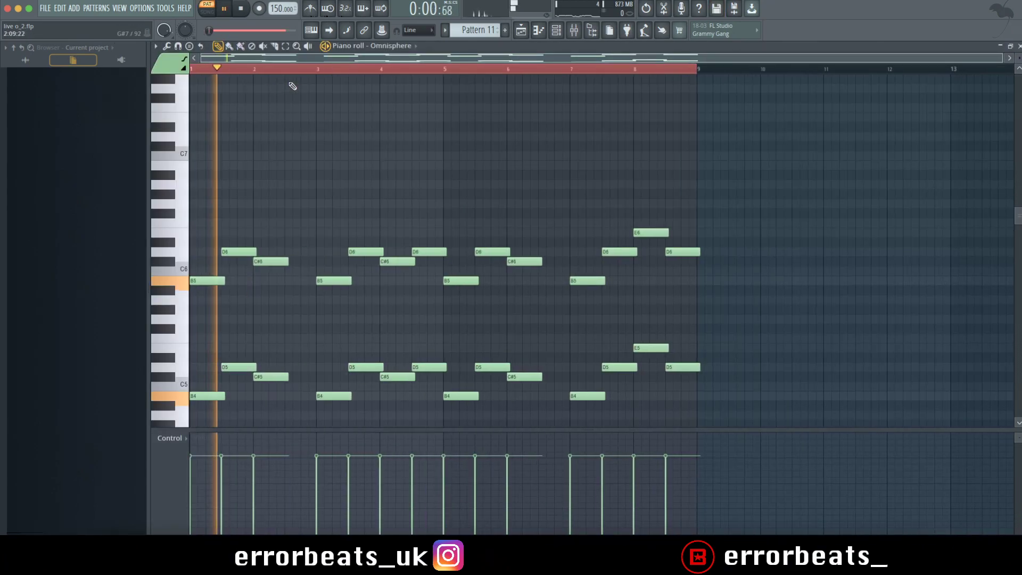
{"action": "scroll", "coordinate": [230, 160], "scroll_direction": "up", "scroll_amount": 2}
Open the Omnisphere channel's plugin and adjust the glide amount of the Boys Choir Oos - f patch
{"action": "key", "text": "F6"}
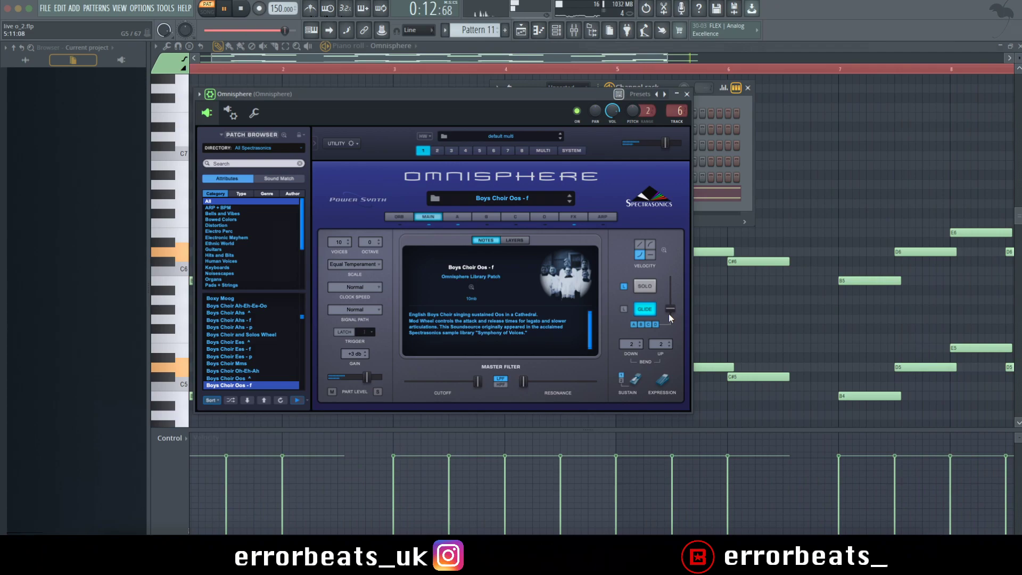
{"action": "left_click_drag", "start_coordinate": [668, 312], "coordinate": [669, 309]}
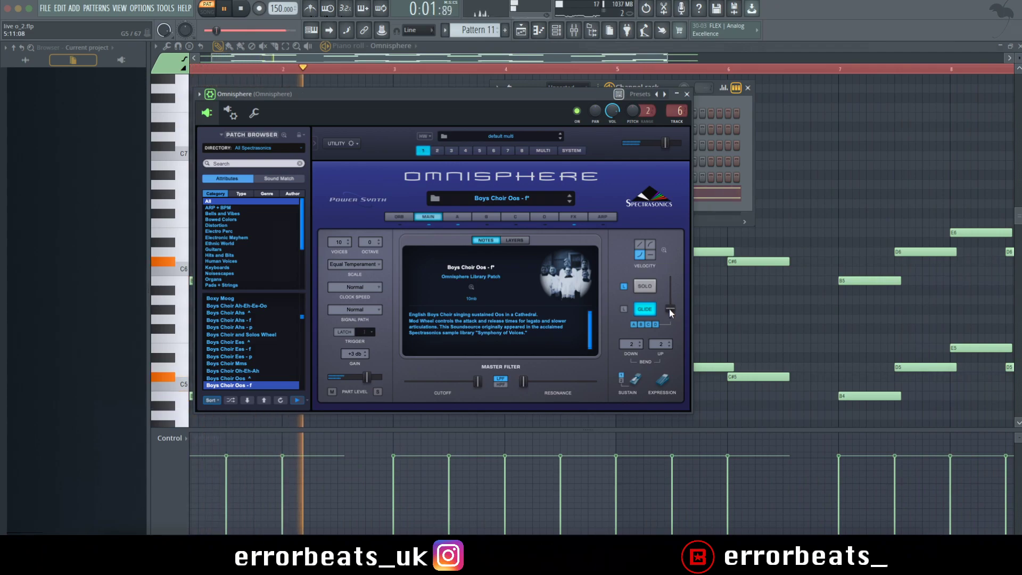
Close the Omnisphere plugin, check its mixer track's effect slots, and return to the playlist
{"action": "left_click", "coordinate": [687, 93]}
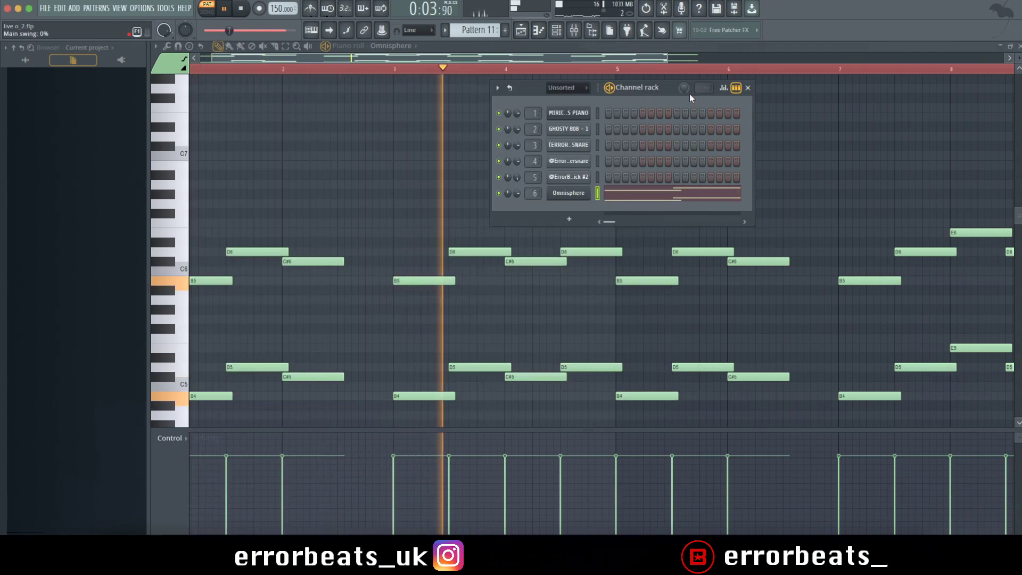
{"action": "key", "text": "F9"}
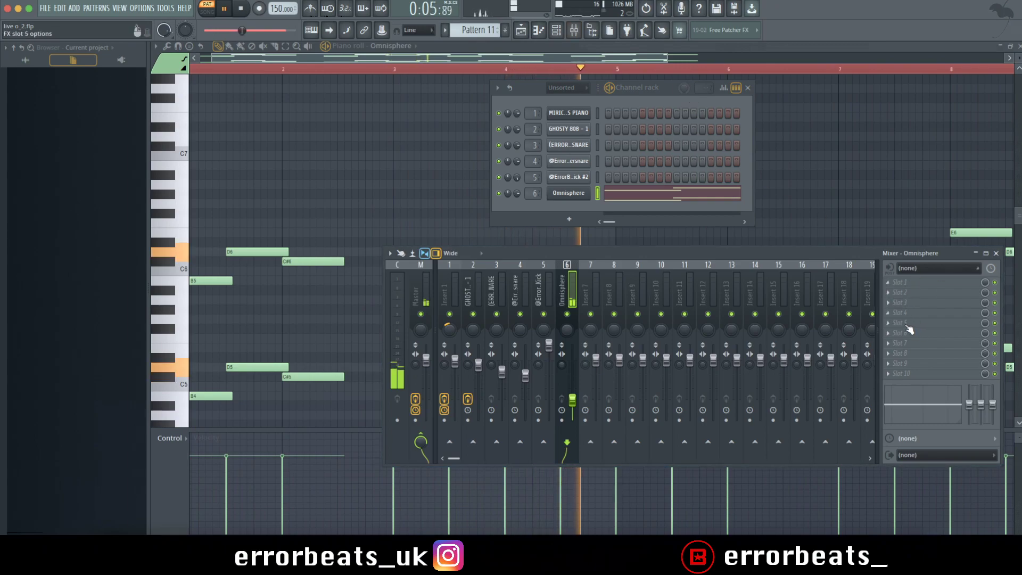
{"action": "left_click", "coordinate": [996, 253]}
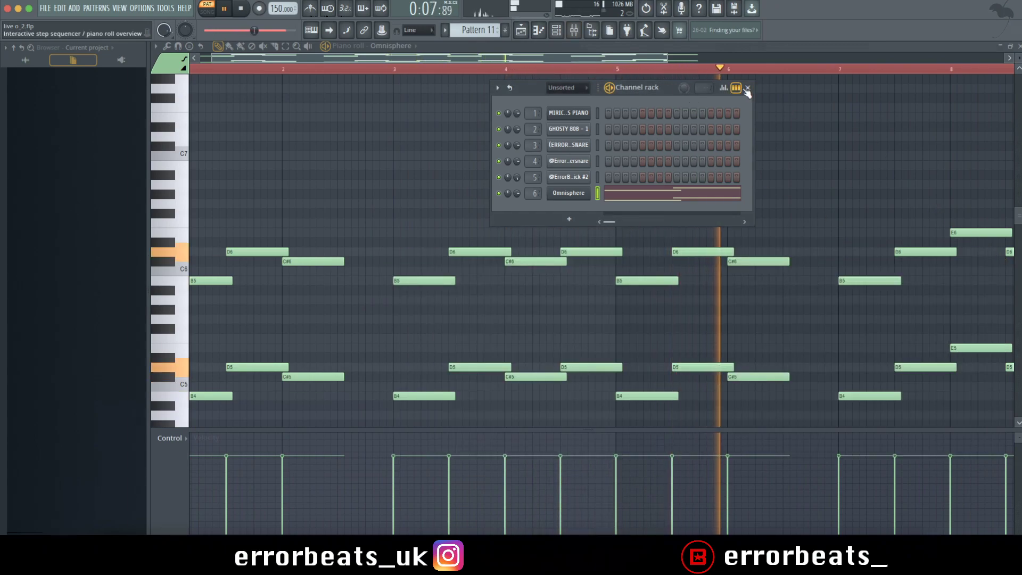
{"action": "left_click", "coordinate": [746, 89]}
{"action": "key", "text": "F5"}
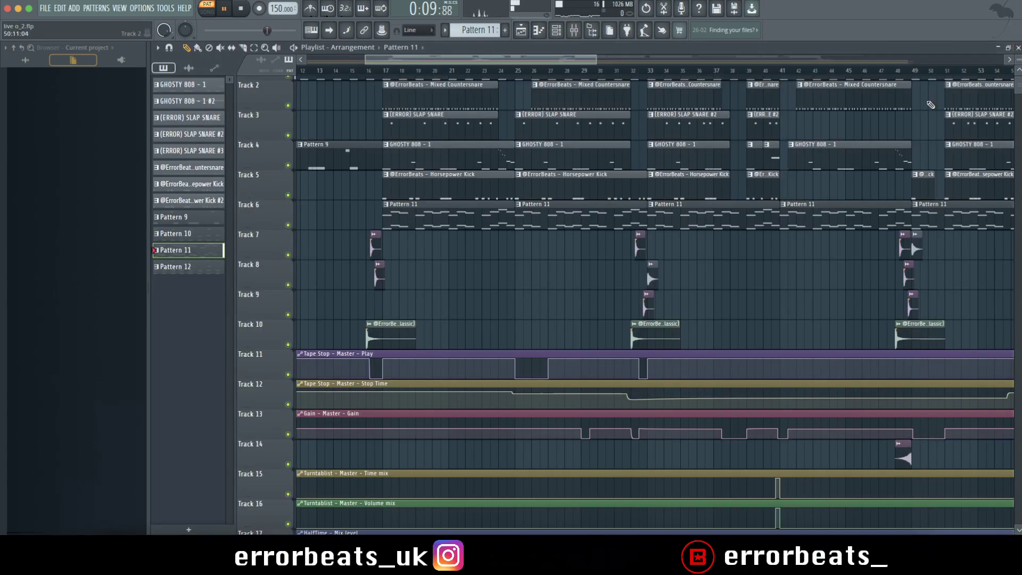
Solo Track 2 and view its first Mixed Countersnare clip in the piano roll, then return to the playlist
{"action": "scroll", "coordinate": [713, 135], "scroll_direction": "down", "scroll_amount": 4}
{"action": "scroll", "coordinate": [507, 204], "scroll_direction": "up", "scroll_amount": 1}
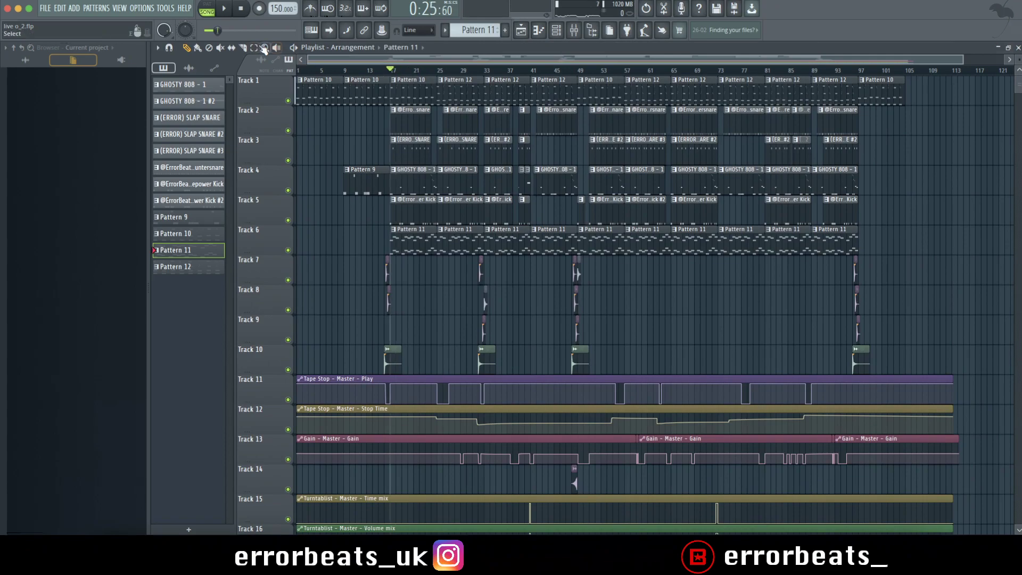
{"action": "scroll", "coordinate": [361, 70], "scroll_direction": "up", "scroll_amount": 4}
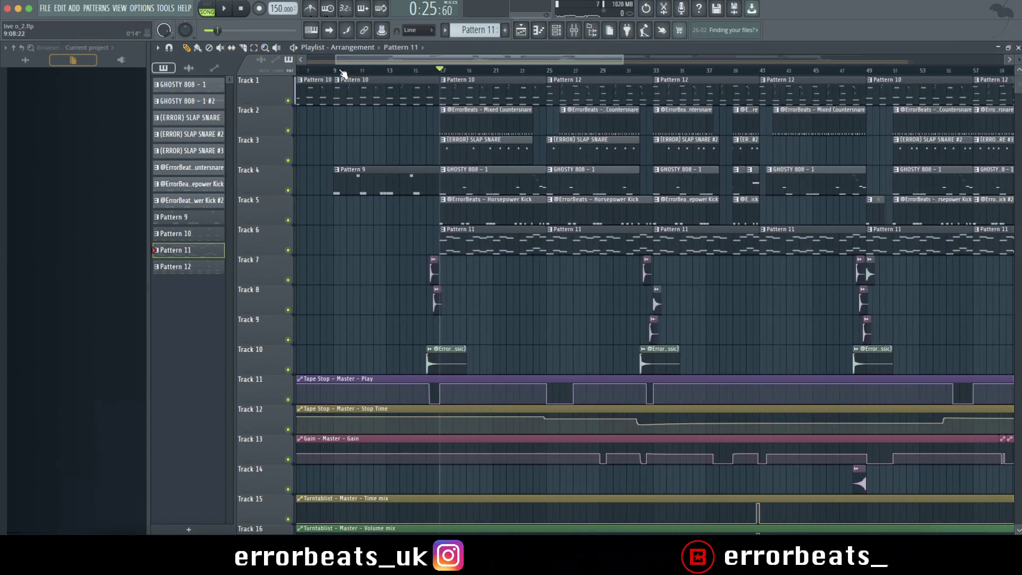
{"action": "right_click", "coordinate": [288, 131]}
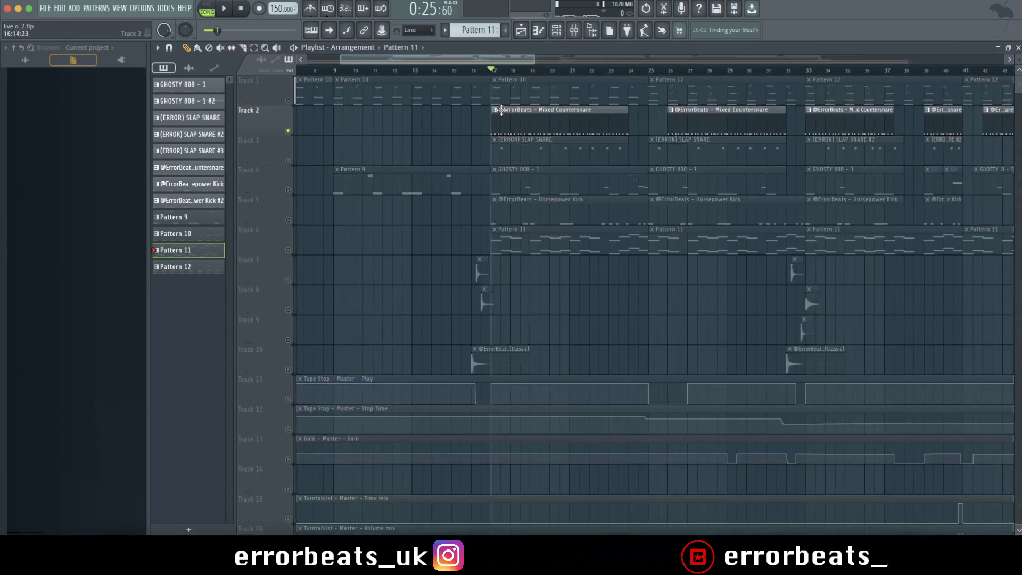
{"action": "double_click", "coordinate": [527, 113]}
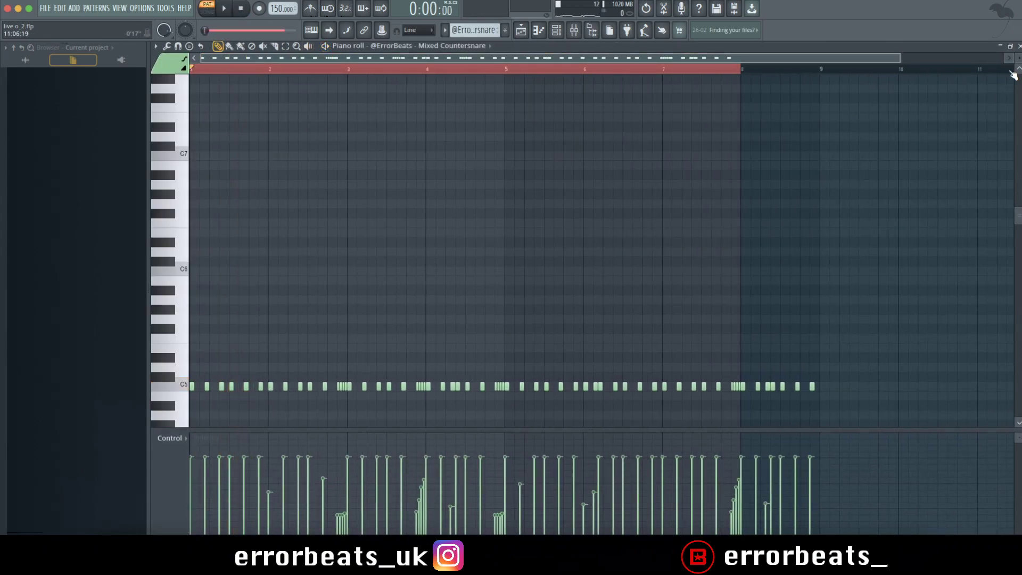
{"action": "left_click", "coordinate": [1017, 45]}
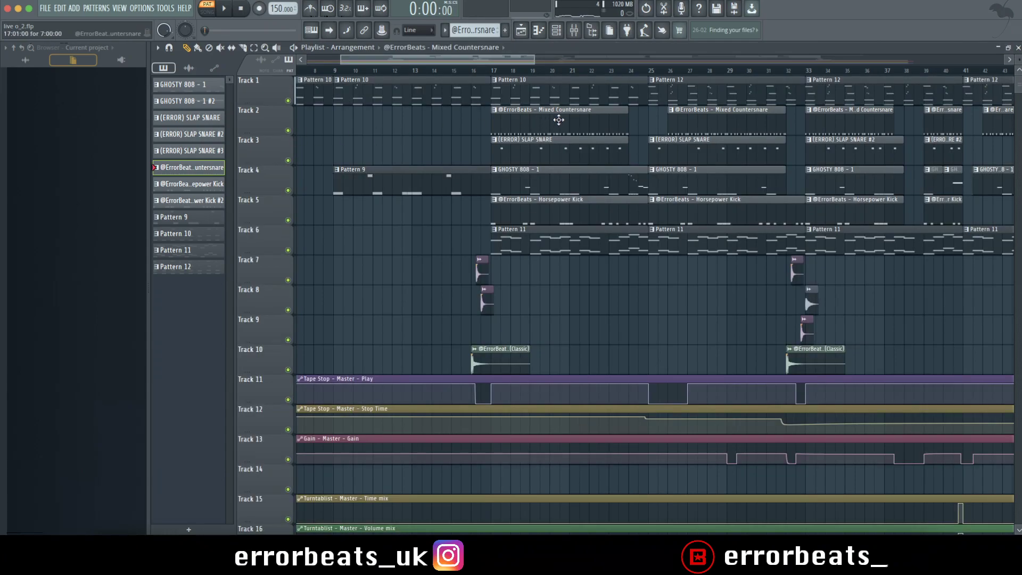
Reopen the first Mixed Countersnare clip, play its notes in pattern mode, and go back to the arrangement
{"action": "double_click", "coordinate": [527, 113]}
{"action": "key", "text": "space"}
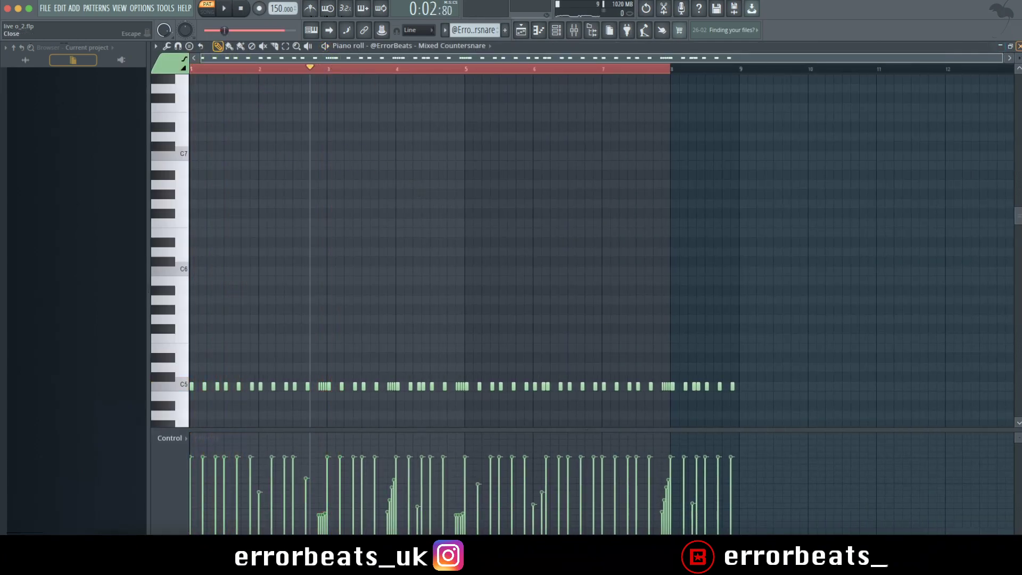
{"action": "left_click", "coordinate": [1017, 46]}
{"action": "scroll", "coordinate": [394, 61], "scroll_direction": "down", "scroll_amount": 8}
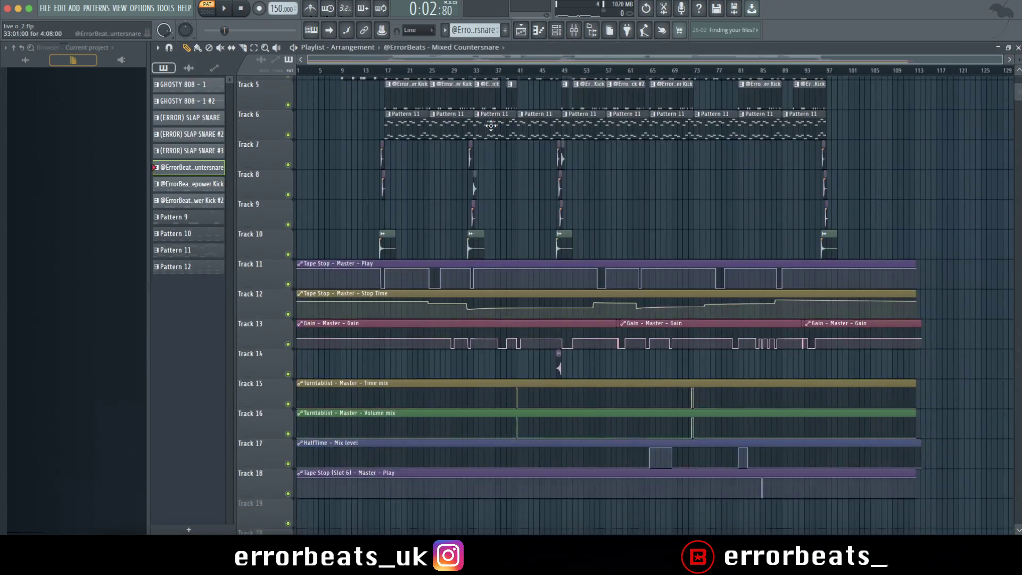
{"action": "scroll", "coordinate": [386, 75], "scroll_direction": "up", "scroll_amount": 7}
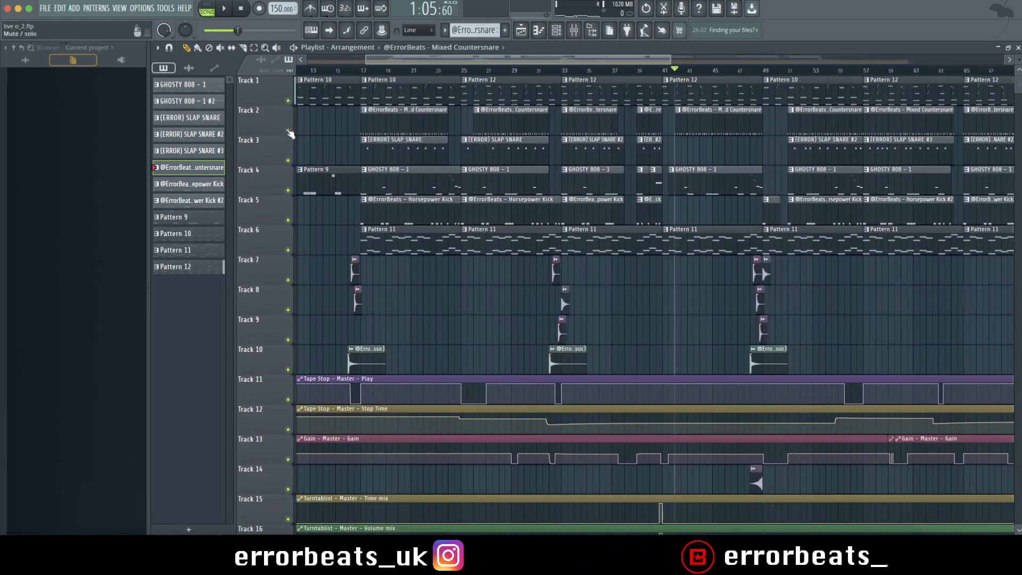
Isolate Track 2's countersnare together with the Tape Stop - Master - Play automation on Track 11
{"action": "scroll", "coordinate": [290, 134], "scroll_direction": "down", "scroll_amount": 6}
{"action": "left_click", "coordinate": [289, 201]}
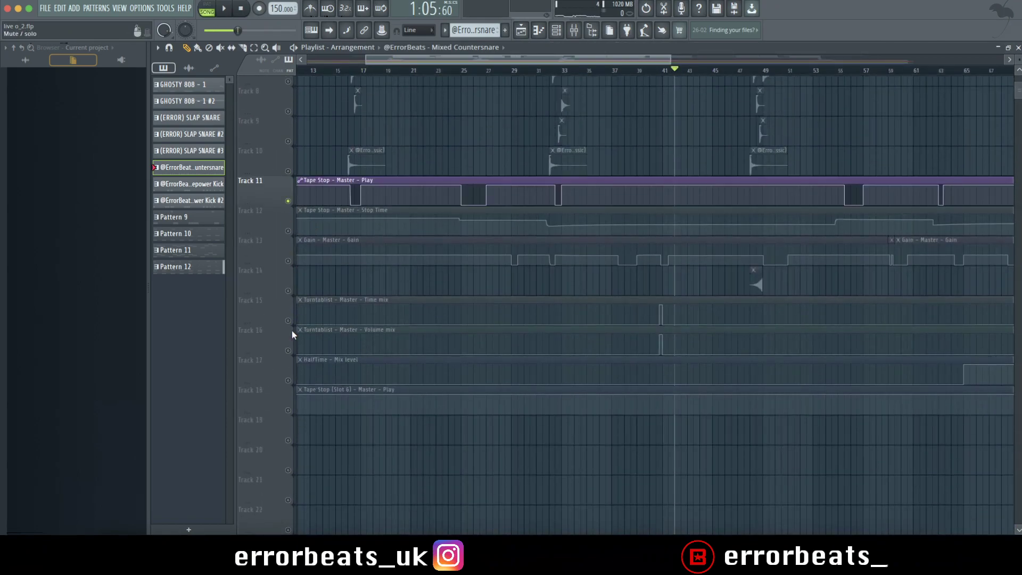
{"action": "left_click", "coordinate": [290, 411]}
{"action": "scroll", "coordinate": [638, 282], "scroll_direction": "up", "scroll_amount": 7}
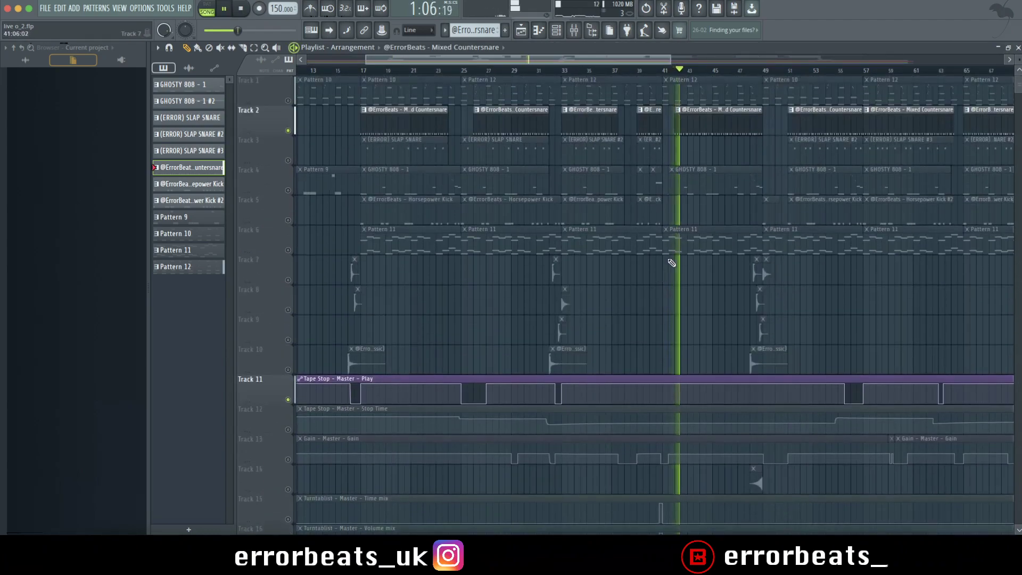
Open the Mixed Countersnare clip at bar 57 in the piano roll and examine its notes and rolls during playback
{"action": "scroll", "coordinate": [711, 109], "scroll_direction": "down", "scroll_amount": 3}
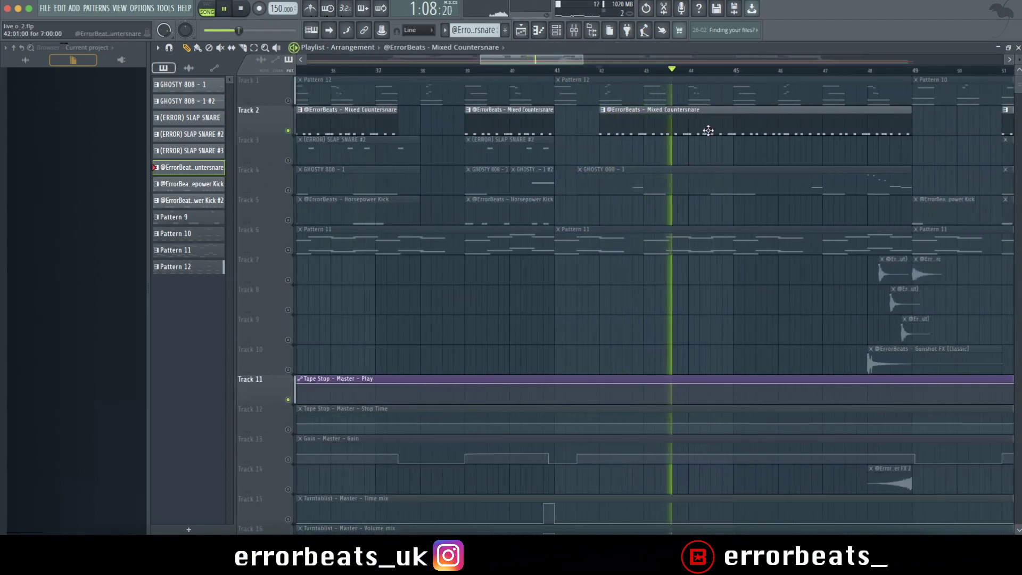
{"action": "scroll", "coordinate": [710, 122], "scroll_direction": "down", "scroll_amount": 2}
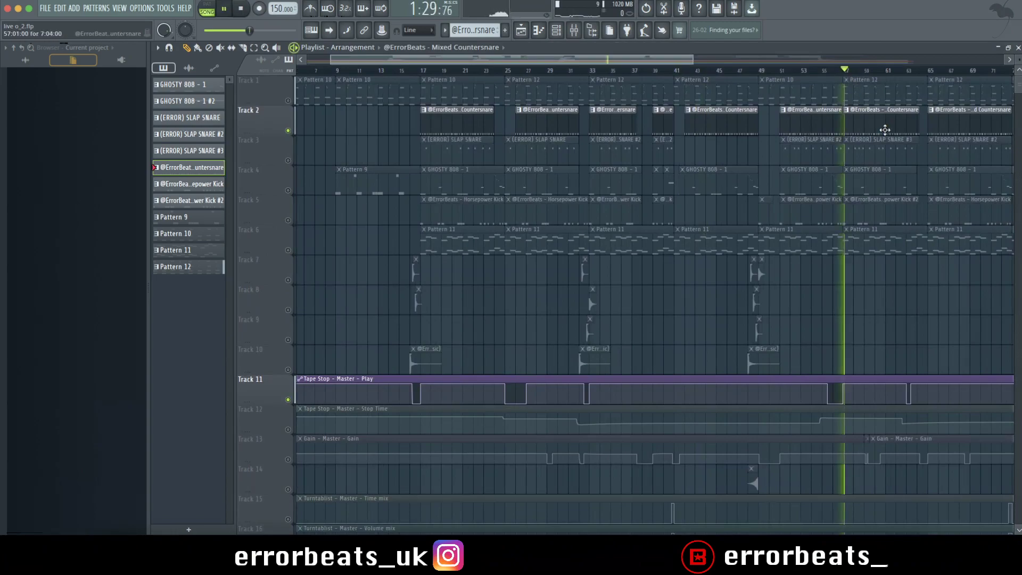
{"action": "double_click", "coordinate": [778, 126]}
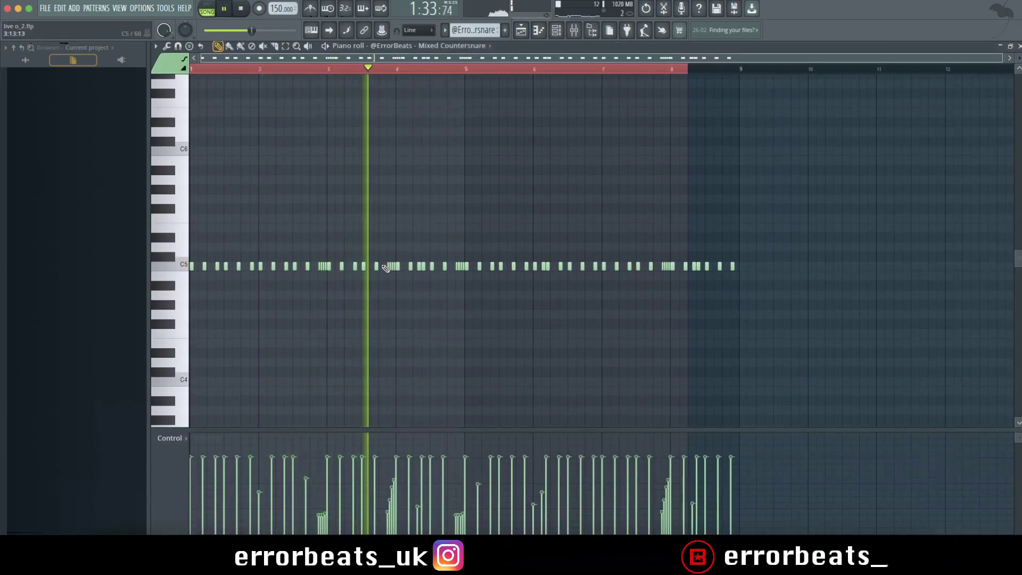
{"action": "scroll", "coordinate": [384, 268], "scroll_direction": "up", "scroll_amount": 3}
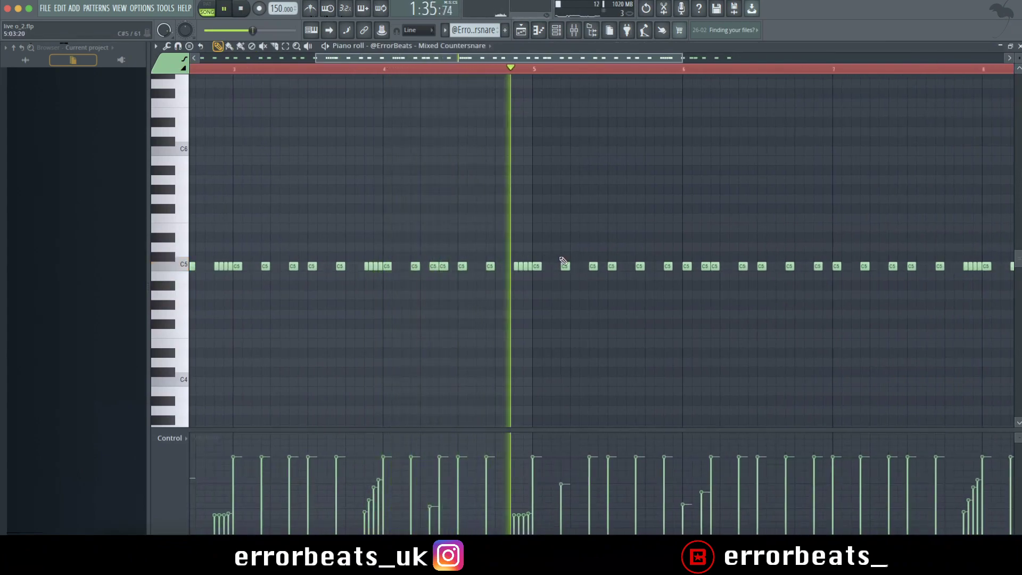
{"action": "scroll", "coordinate": [583, 265], "scroll_direction": "down", "scroll_amount": 3}
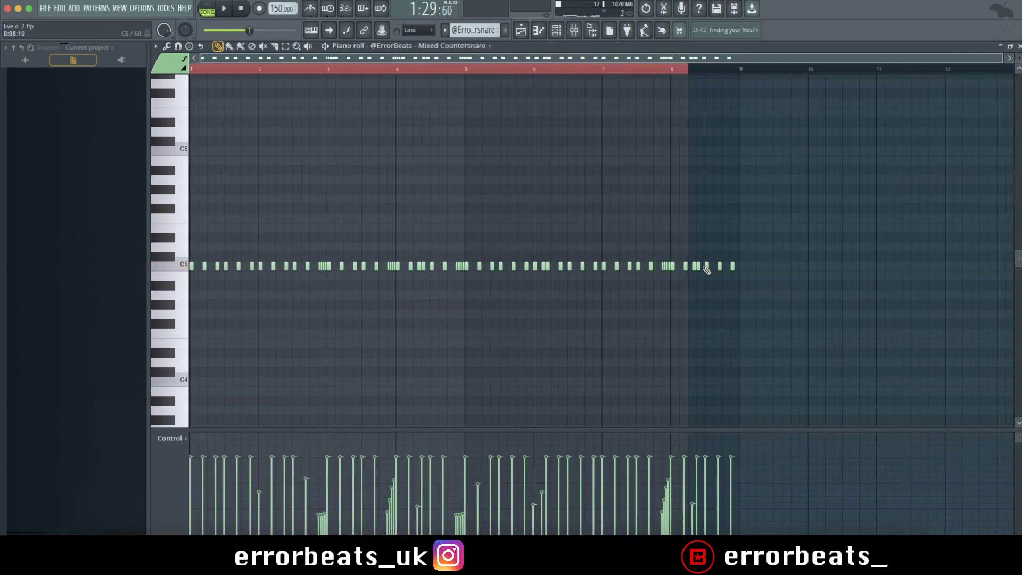
{"action": "key", "text": "F6"}
{"action": "key", "text": "space"}
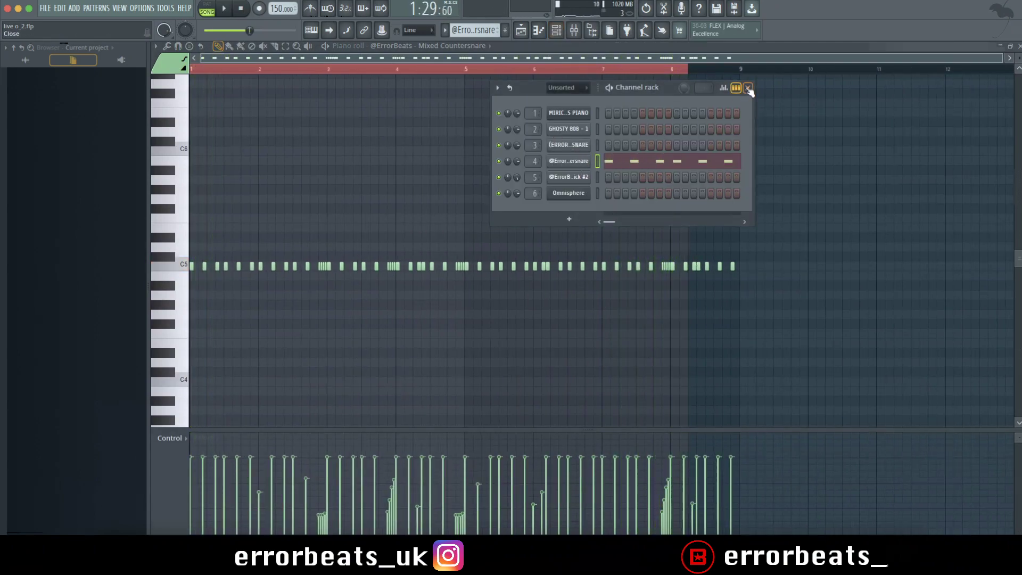
{"action": "left_click", "coordinate": [748, 88]}
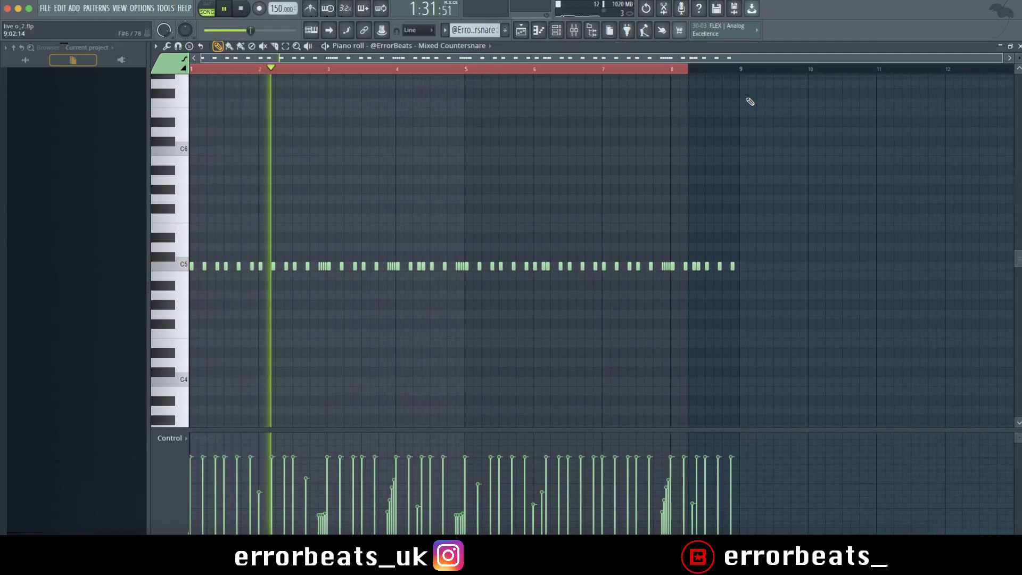
Inspect the Mixed Countersnare channel's sampler settings, then close them and the channel rack
{"action": "key", "text": "F6"}
{"action": "left_click", "coordinate": [568, 160]}
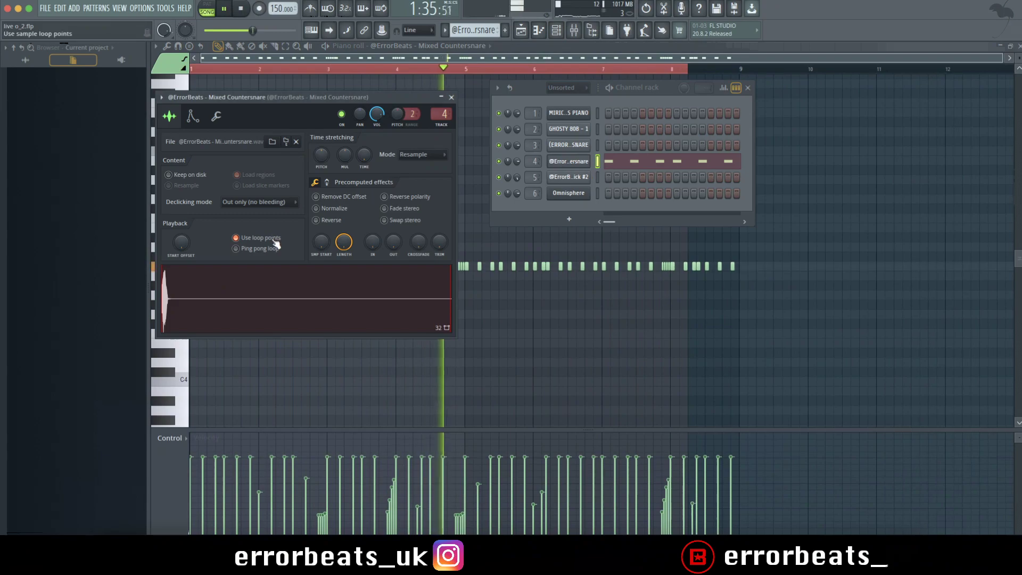
{"action": "left_click", "coordinate": [452, 98]}
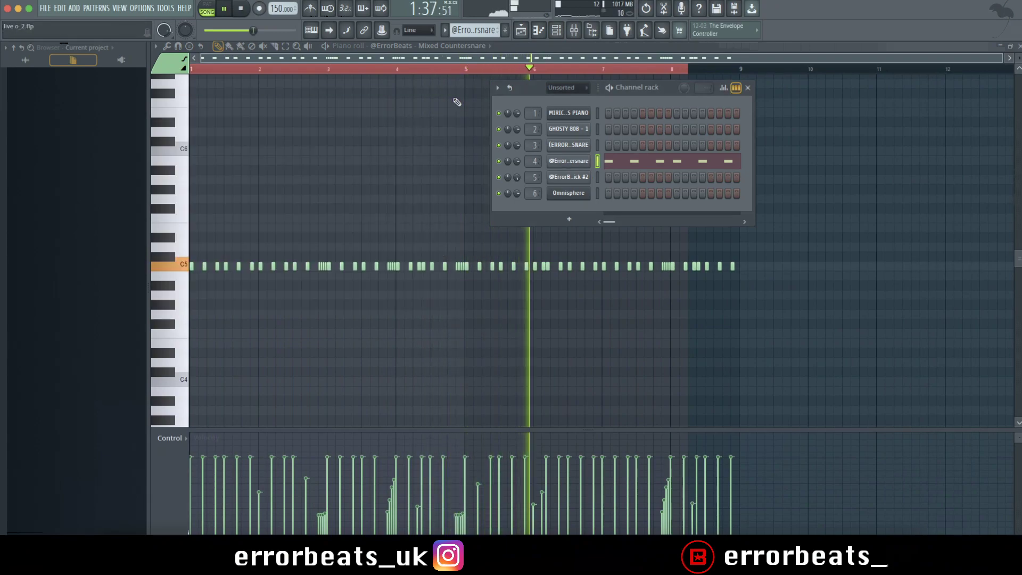
{"action": "left_click", "coordinate": [748, 88]}
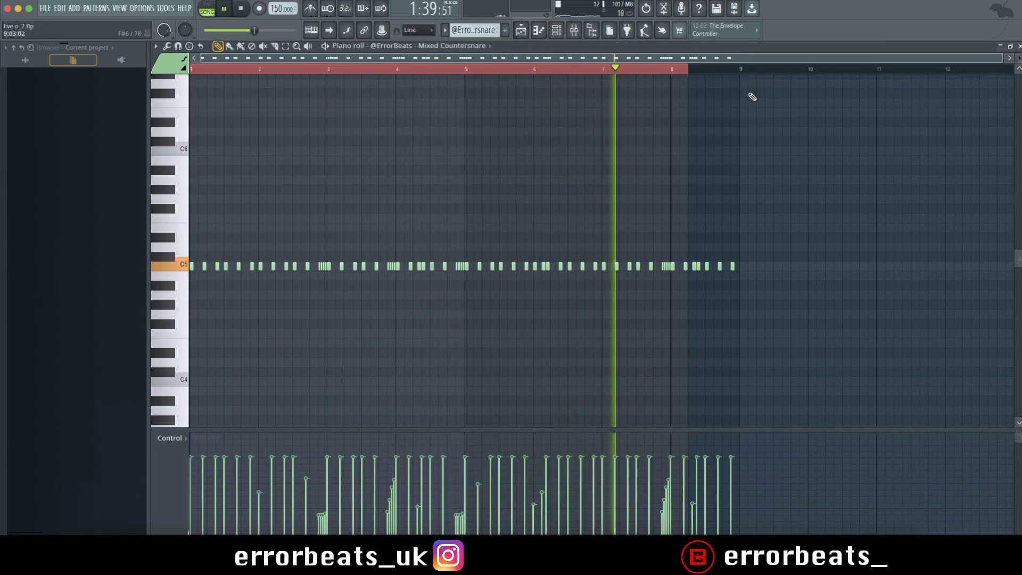
Check the Mixed Countersnare mixer track's effect slots and return to the playlist
{"action": "key", "text": "F9"}
{"action": "left_click", "coordinate": [995, 254]}
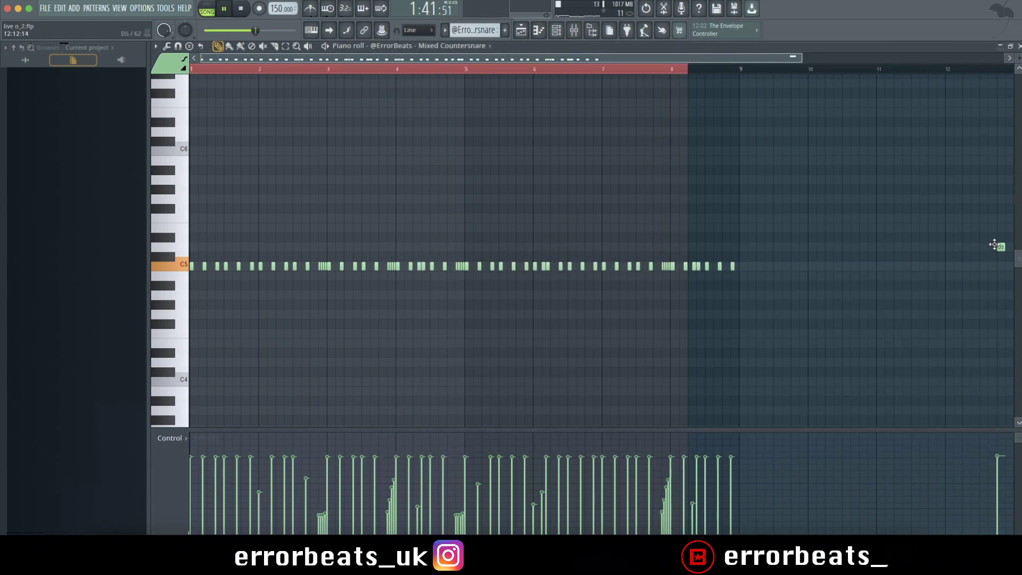
{"action": "key", "text": "F7"}
{"action": "key", "text": "F9"}
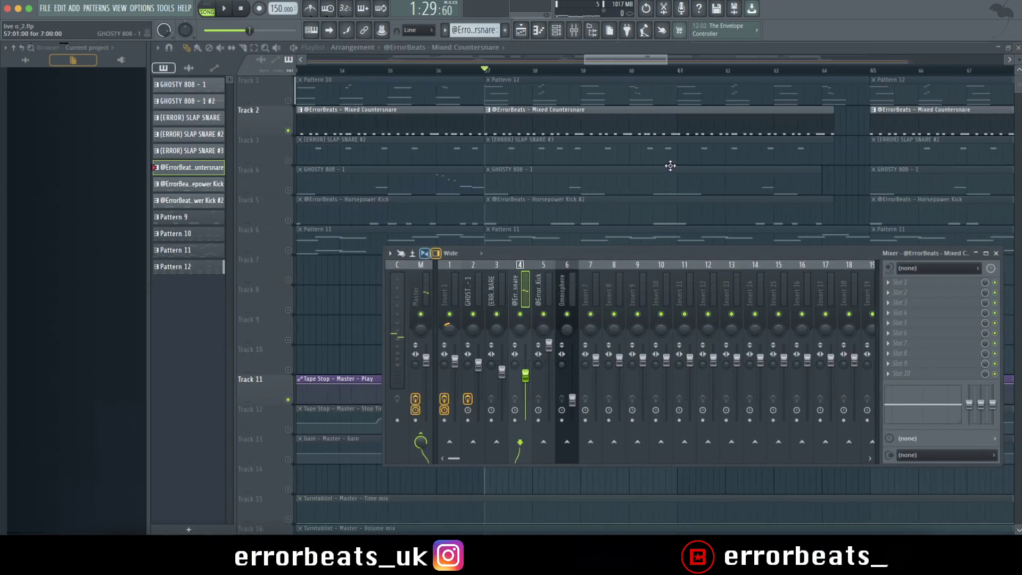
{"action": "left_click", "coordinate": [996, 253]}
Mute Track 2 and unmute Track 3 to isolate the slap snare with the Track 11 automation
{"action": "scroll", "coordinate": [612, 224], "scroll_direction": "down", "scroll_amount": 3}
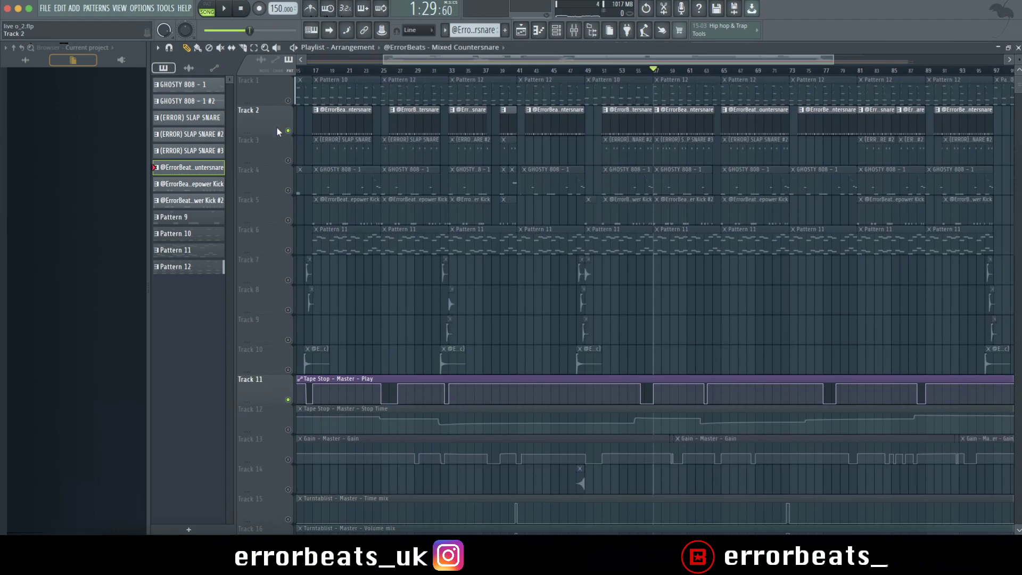
{"action": "left_click", "coordinate": [292, 132]}
{"action": "left_click", "coordinate": [294, 162]}
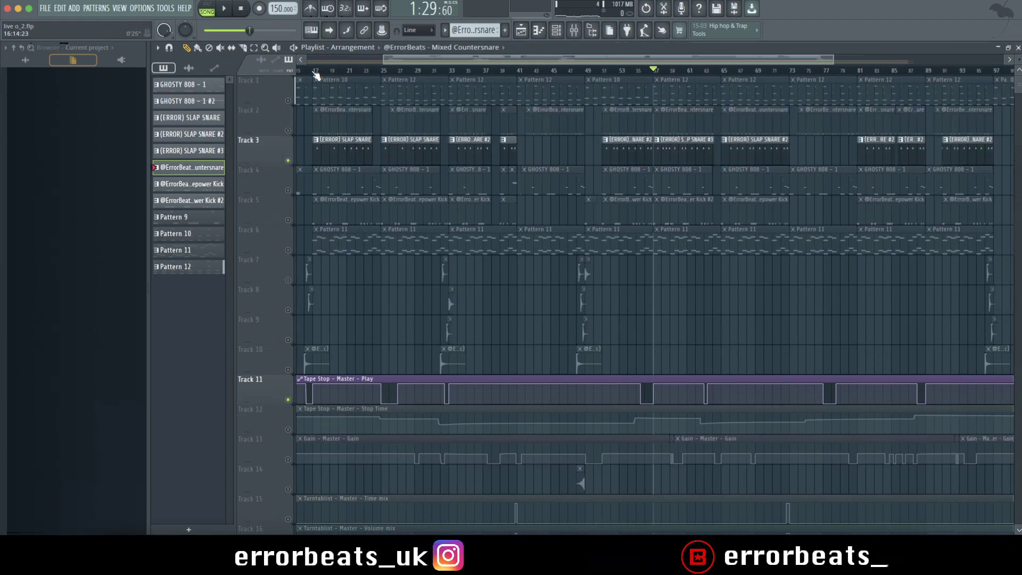
Review the first (ERROR) SLAP SNARE clip's notes and its mixer track's effect slots, then return to the playlist and stop playback
{"action": "double_click", "coordinate": [329, 158]}
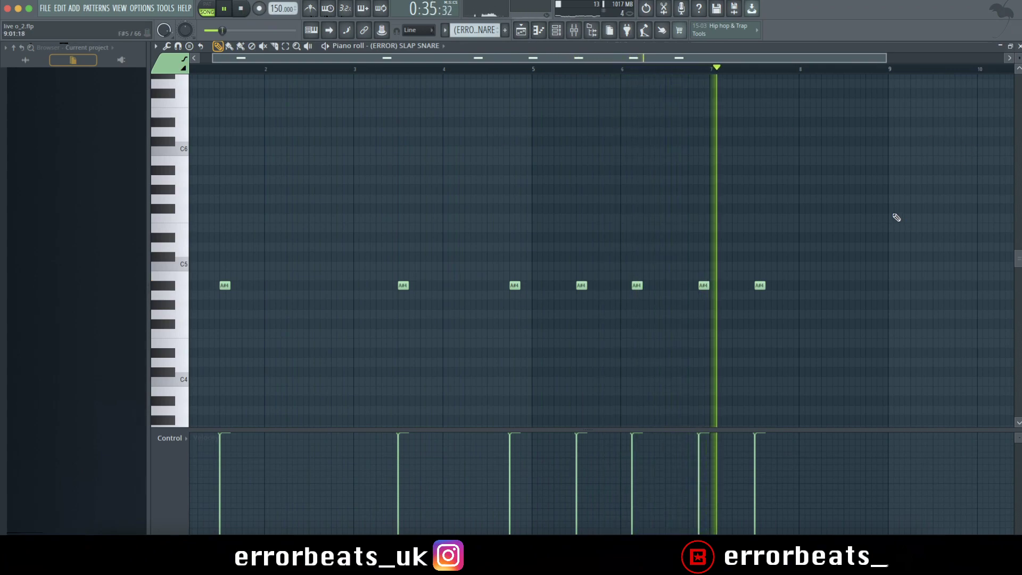
{"action": "key", "text": "F9"}
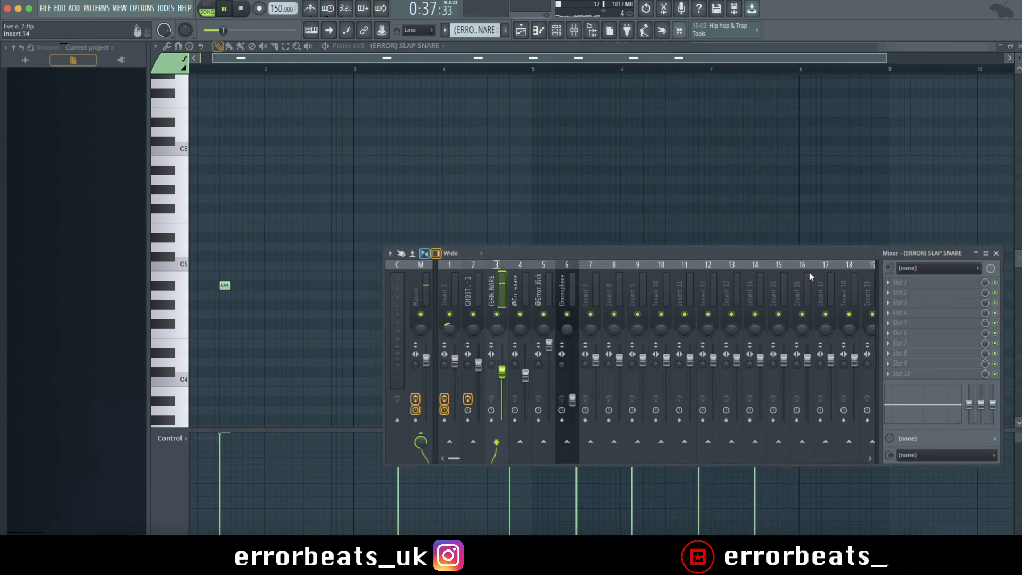
{"action": "left_click", "coordinate": [995, 252]}
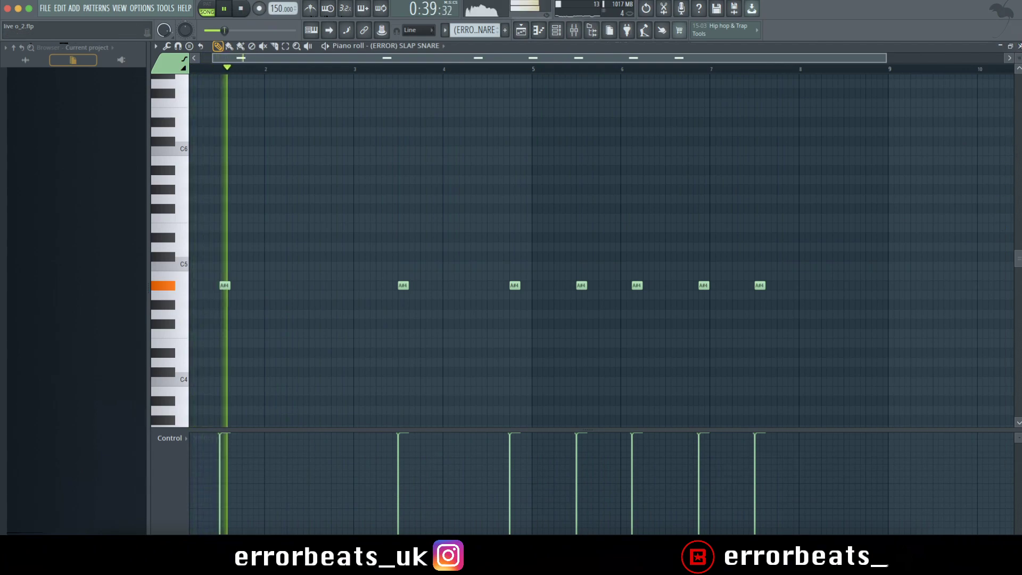
{"action": "key", "text": "F5"}
{"action": "scroll", "coordinate": [418, 165], "scroll_direction": "up", "scroll_amount": 1}
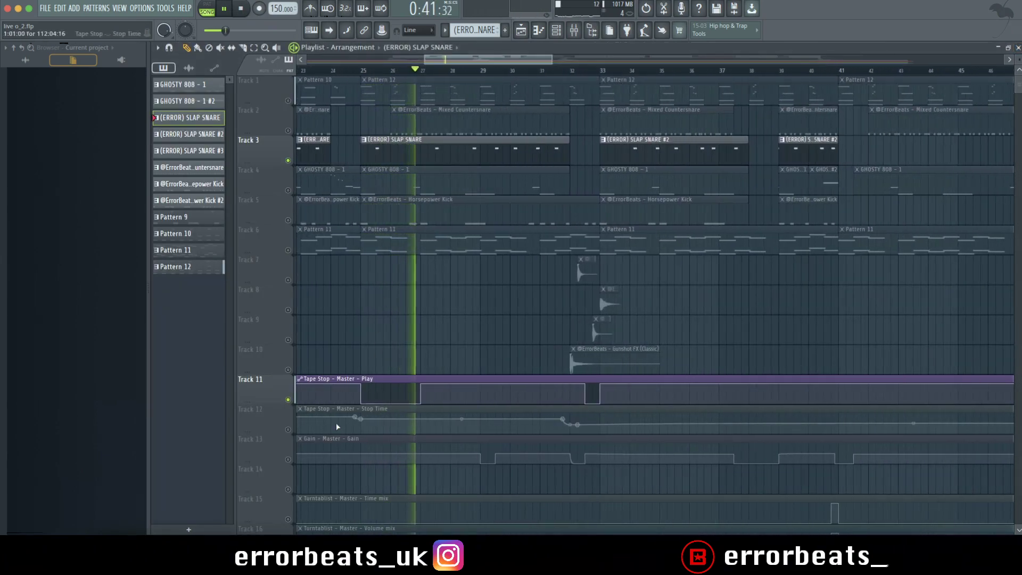
{"action": "key", "text": "space"}
{"action": "scroll", "coordinate": [394, 175], "scroll_direction": "down", "scroll_amount": 5}
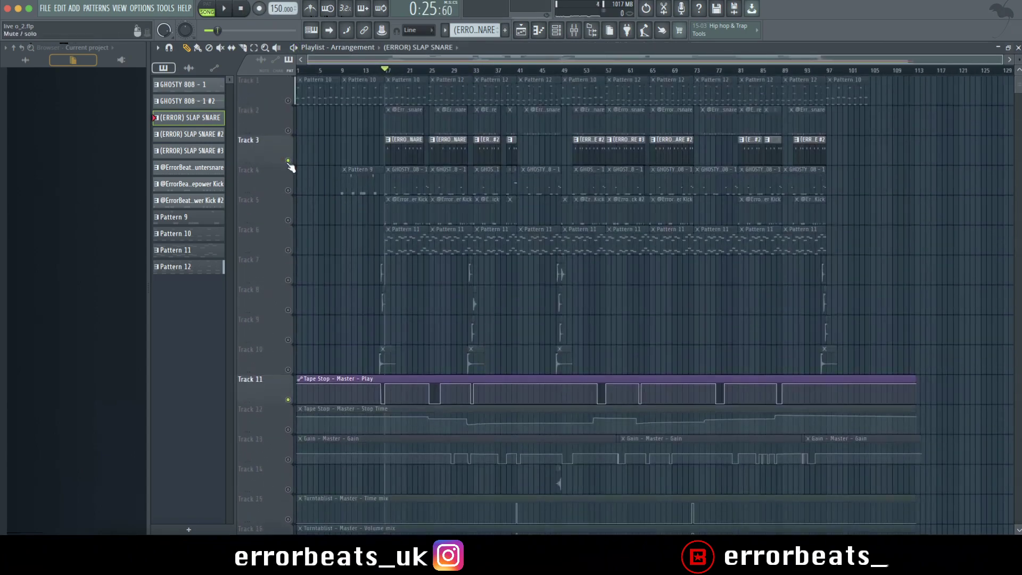
Unmute all the playlist tracks, then solo the Tape Stop - Master - Play automation on Track 11
{"action": "scroll", "coordinate": [346, 184], "scroll_direction": "up", "scroll_amount": 5}
{"action": "scroll", "coordinate": [346, 196], "scroll_direction": "down", "scroll_amount": 1}
{"action": "right_click", "coordinate": [295, 197]}
{"action": "left_click", "coordinate": [279, 184]}
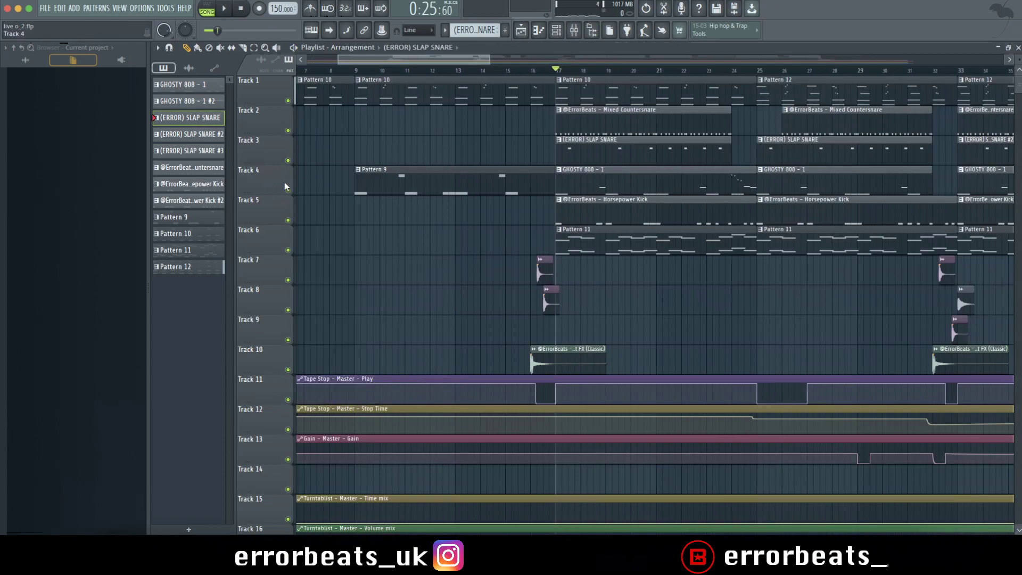
{"action": "scroll", "coordinate": [319, 283], "scroll_direction": "down", "scroll_amount": 4}
{"action": "right_click", "coordinate": [288, 275]}
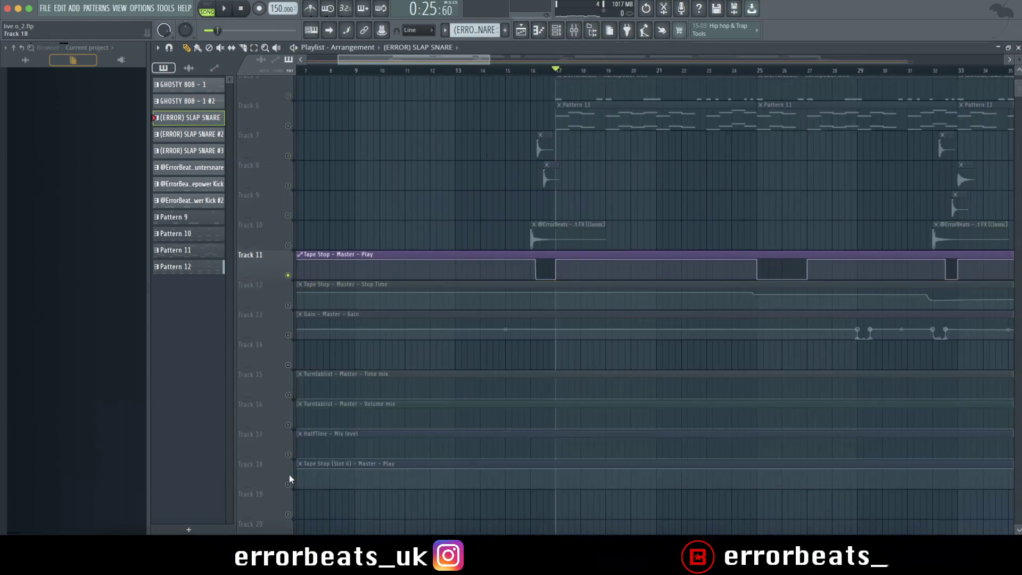
Unmute Track 4 alongside the Track 11 automation and open its Pattern 9 clip to review the 808 notes
{"action": "scroll", "coordinate": [303, 424], "scroll_direction": "up", "scroll_amount": 4}
{"action": "left_click", "coordinate": [288, 191]}
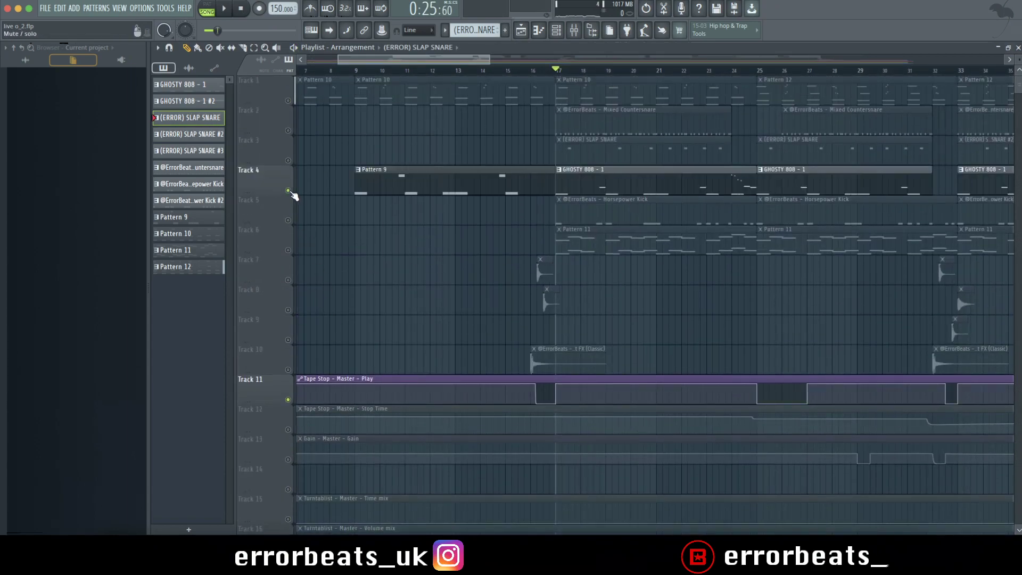
{"action": "double_click", "coordinate": [387, 184]}
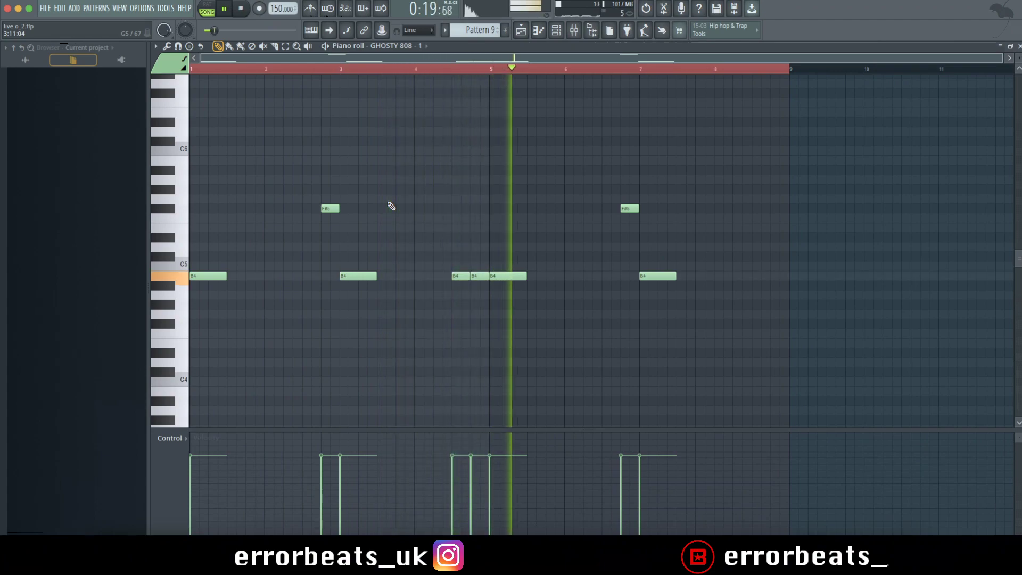
Inspect the GHOSTY 808 - 1 channel's sampler settings, then close them and the channel rack
{"action": "key", "text": "F6"}
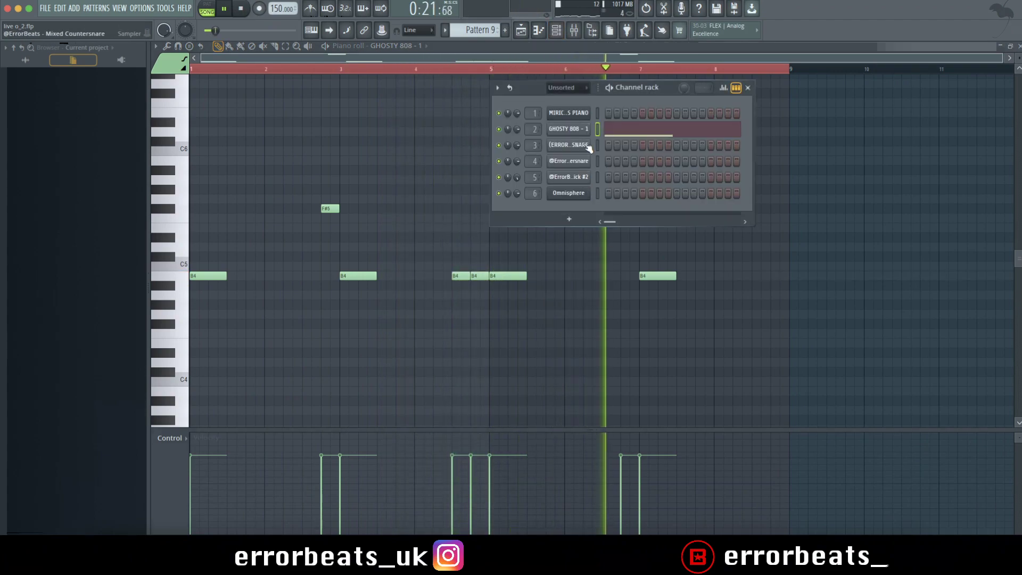
{"action": "left_click", "coordinate": [568, 129]}
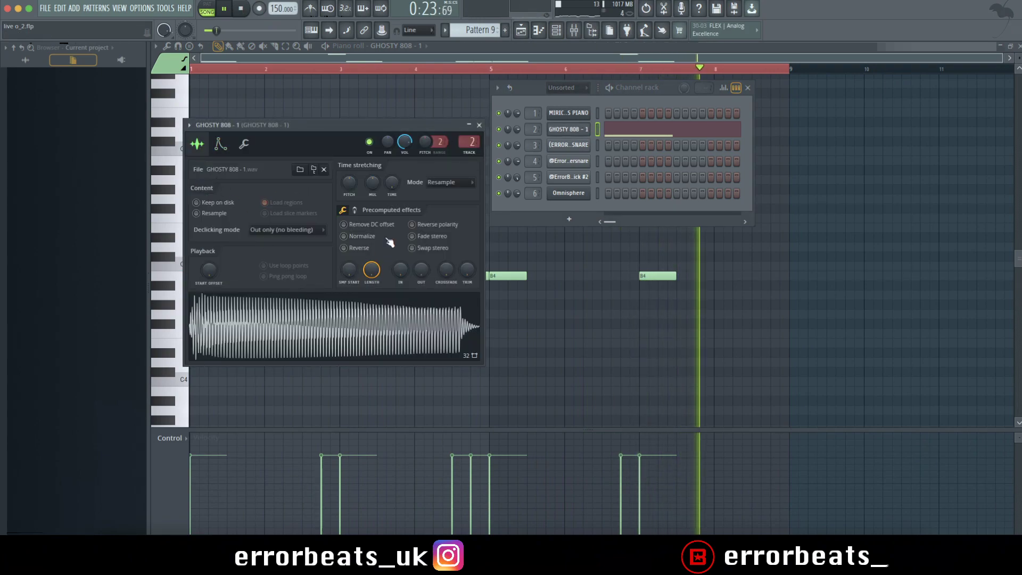
{"action": "left_click", "coordinate": [478, 127]}
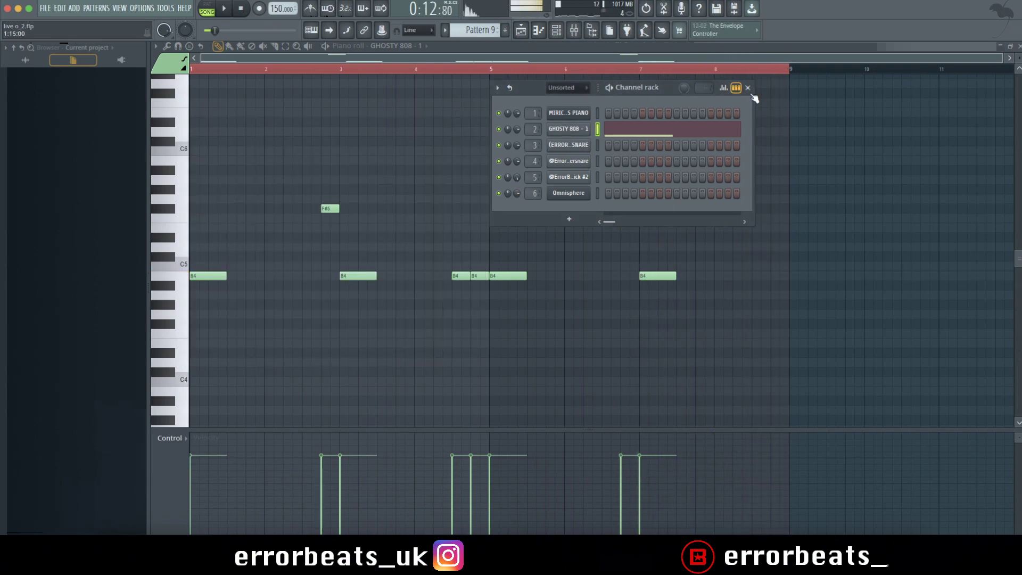
{"action": "left_click", "coordinate": [748, 88]}
{"action": "key", "text": "space"}
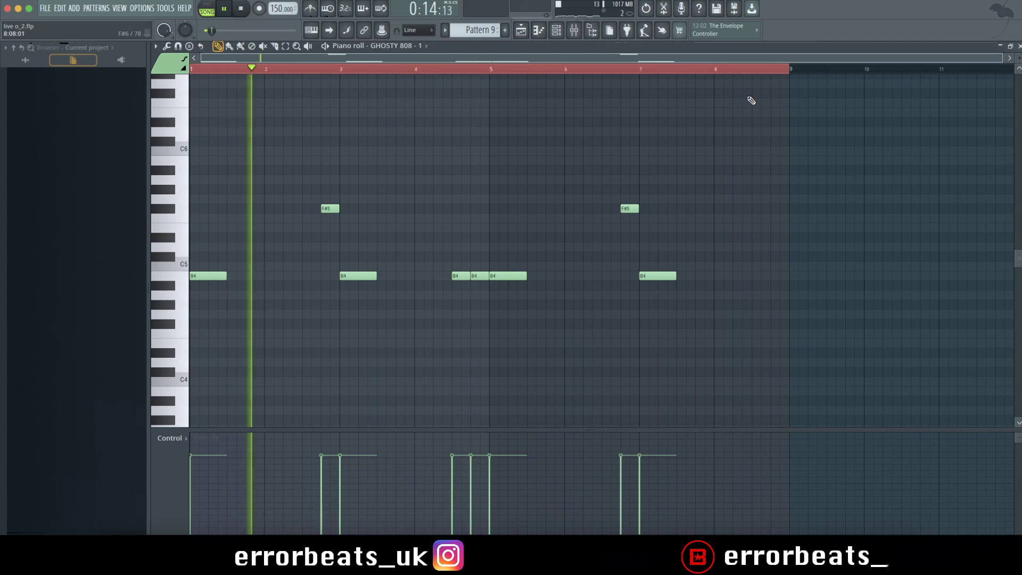
Review both Fruity Parametric EQ 2 curves on the GHOSTY 808 - 1 mixer track, then return to the playlist
{"action": "key", "text": "F9"}
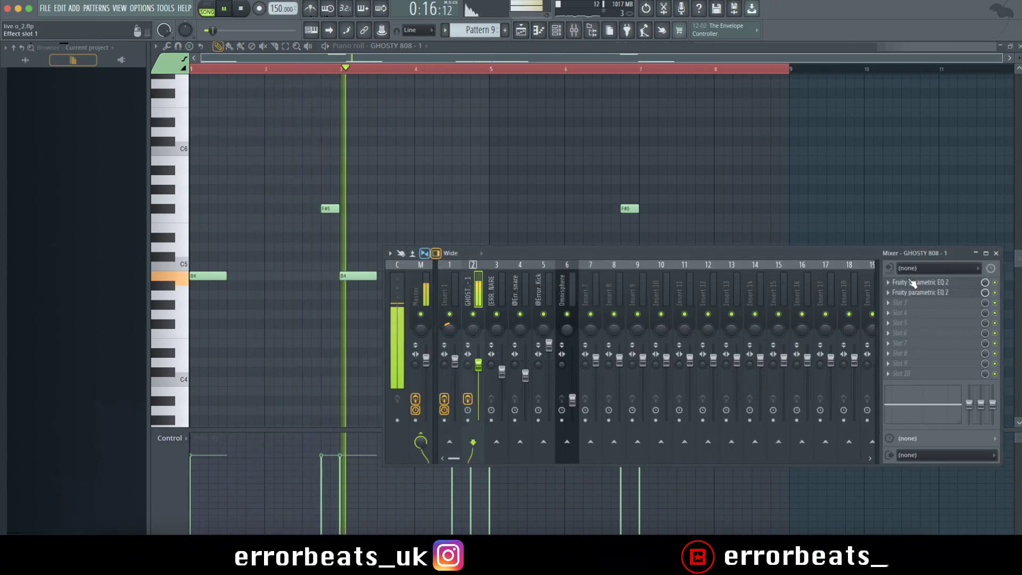
{"action": "left_click", "coordinate": [945, 290]}
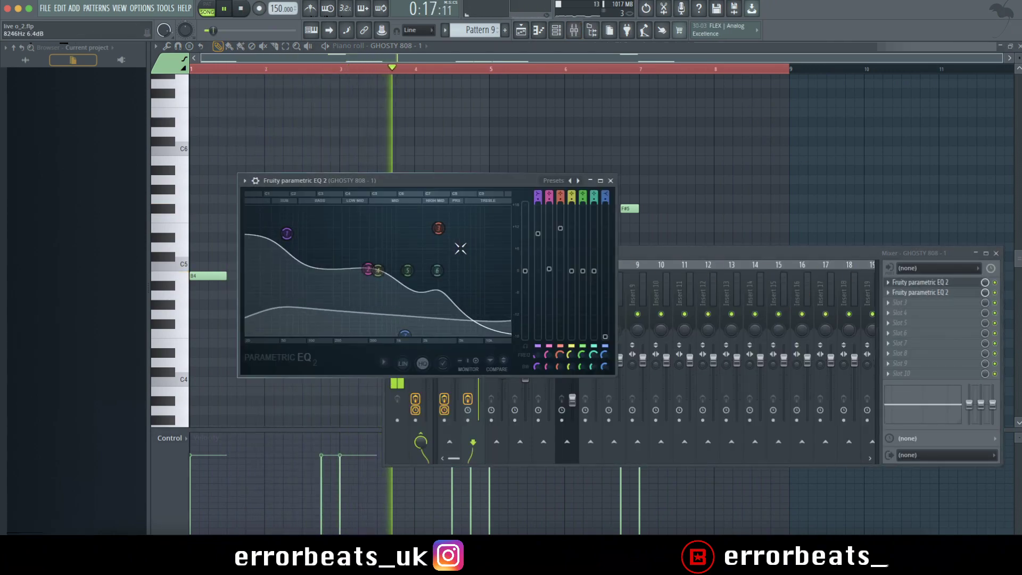
{"action": "left_click", "coordinate": [610, 182]}
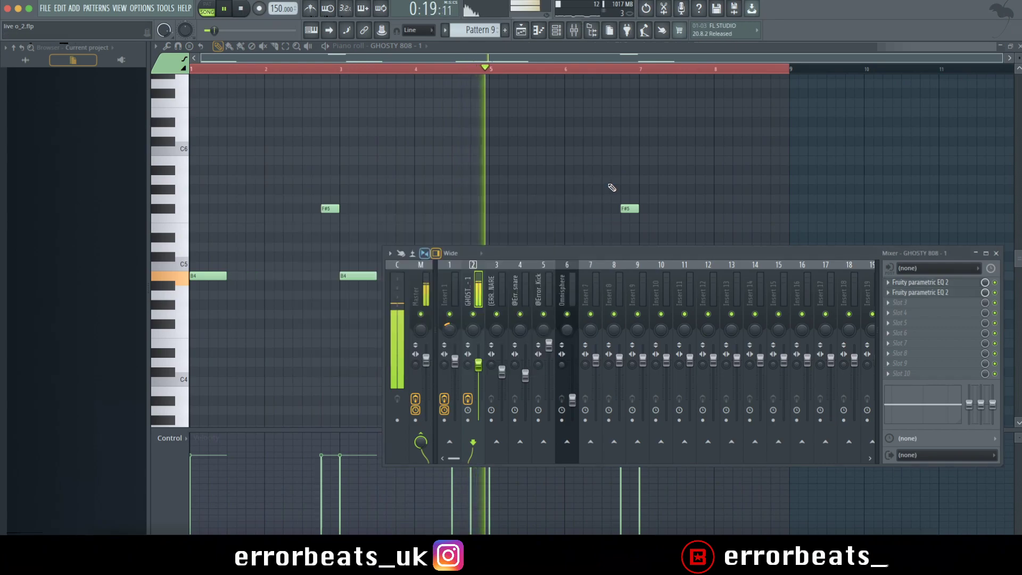
{"action": "left_click", "coordinate": [942, 292]}
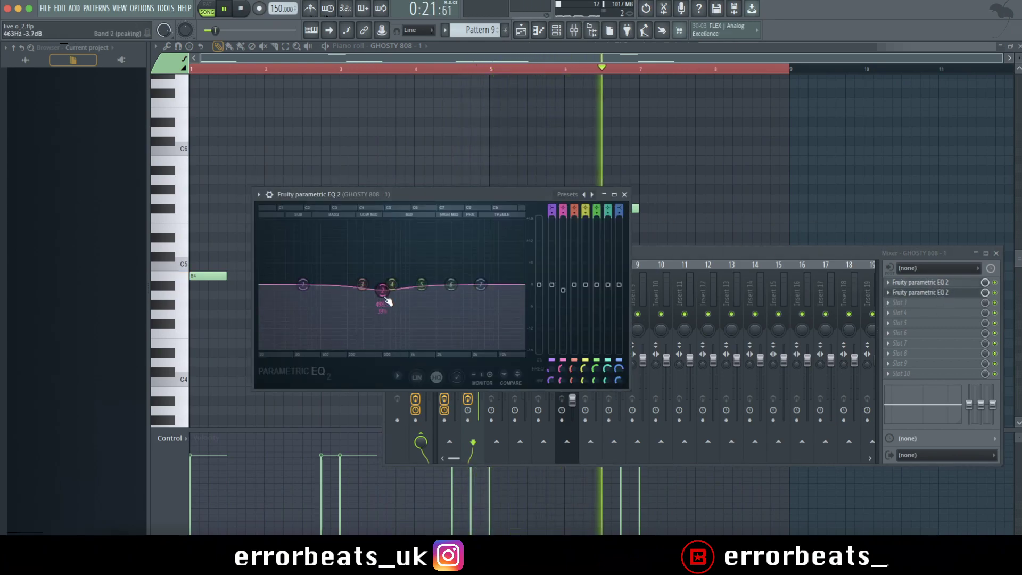
{"action": "left_click", "coordinate": [624, 194]}
{"action": "left_click", "coordinate": [975, 254]}
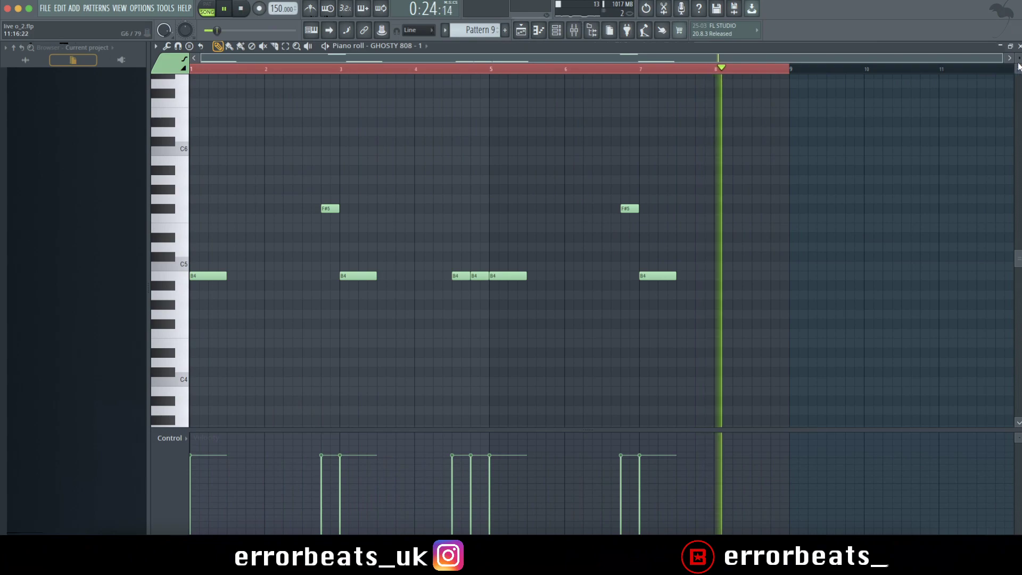
{"action": "key", "text": "space"}
{"action": "key", "text": "F5"}
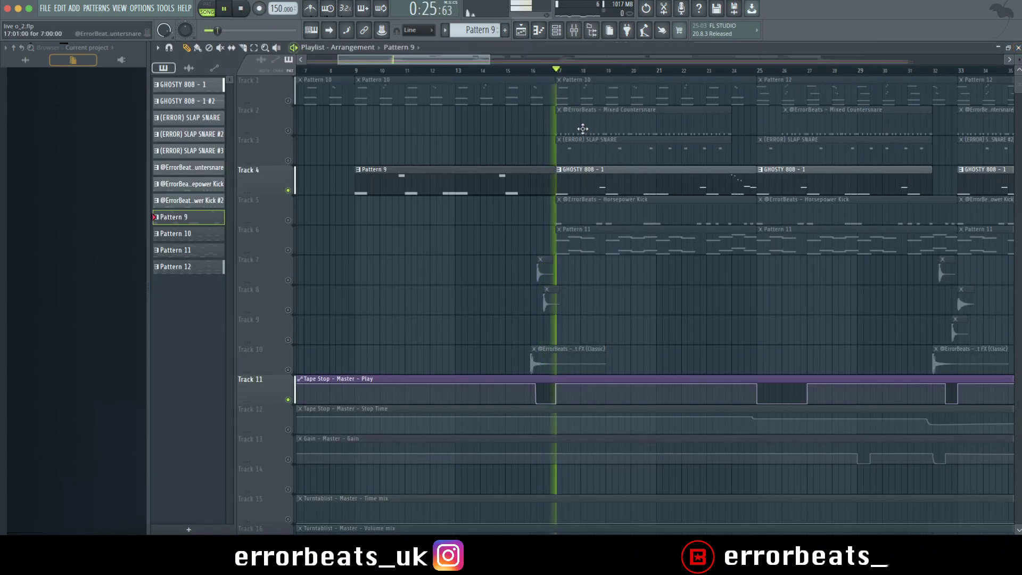
Examine the first GHOSTY 808 - 1 clip's notes, including the slide notes in bar 8, then close the piano roll
{"action": "left_click", "coordinate": [641, 178]}
{"action": "double_click", "coordinate": [640, 178]}
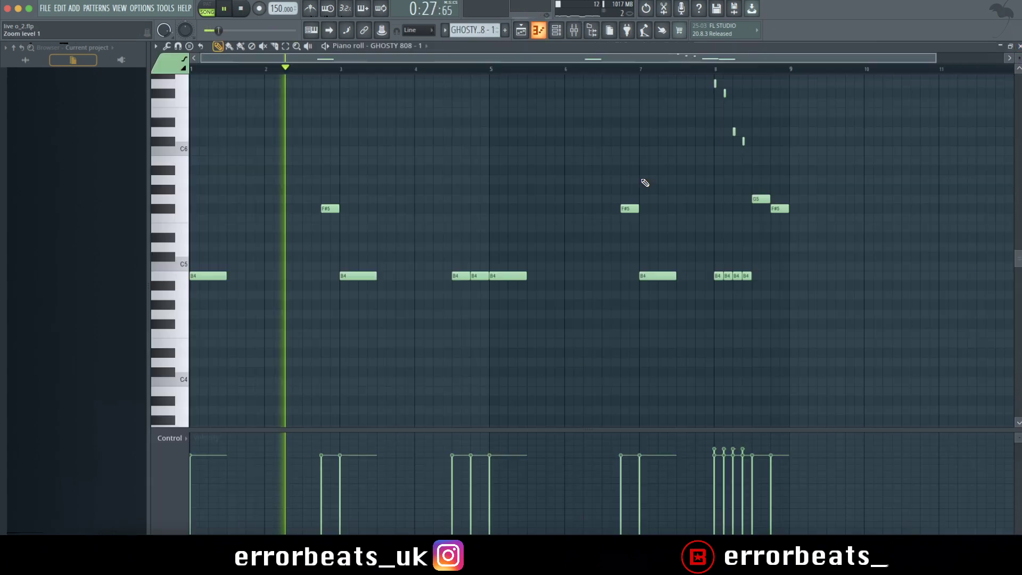
{"action": "scroll", "coordinate": [425, 239], "scroll_direction": "down", "scroll_amount": 4}
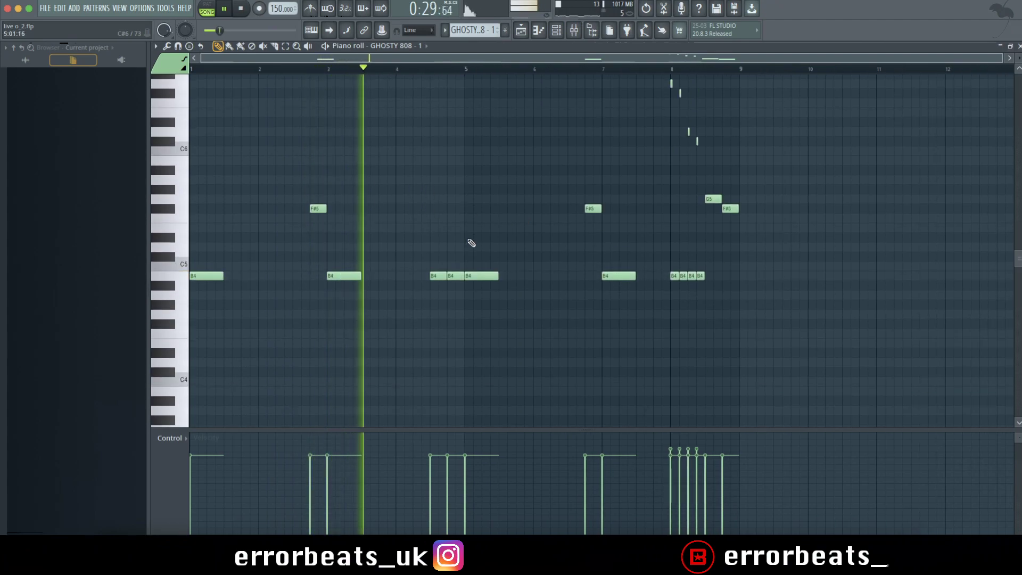
{"action": "left_click", "coordinate": [601, 69]}
{"action": "scroll", "coordinate": [707, 162], "scroll_direction": "up", "scroll_amount": 3}
{"action": "scroll", "coordinate": [667, 178], "scroll_direction": "up", "scroll_amount": 5}
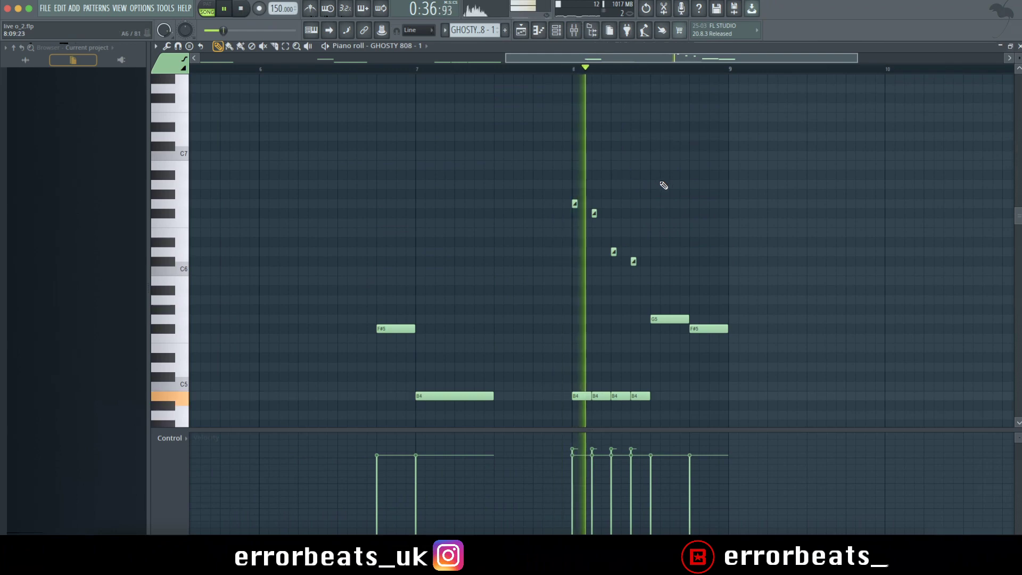
{"action": "scroll", "coordinate": [678, 223], "scroll_direction": "up", "scroll_amount": 3}
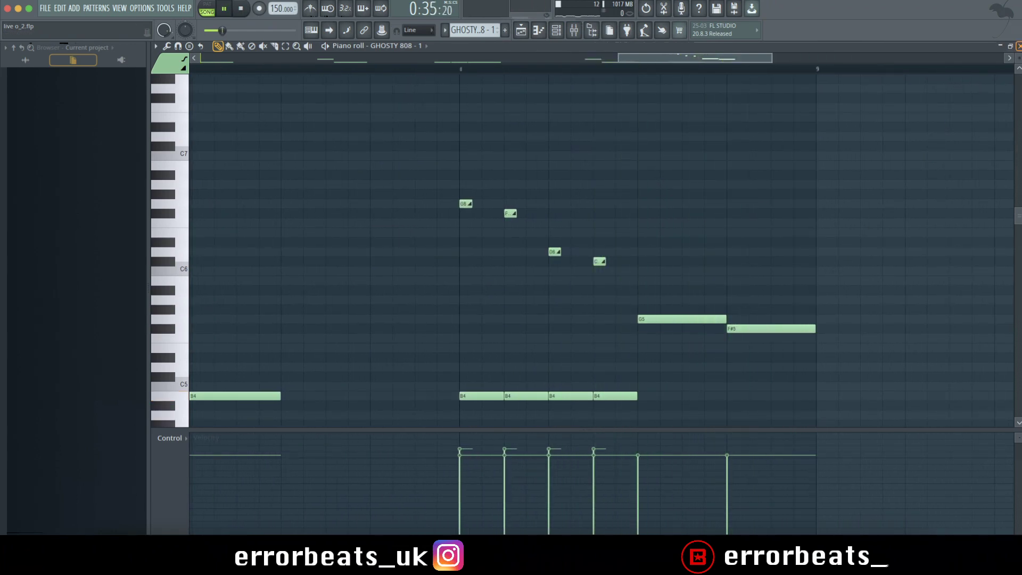
{"action": "left_click", "coordinate": [1018, 45]}
Survey how the GHOSTY 808 - 1 clips on Track 4 are arranged across the whole song
{"action": "scroll", "coordinate": [787, 144], "scroll_direction": "down", "scroll_amount": 4}
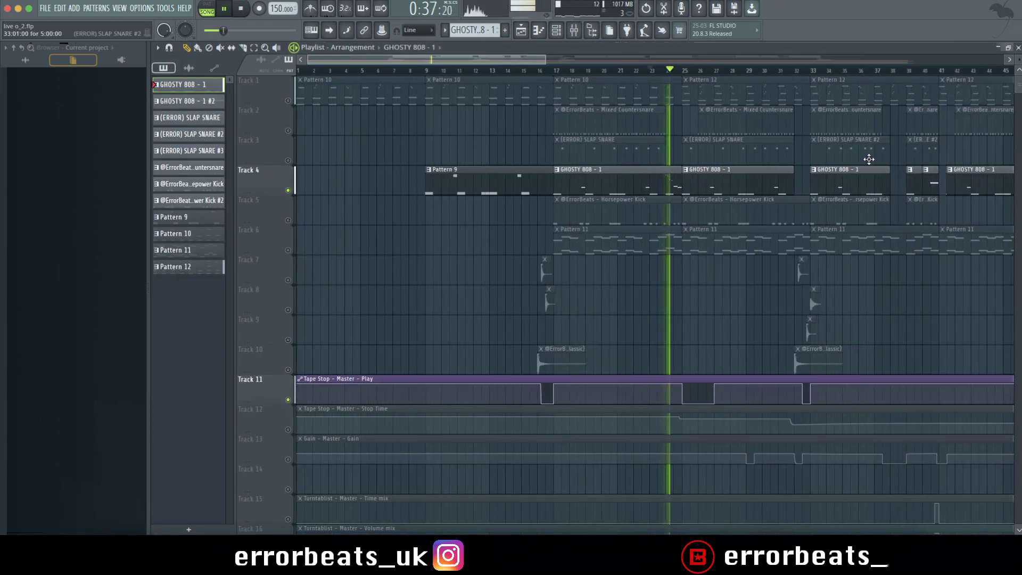
{"action": "key", "text": "space"}
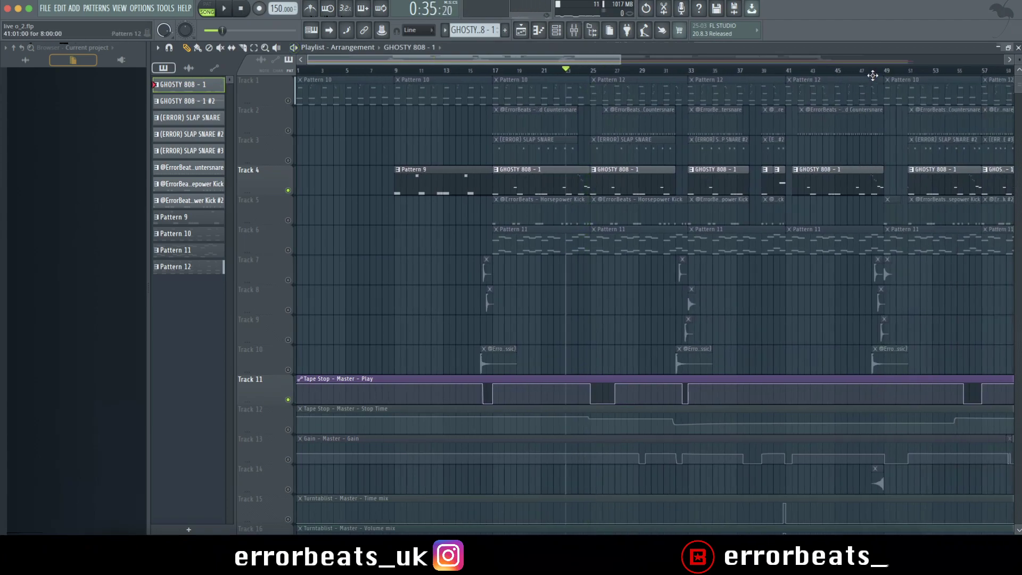
{"action": "scroll", "coordinate": [900, 145], "scroll_direction": "down", "scroll_amount": 6}
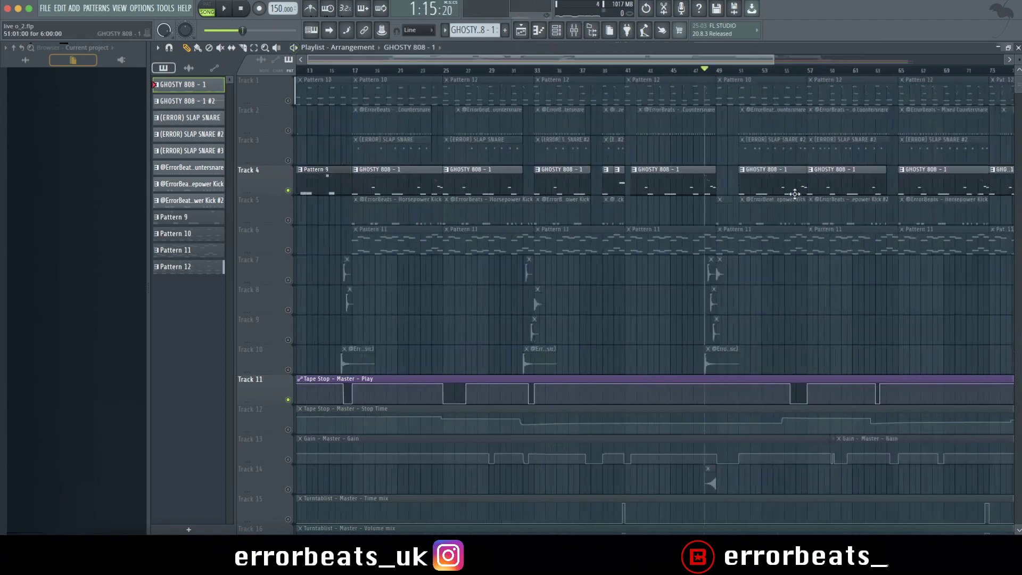
{"action": "scroll", "coordinate": [868, 219], "scroll_direction": "up", "scroll_amount": 3}
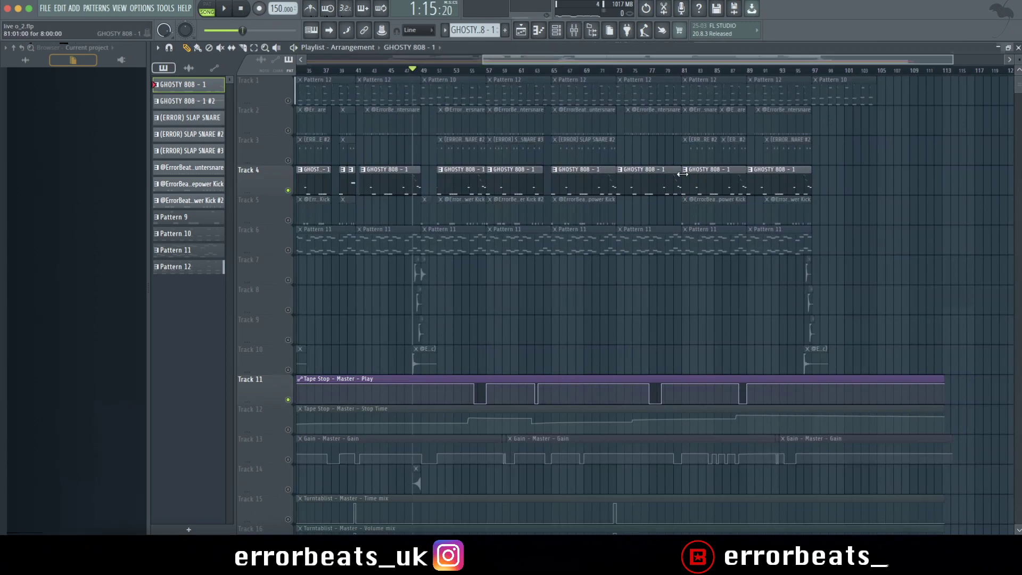
{"action": "scroll", "coordinate": [376, 197], "scroll_direction": "left", "scroll_amount": 6}
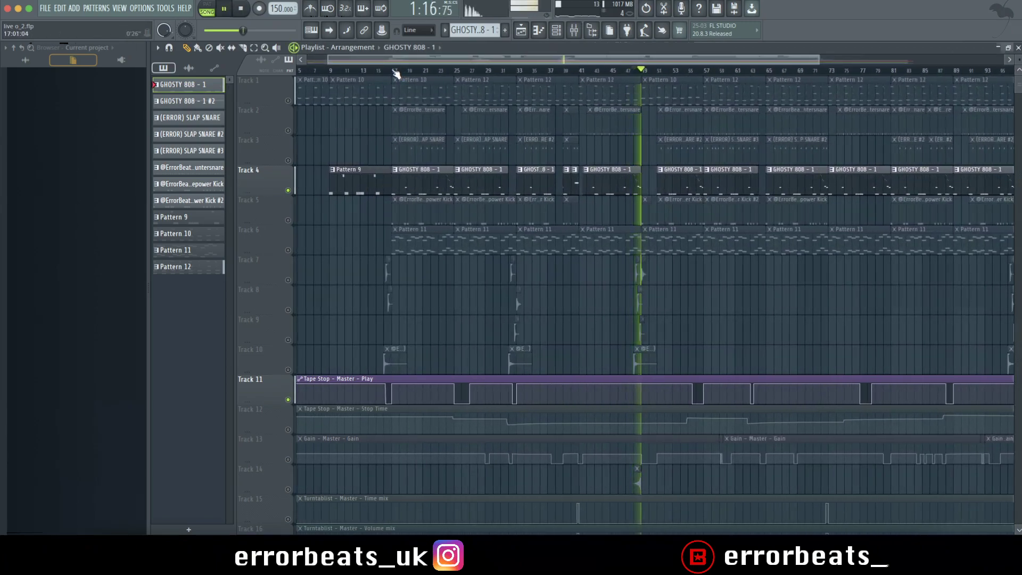
Solo the Horsepower Kick on Track 5, keeping the Tape Stop automations on Tracks 11 and 18 unmuted
{"action": "right_click", "coordinate": [289, 191]}
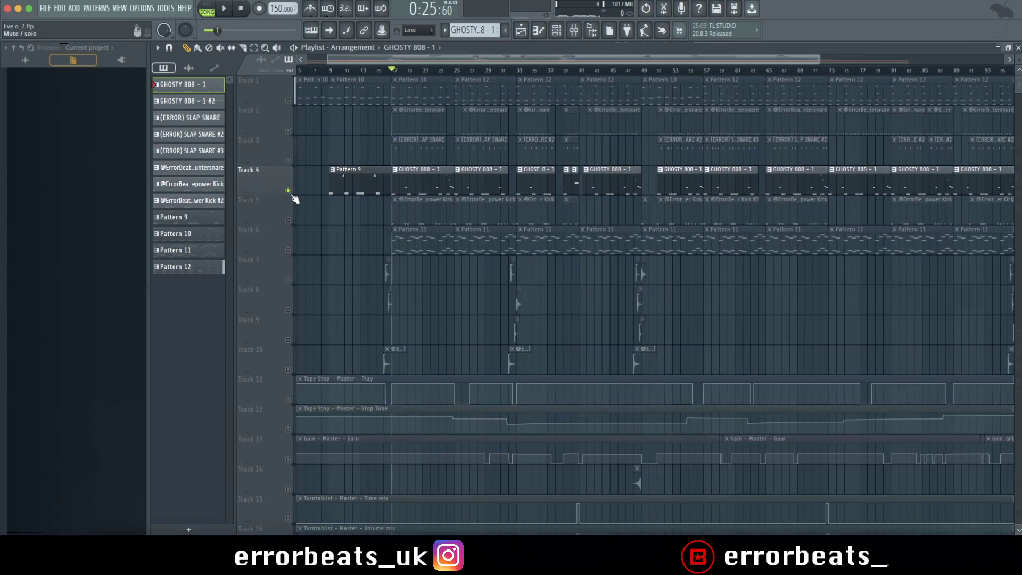
{"action": "right_click", "coordinate": [288, 192]}
{"action": "right_click", "coordinate": [288, 220]}
{"action": "scroll", "coordinate": [290, 221], "scroll_direction": "down", "scroll_amount": 3}
{"action": "left_click", "coordinate": [287, 300]}
{"action": "left_click", "coordinate": [288, 509]}
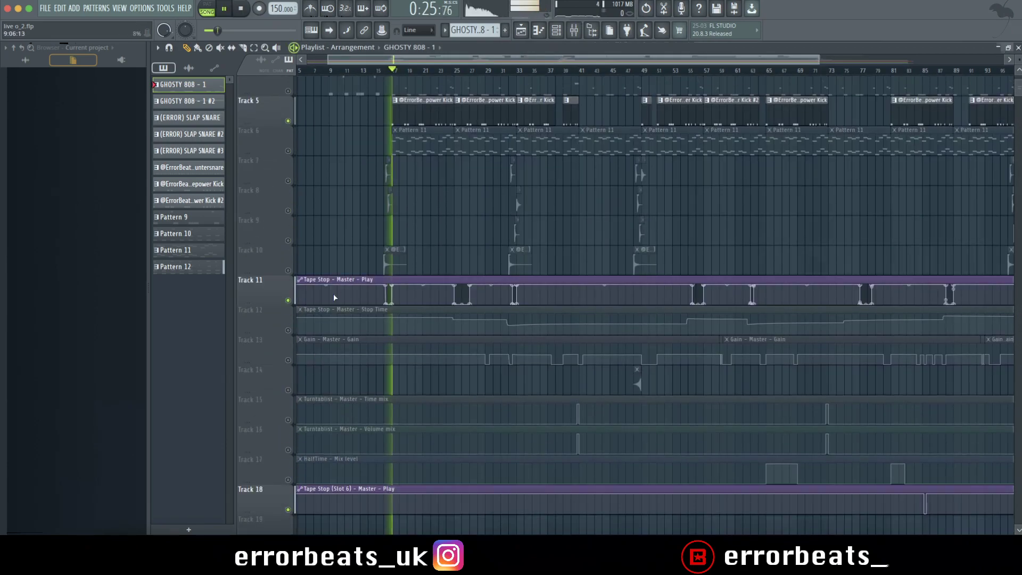
Review a Horsepower Kick clip's notes and the Crud Kick #2 channel's sampler settings
{"action": "double_click", "coordinate": [532, 120]}
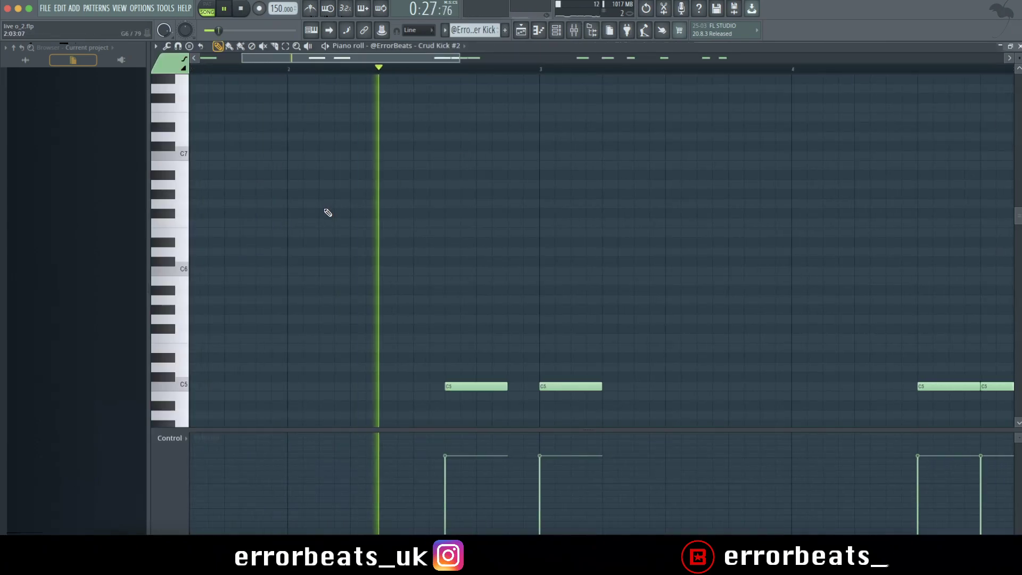
{"action": "scroll", "coordinate": [357, 239], "scroll_direction": "down", "scroll_amount": 3}
{"action": "scroll", "coordinate": [309, 254], "scroll_direction": "down", "scroll_amount": 4, "text": "ctrl"}
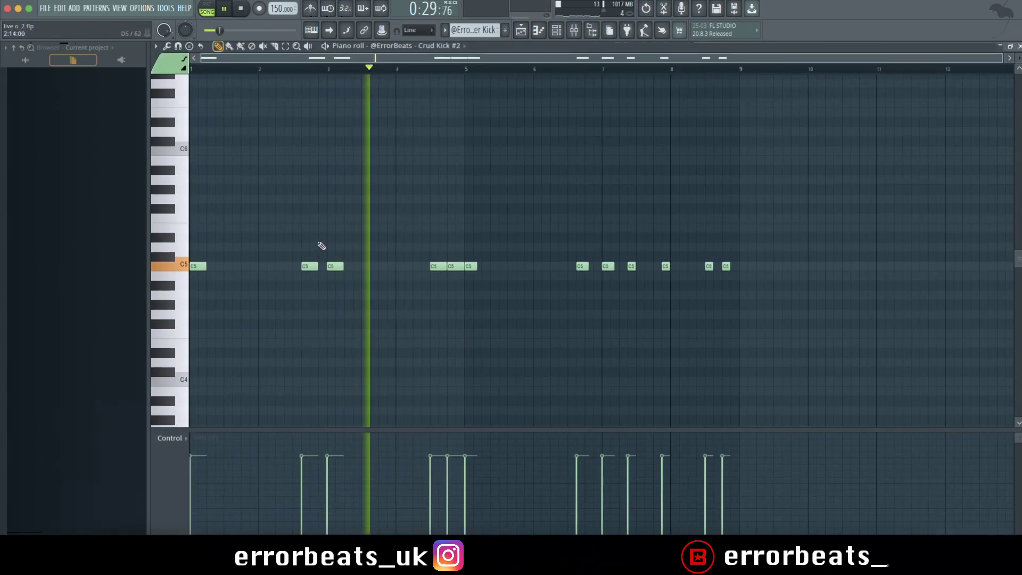
{"action": "key", "text": "F6"}
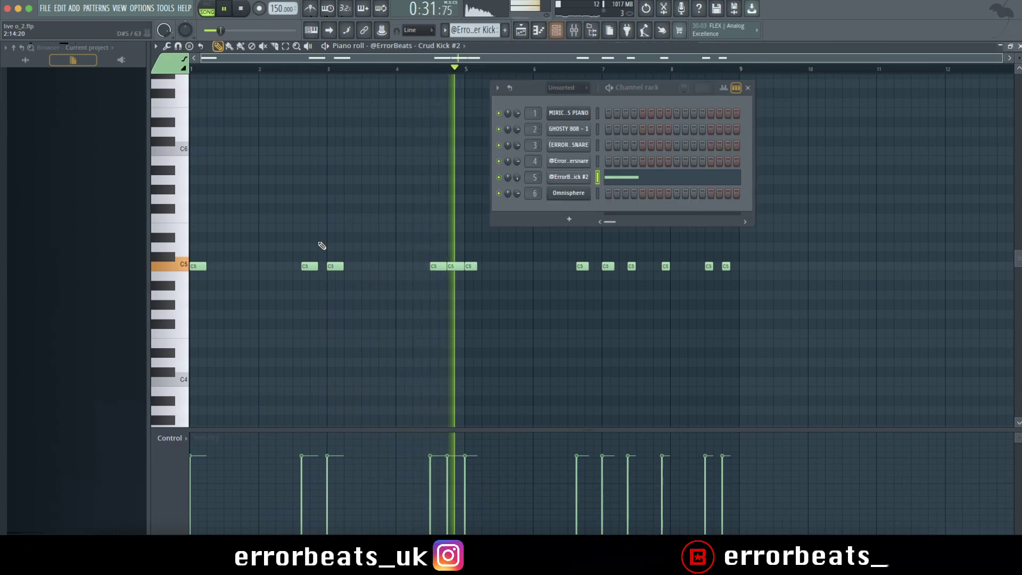
{"action": "left_click", "coordinate": [569, 177]}
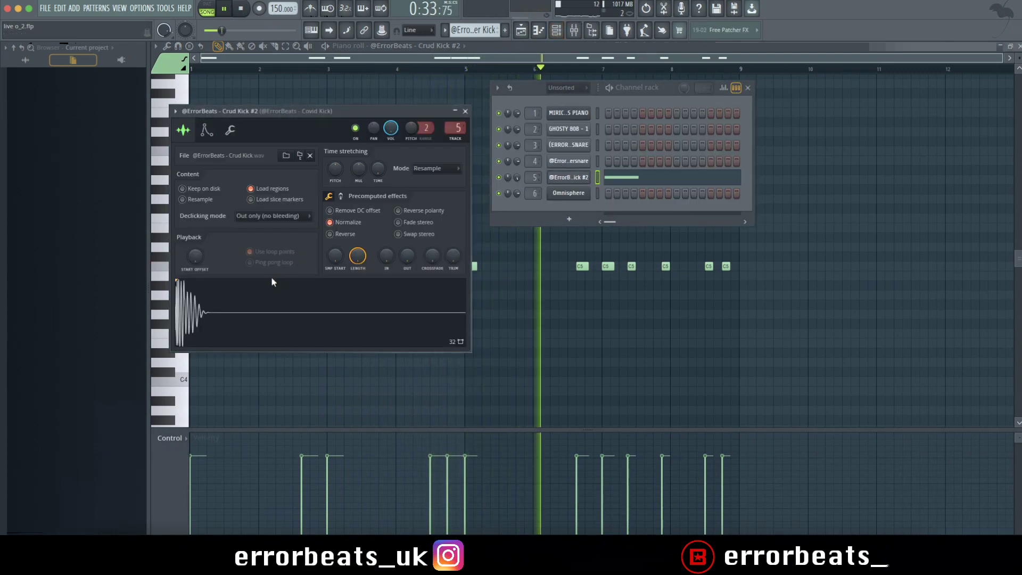
{"action": "left_click", "coordinate": [462, 112]}
{"action": "left_click", "coordinate": [748, 88]}
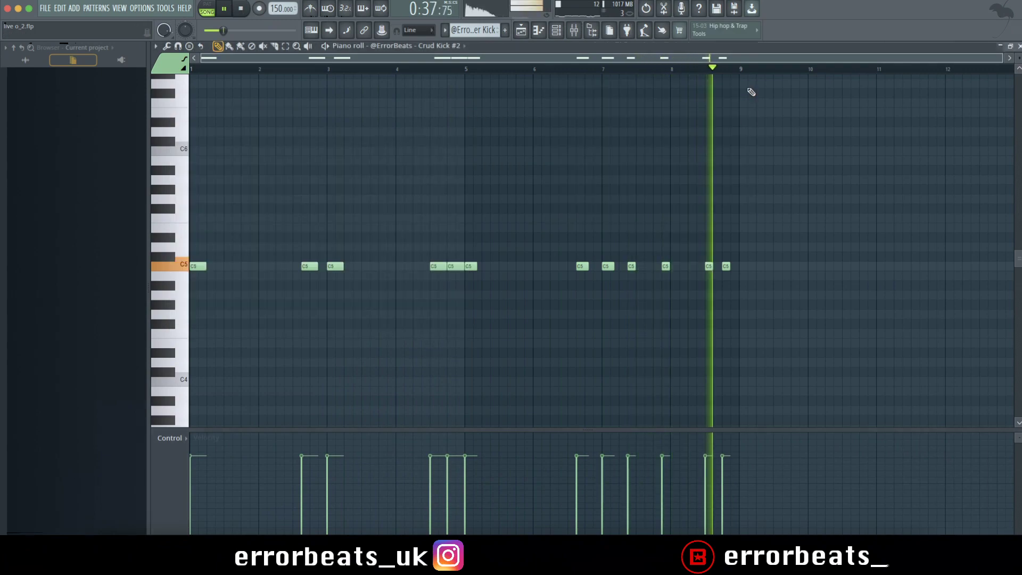
Check the kick's mixer track and the Master's Fruity soft clipper, then return to the playlist
{"action": "key", "text": "F9"}
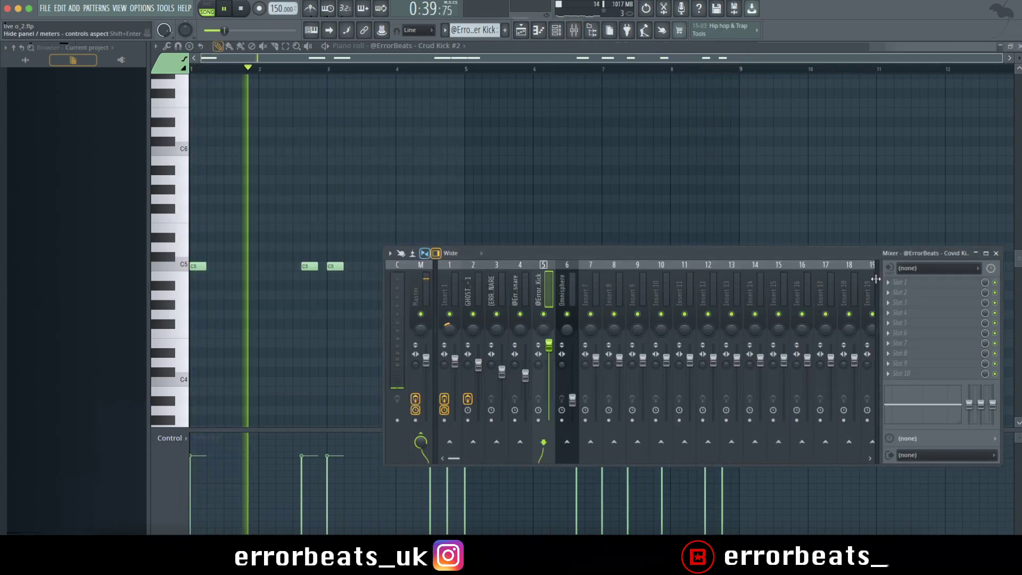
{"action": "left_click", "coordinate": [424, 296]}
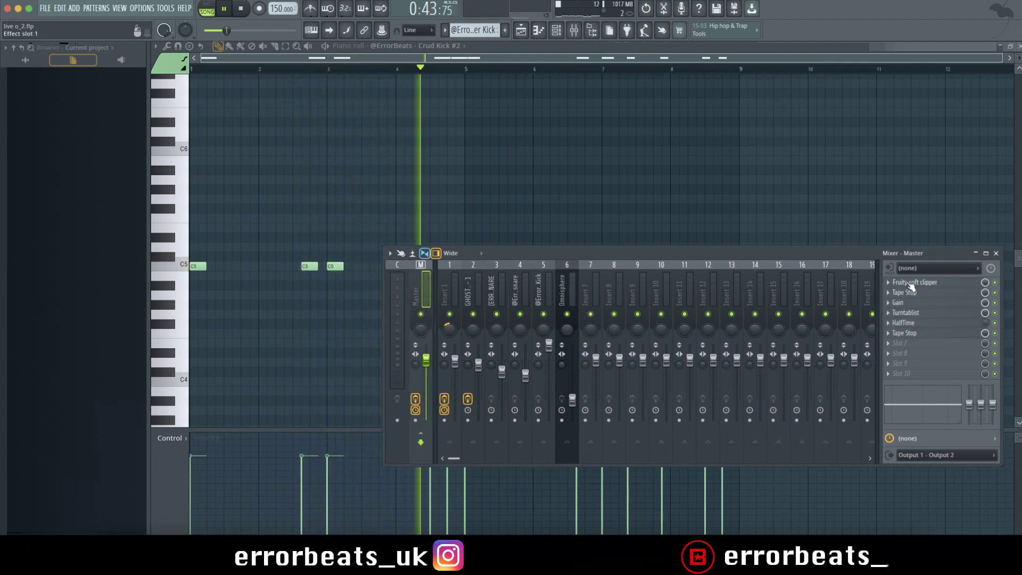
{"action": "left_click", "coordinate": [910, 285]}
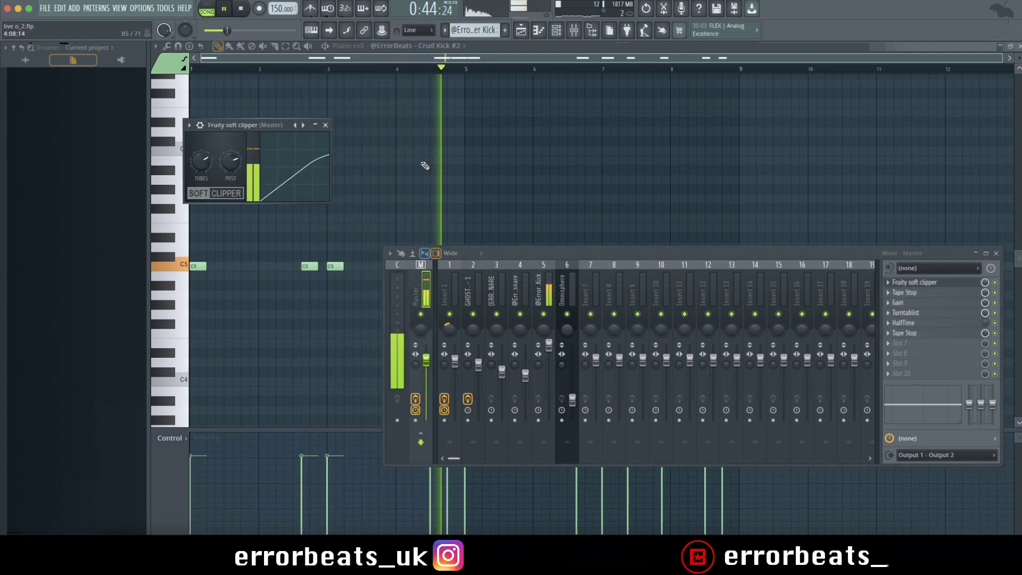
{"action": "left_click", "coordinate": [325, 125]}
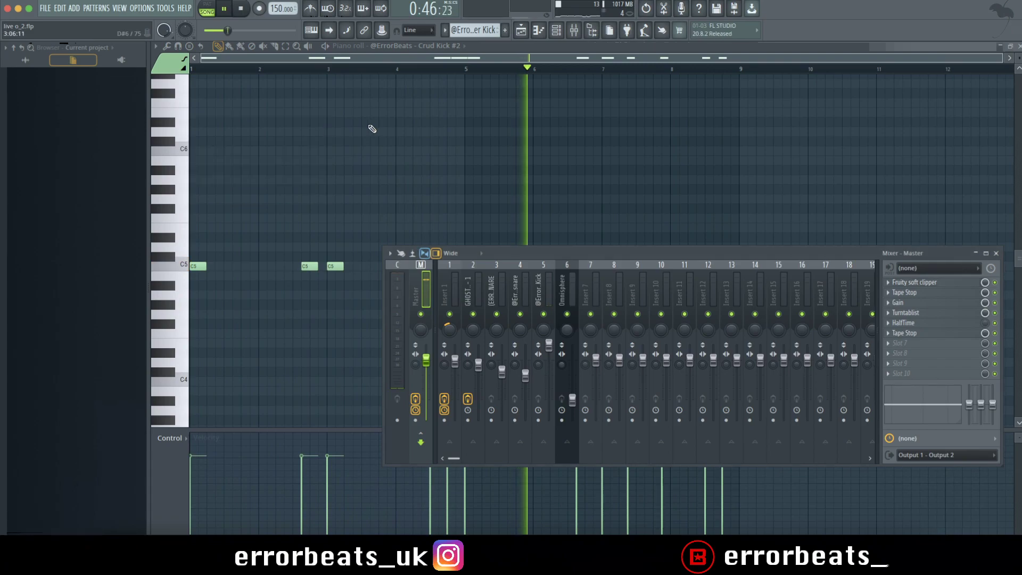
{"action": "left_click", "coordinate": [996, 252]}
{"action": "left_click", "coordinate": [1018, 46]}
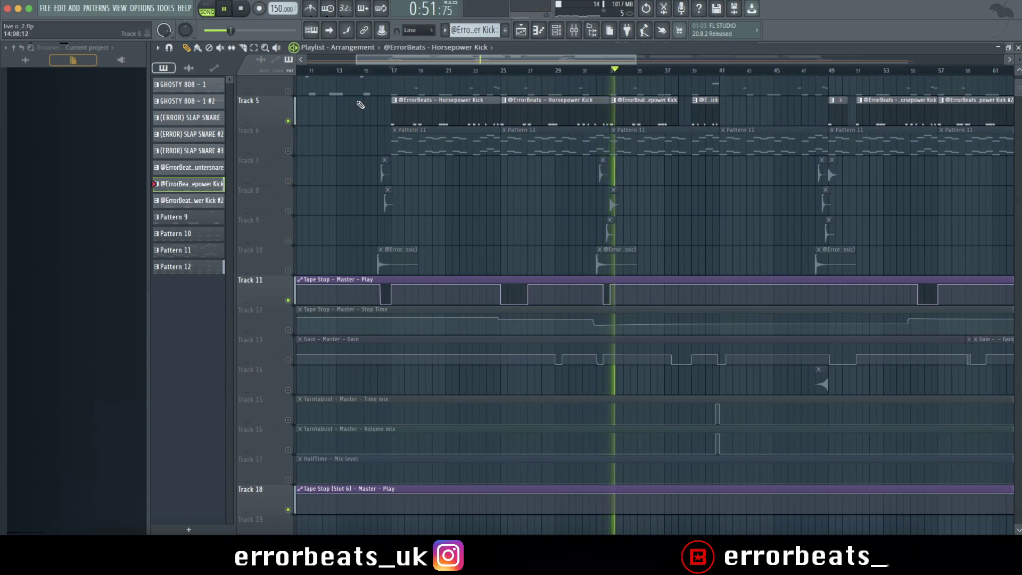
Isolate the one-shot samples on Tracks 7, 8 and 10 with the Tape Stop automations on Tracks 11 and 18, and play the fill before bar 17
{"action": "right_click", "coordinate": [289, 121]}
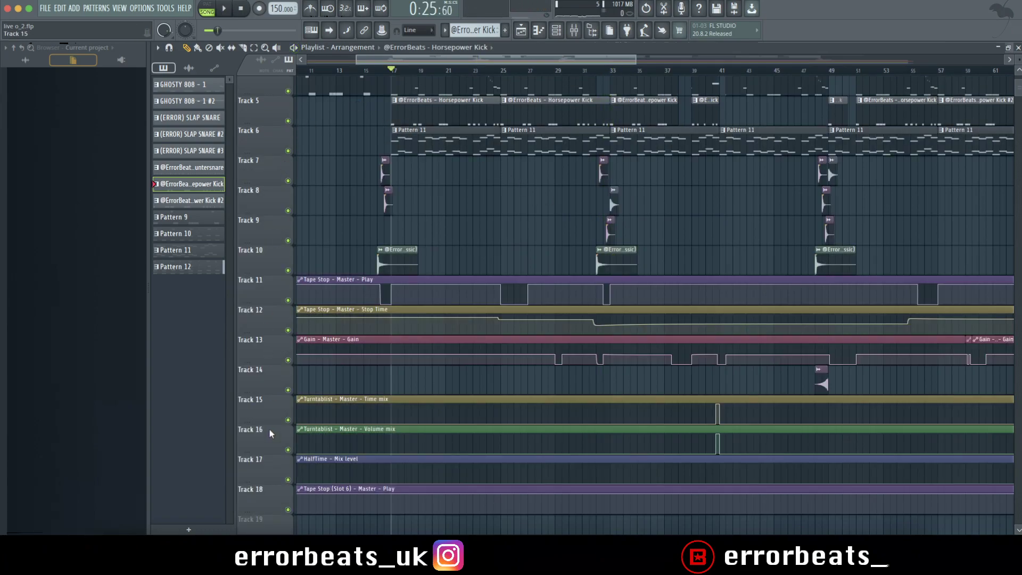
{"action": "right_click", "coordinate": [288, 510]}
{"action": "left_click", "coordinate": [288, 300]}
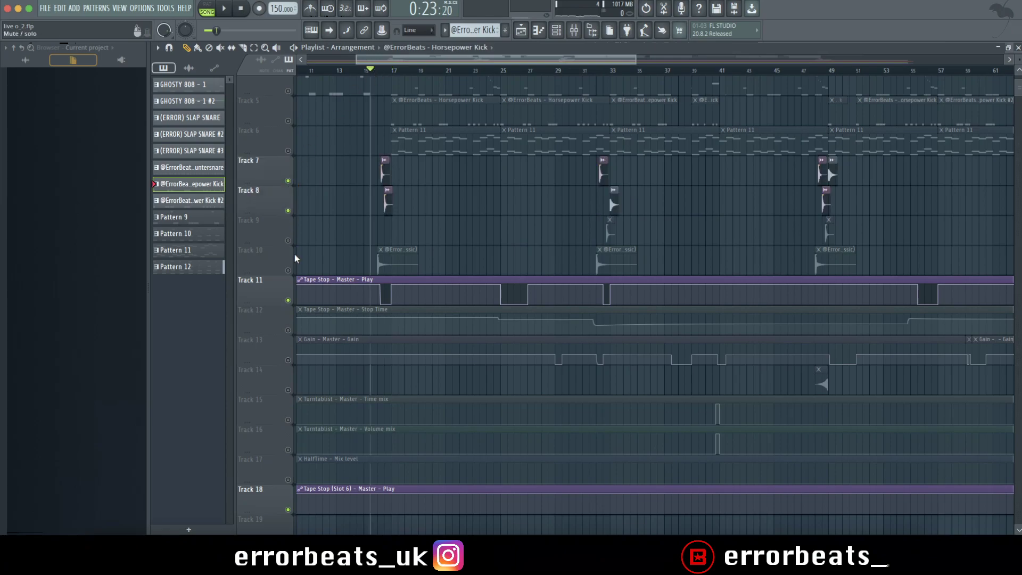
{"action": "key", "text": "space"}
{"action": "scroll", "coordinate": [383, 224], "scroll_direction": "up", "scroll_amount": 5}
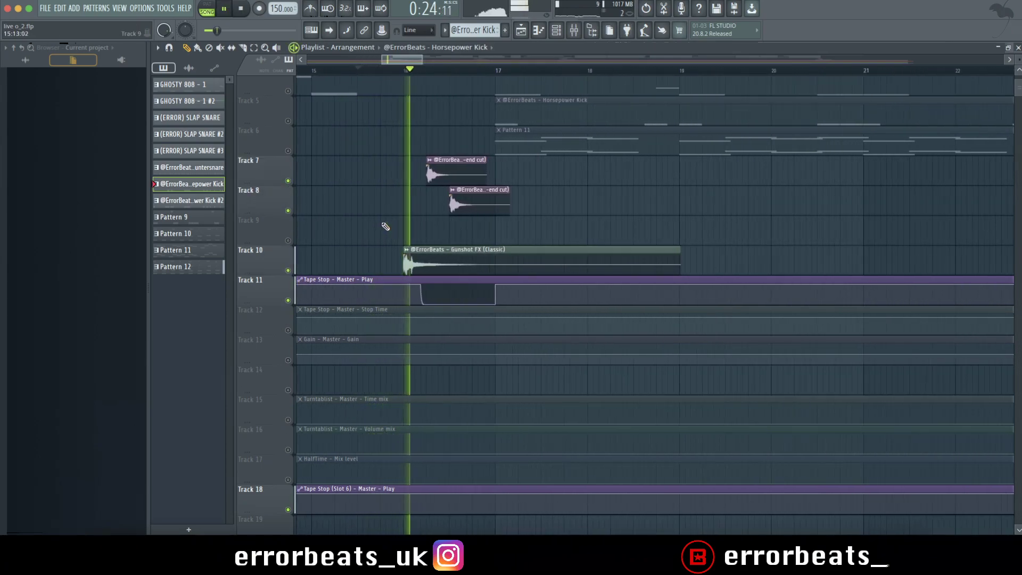
{"action": "scroll", "coordinate": [826, 142], "scroll_direction": "down", "scroll_amount": 5}
{"action": "key", "text": "space"}
{"action": "scroll", "coordinate": [913, 139], "scroll_direction": "down", "scroll_amount": 4}
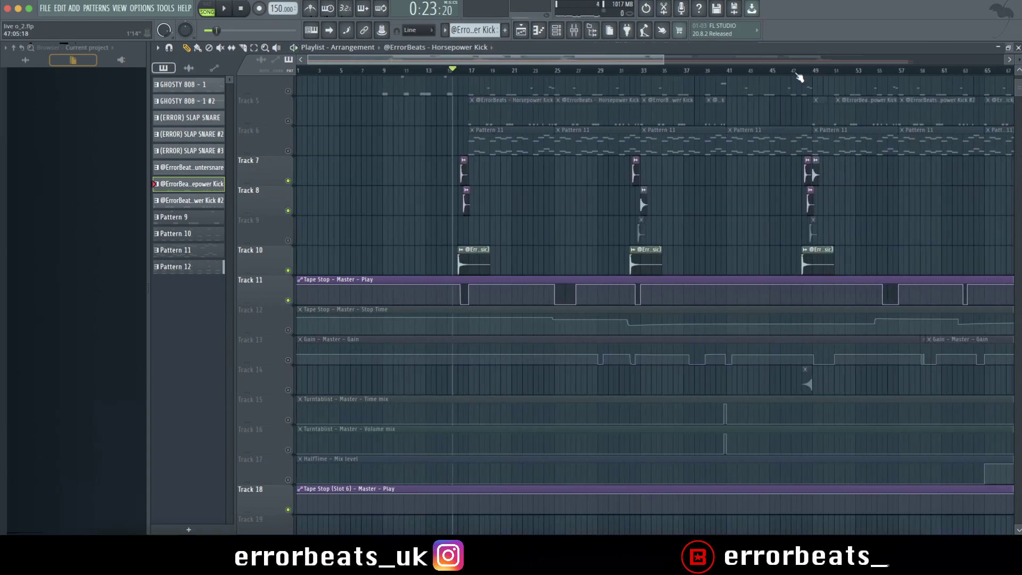
Unmute Track 9 and play the Snuff Perc, Money Perc and Gunshot FX samples around bars 48 and 49
{"action": "scroll", "coordinate": [848, 152], "scroll_direction": "up", "scroll_amount": 6}
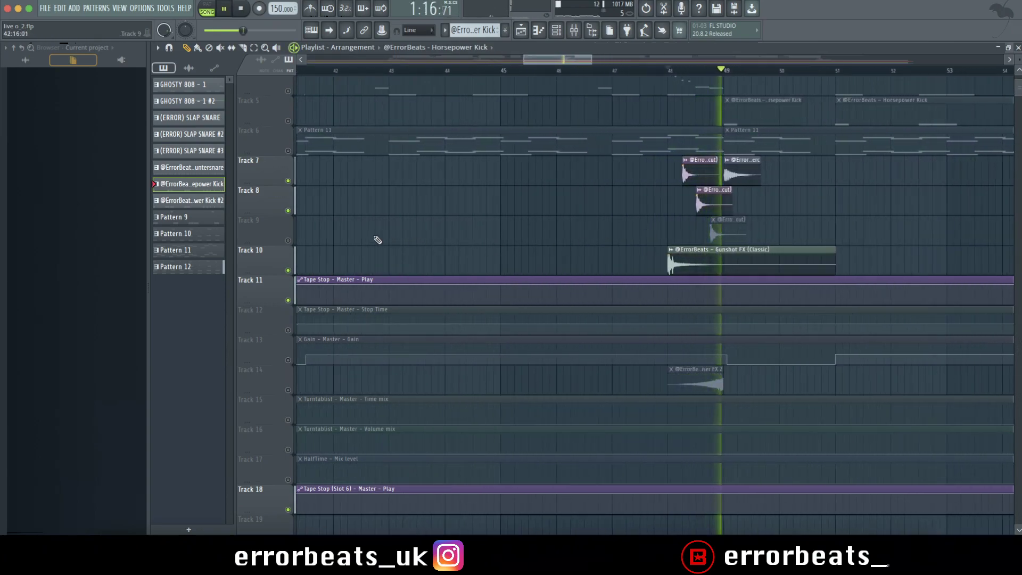
{"action": "key", "text": "space"}
{"action": "left_click", "coordinate": [288, 241]}
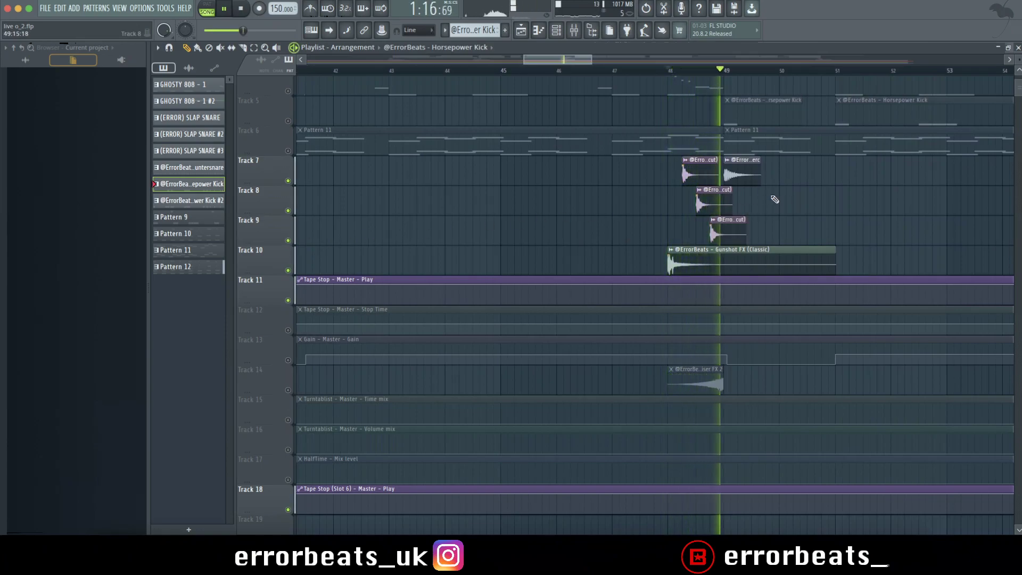
{"action": "scroll", "coordinate": [758, 169], "scroll_direction": "up", "scroll_amount": 4}
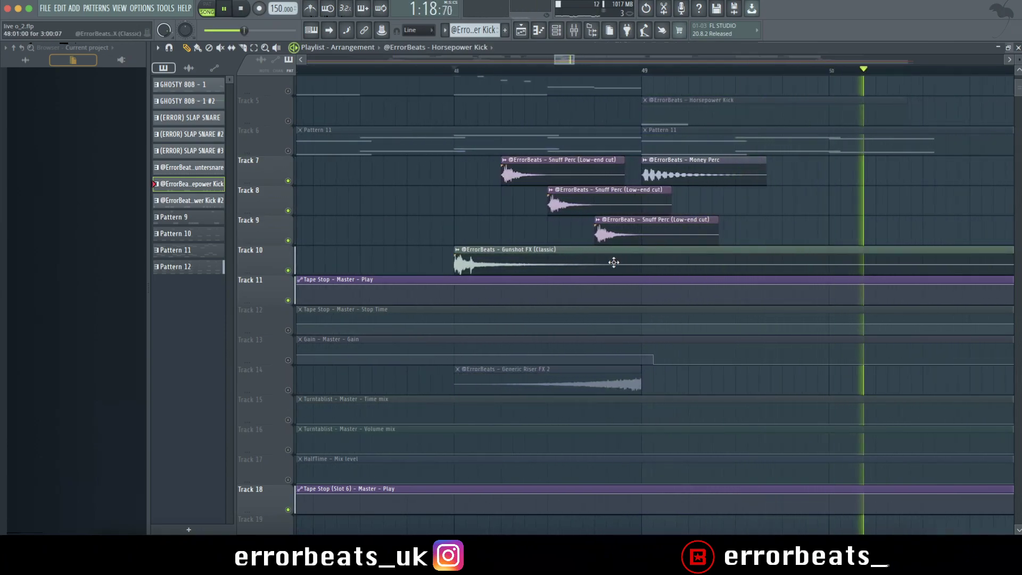
{"action": "scroll", "coordinate": [628, 272], "scroll_direction": "down", "scroll_amount": 8}
{"action": "key", "text": "space"}
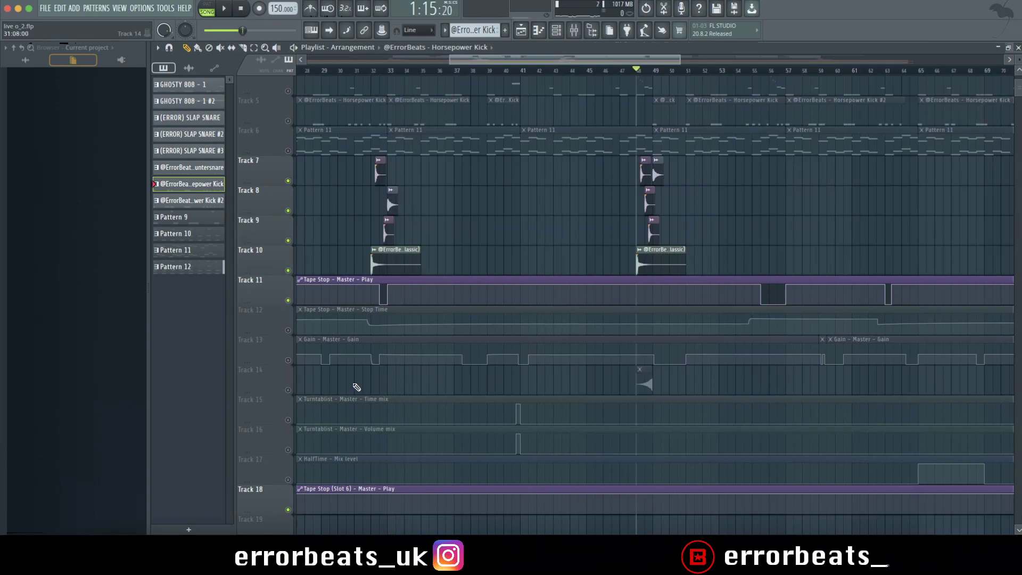
Play the Generic Riser FX 2 on Track 14 leading into bar 49 with its track unmuted
{"action": "key", "text": "space"}
{"action": "scroll", "coordinate": [671, 321], "scroll_direction": "up", "scroll_amount": 4}
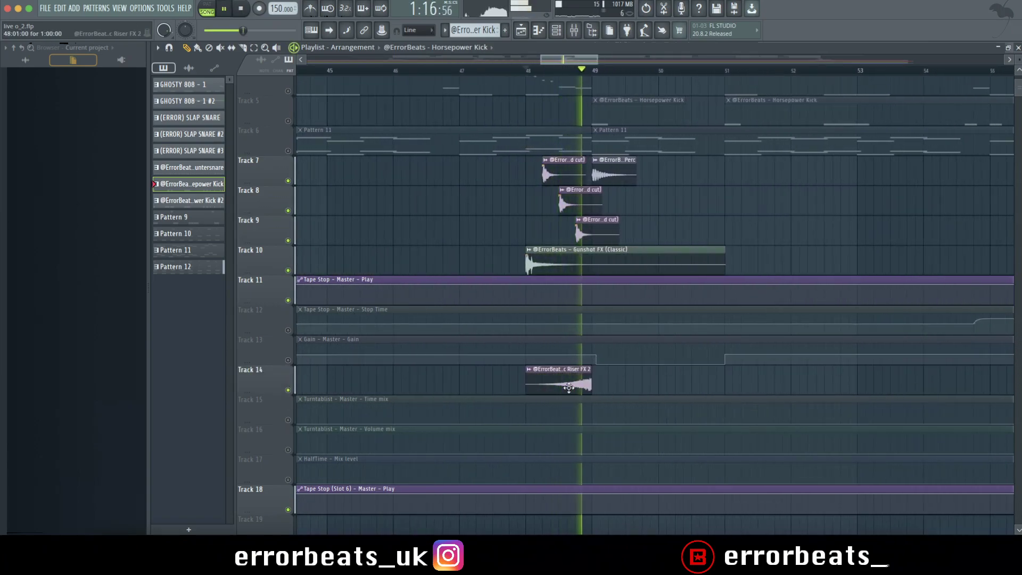
{"action": "scroll", "coordinate": [657, 370], "scroll_direction": "down", "scroll_amount": 5}
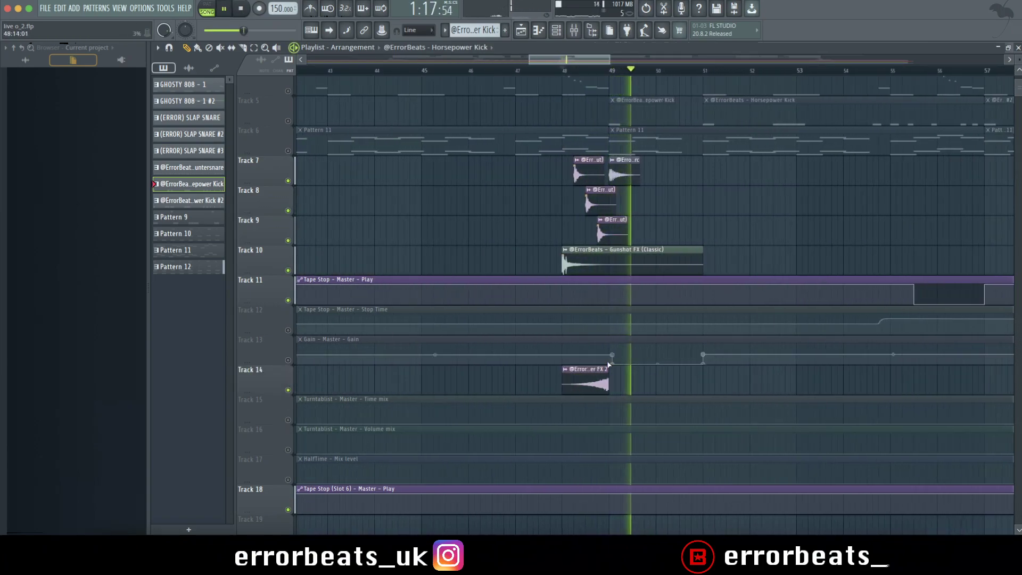
End the solo so all playlist tracks are active, and bring the full arrangement into view
{"action": "right_click", "coordinate": [288, 300]}
{"action": "scroll", "coordinate": [422, 290], "scroll_direction": "down", "scroll_amount": 3}
{"action": "scroll", "coordinate": [418, 269], "scroll_direction": "up", "scroll_amount": 4}
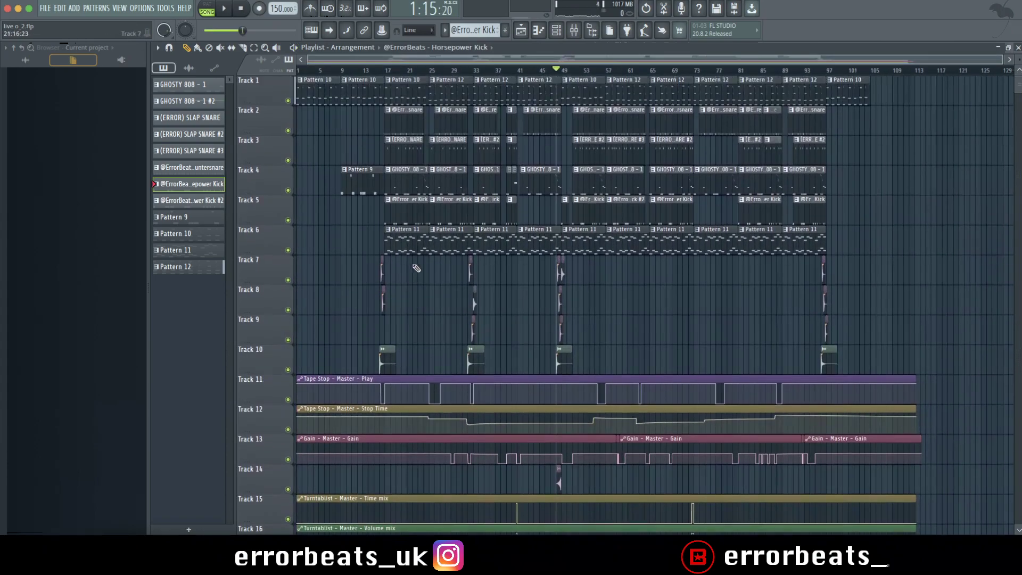
Play the Tape Stop automation before bar 17, watch the Master's Tape Stop plugin respond, and close the plugin and mixer
{"action": "scroll", "coordinate": [383, 223], "scroll_direction": "up", "scroll_amount": 6}
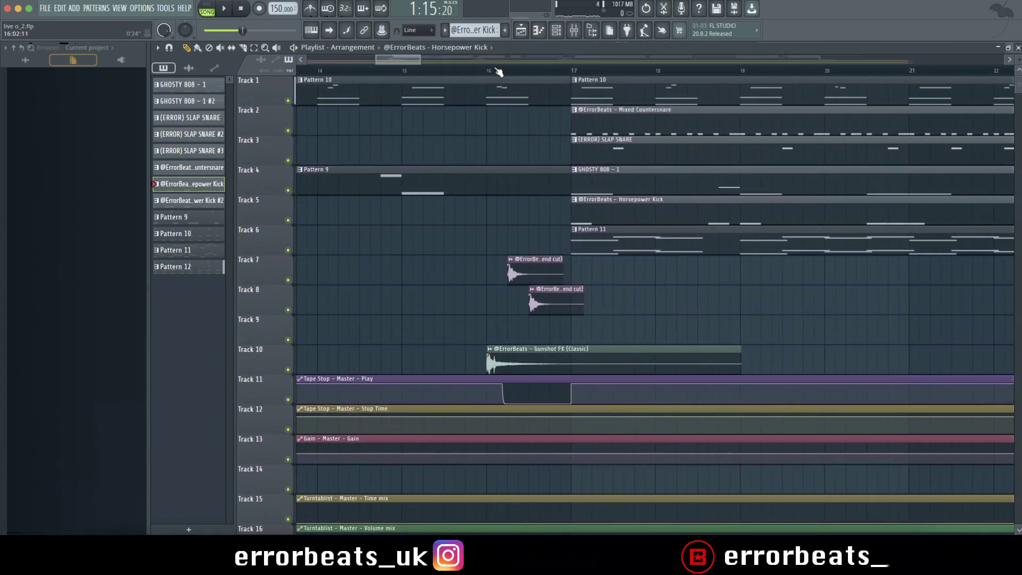
{"action": "scroll", "coordinate": [578, 203], "scroll_direction": "up", "scroll_amount": 2}
{"action": "scroll", "coordinate": [454, 326], "scroll_direction": "down", "scroll_amount": 3}
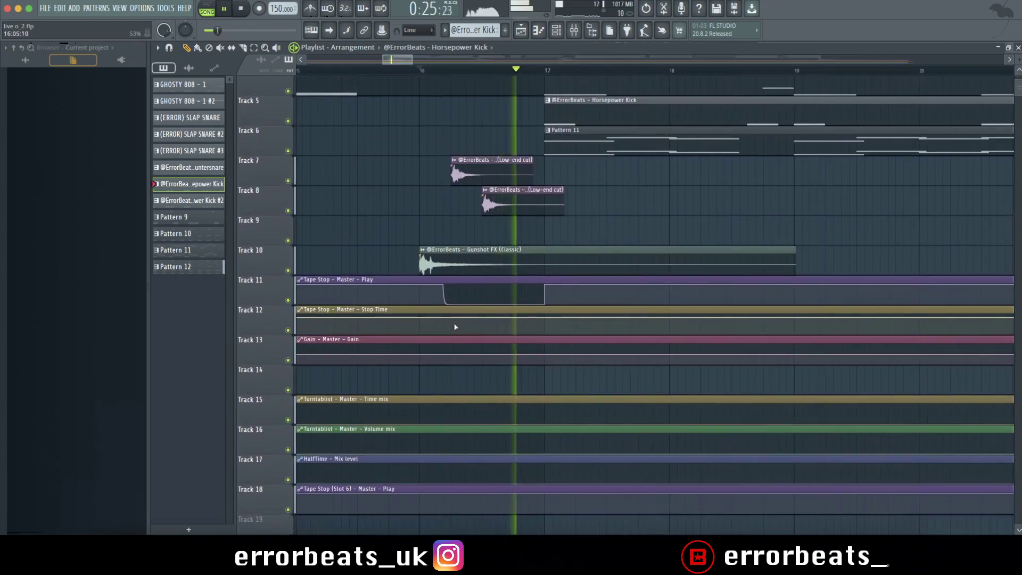
{"action": "key", "text": "F9"}
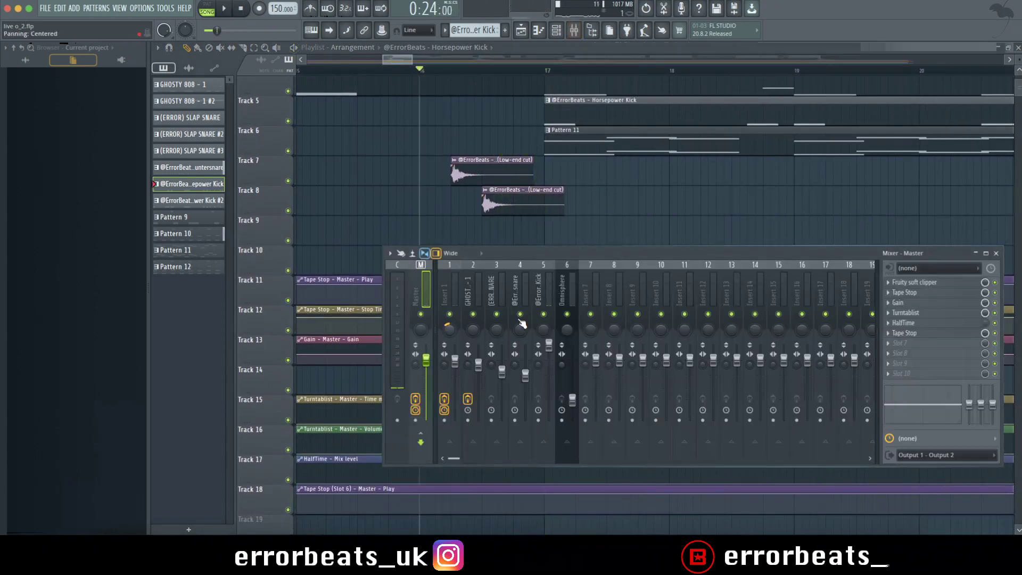
{"action": "left_click", "coordinate": [937, 294]}
{"action": "key", "text": "space"}
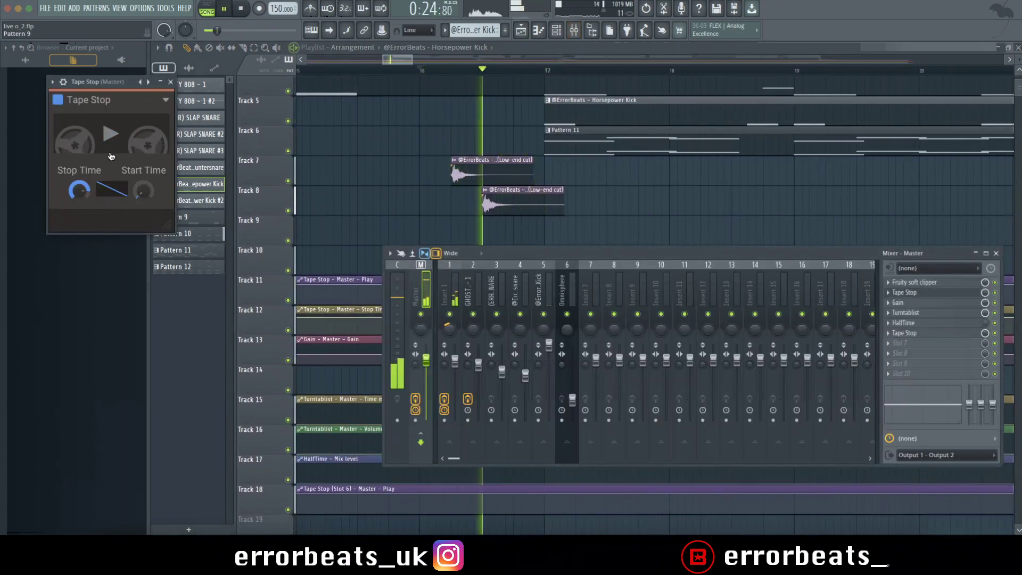
{"action": "key", "text": "space"}
{"action": "key", "text": "space"}
{"action": "left_click", "coordinate": [904, 292]}
{"action": "left_click", "coordinate": [996, 253]}
Play the Tape Stop section from bar 25 to 27 and examine its Stop Time automation on Track 12
{"action": "scroll", "coordinate": [796, 297], "scroll_direction": "down", "scroll_amount": 5}
{"action": "scroll", "coordinate": [749, 170], "scroll_direction": "up", "scroll_amount": 3}
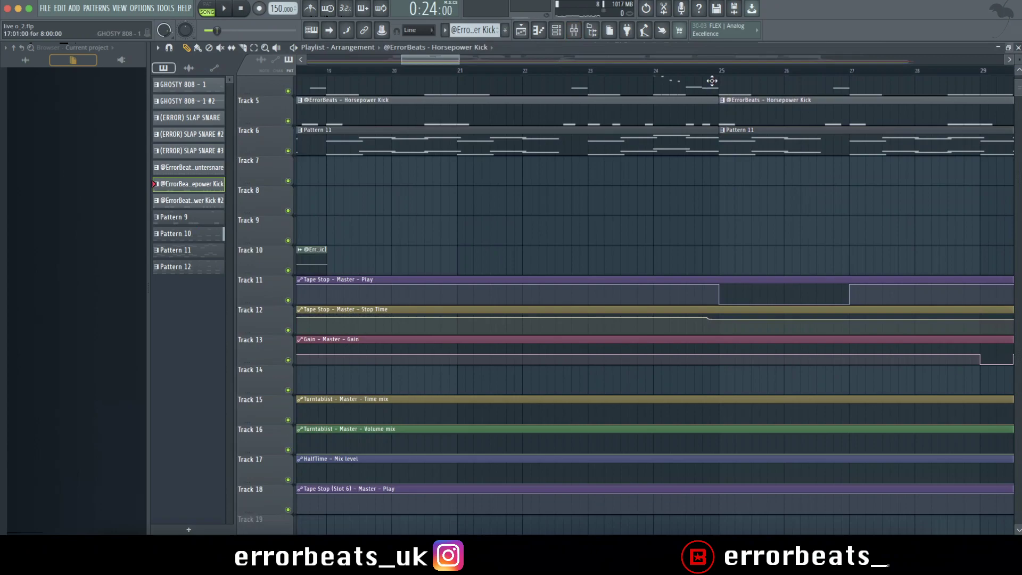
{"action": "scroll", "coordinate": [778, 164], "scroll_direction": "right", "scroll_amount": 4}
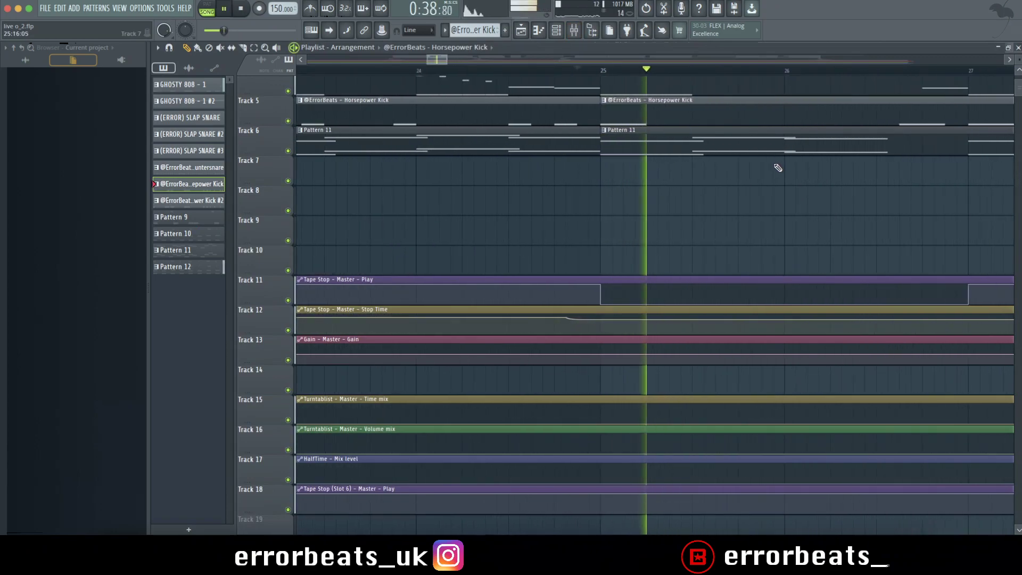
{"action": "scroll", "coordinate": [735, 261], "scroll_direction": "up", "scroll_amount": 3}
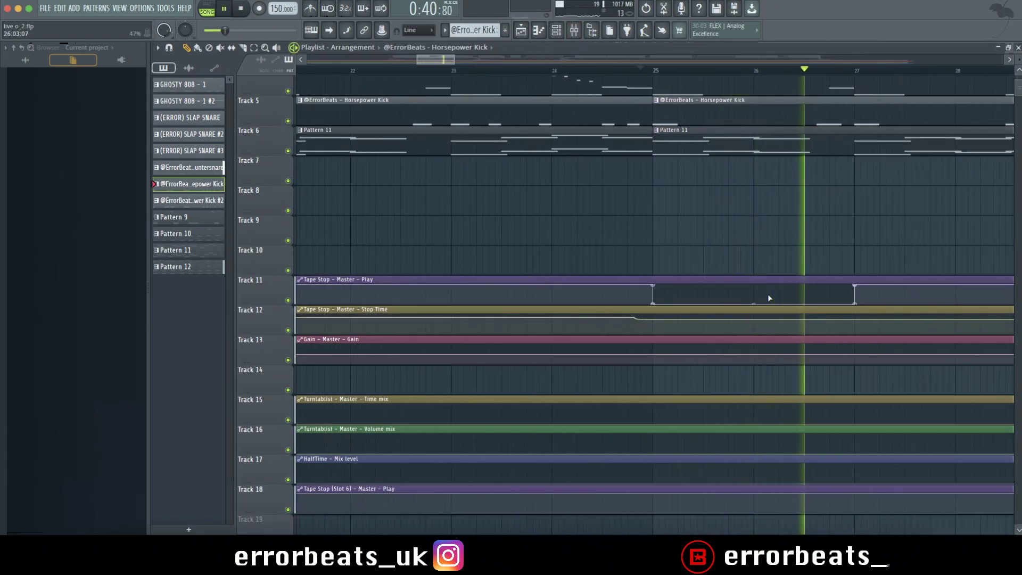
{"action": "key", "text": "space"}
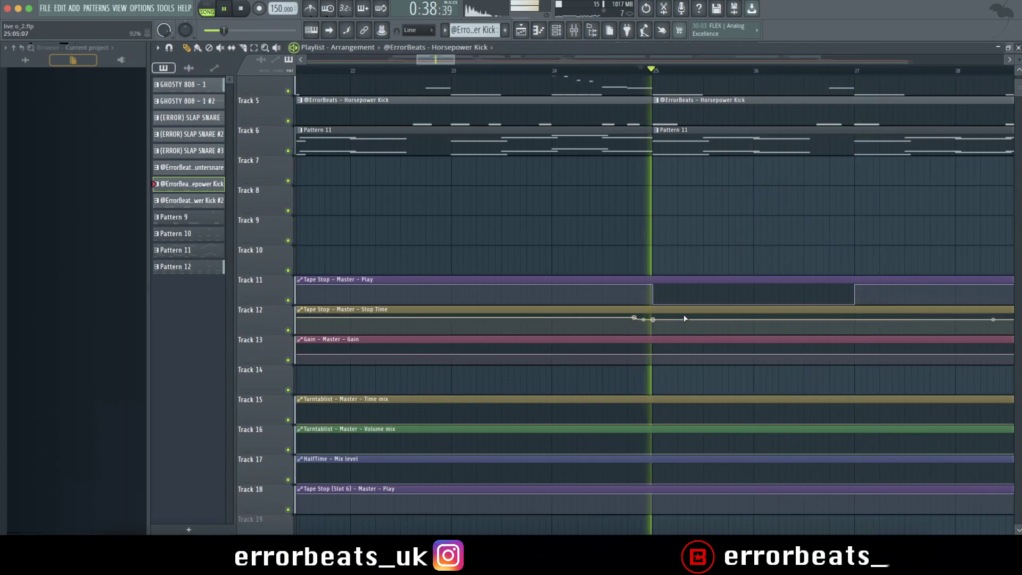
{"action": "scroll", "coordinate": [681, 318], "scroll_direction": "down", "scroll_amount": 8}
{"action": "key", "text": "space"}
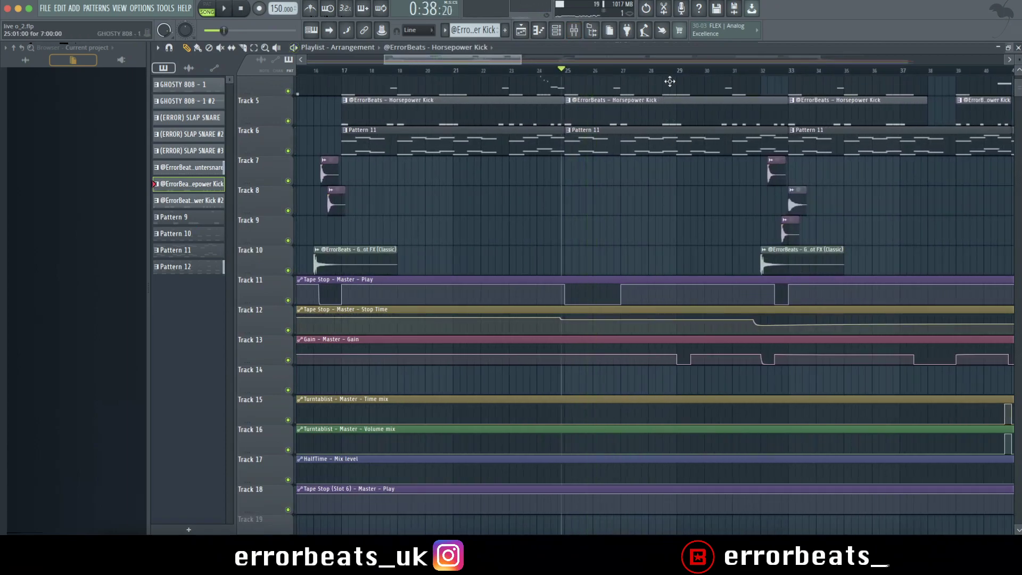
Play the Gain automation dip on Track 13 at bar 29
{"action": "scroll", "coordinate": [681, 72], "scroll_direction": "up", "scroll_amount": 3}
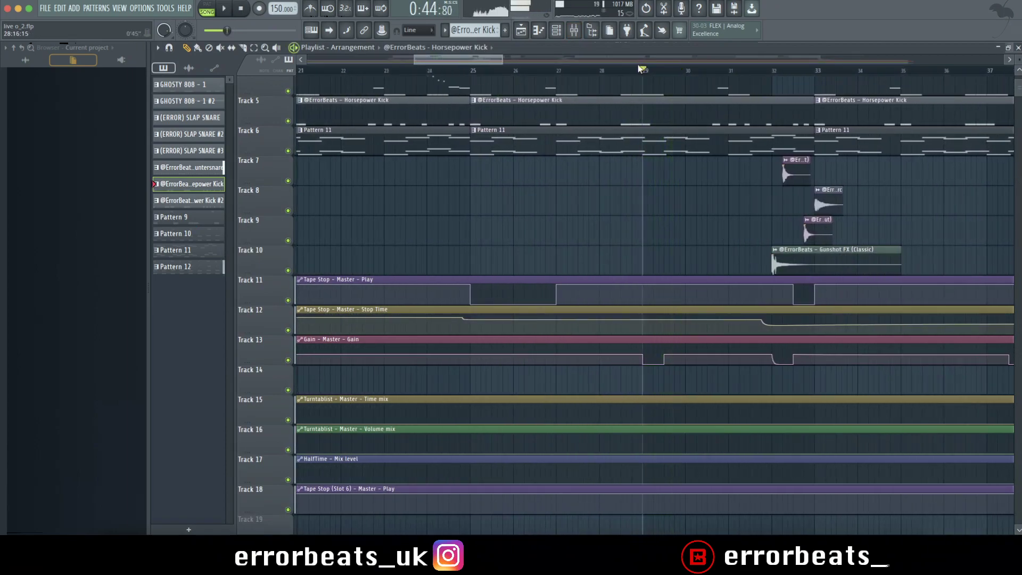
{"action": "scroll", "coordinate": [640, 95], "scroll_direction": "up", "scroll_amount": 2}
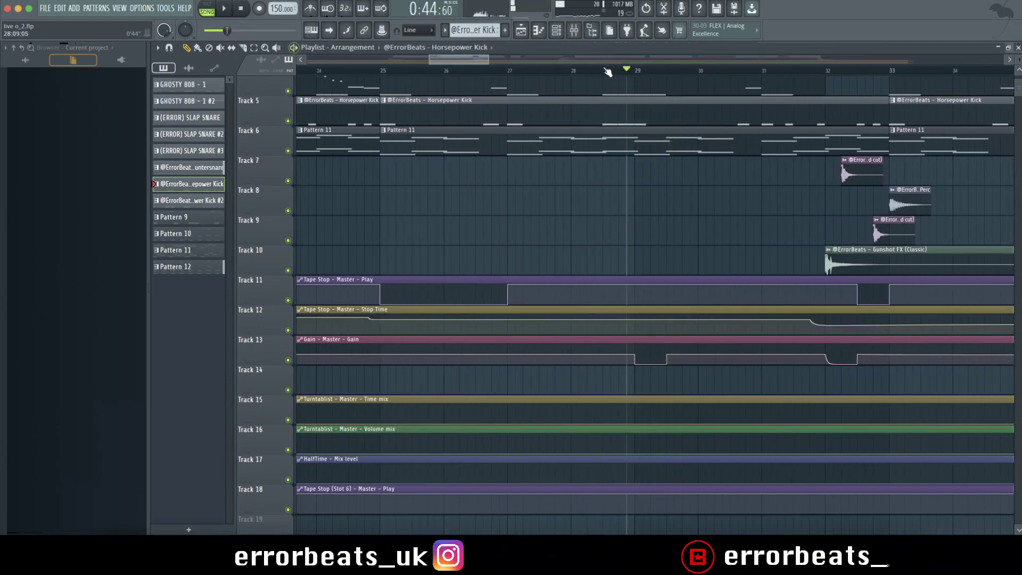
{"action": "scroll", "coordinate": [647, 177], "scroll_direction": "up", "scroll_amount": 2}
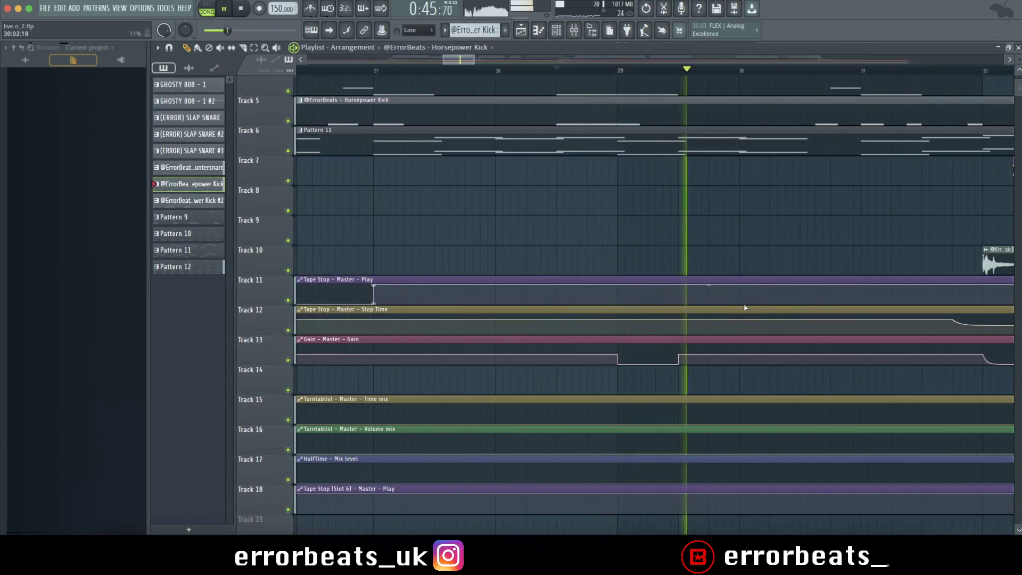
{"action": "scroll", "coordinate": [753, 305], "scroll_direction": "down", "scroll_amount": 6}
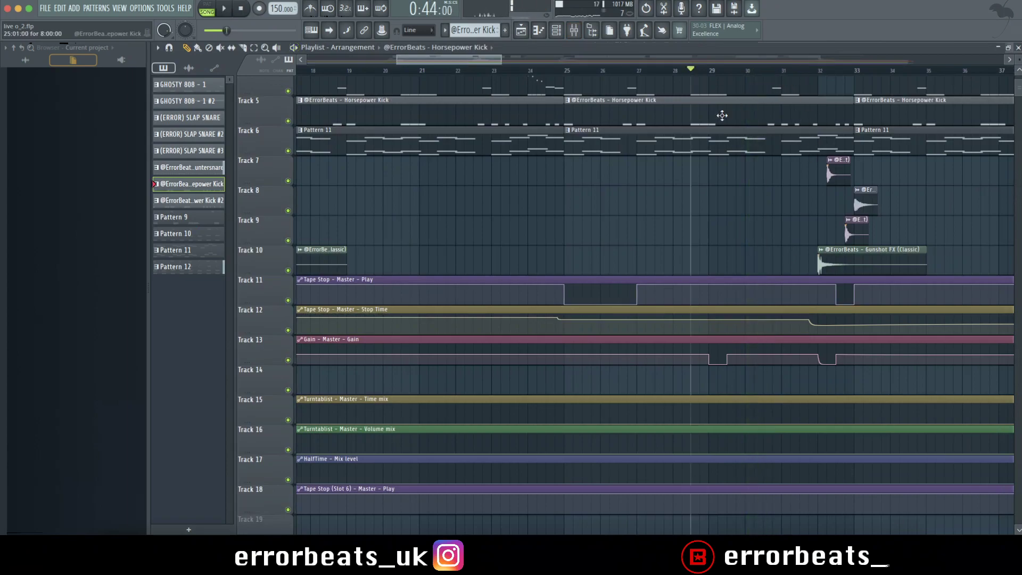
Watch the Master's Gain plugin during playback of the bar 29 dip, then close the plugin and the mixer
{"action": "key", "text": "F9"}
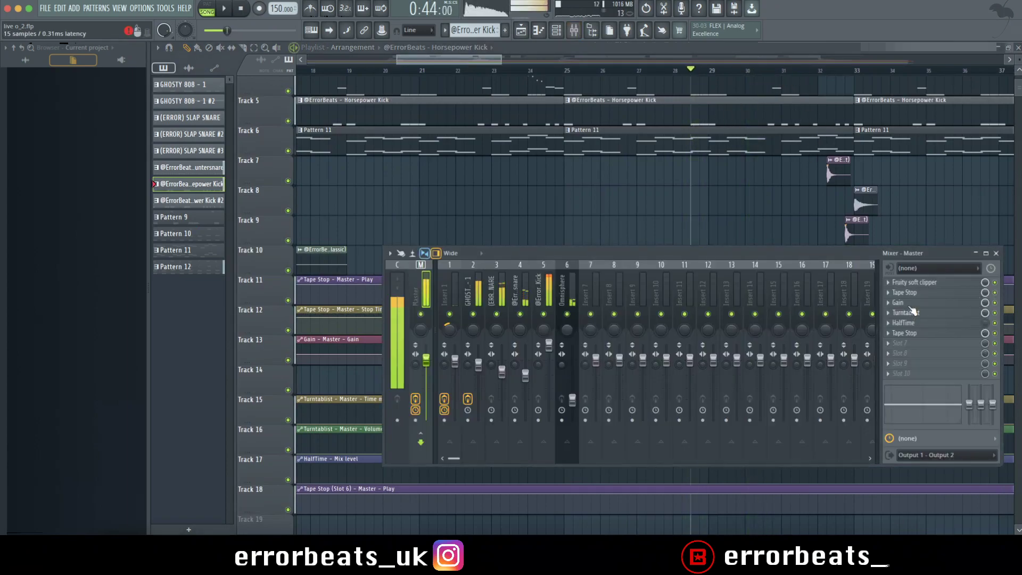
{"action": "key", "text": "space"}
{"action": "left_click", "coordinate": [907, 302]}
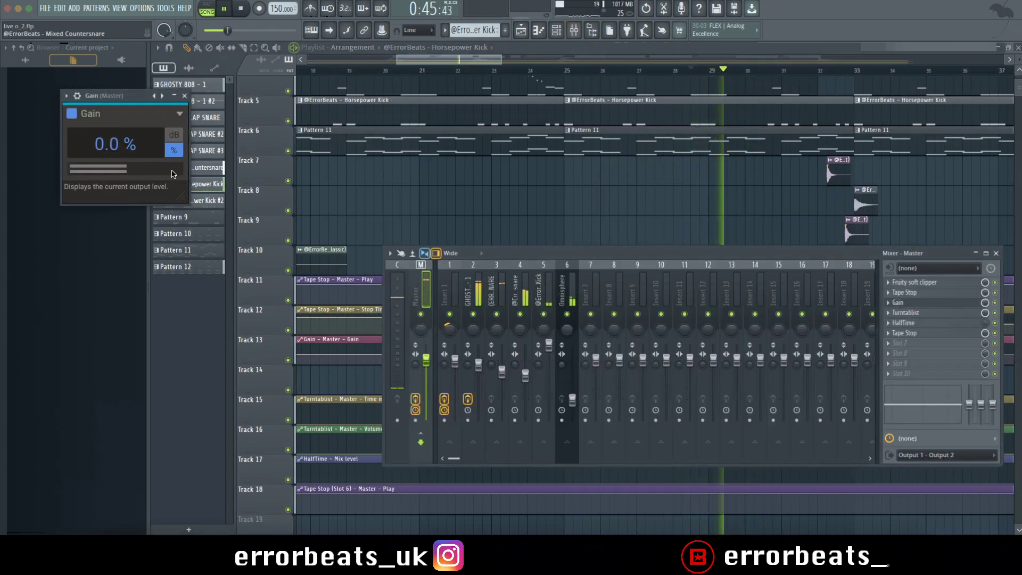
{"action": "left_click", "coordinate": [184, 96]}
{"action": "key", "text": "space"}
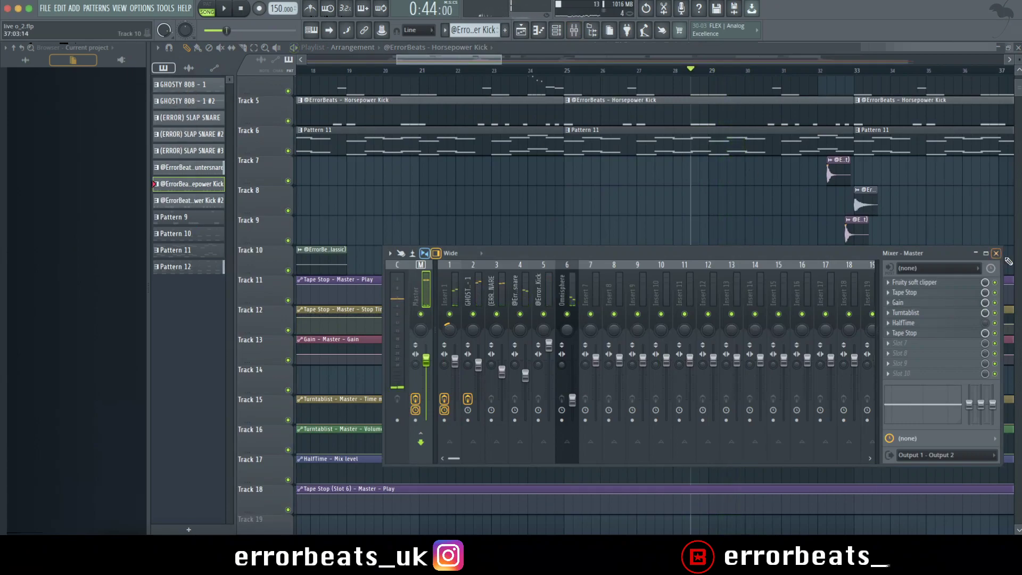
{"action": "left_click", "coordinate": [996, 253]}
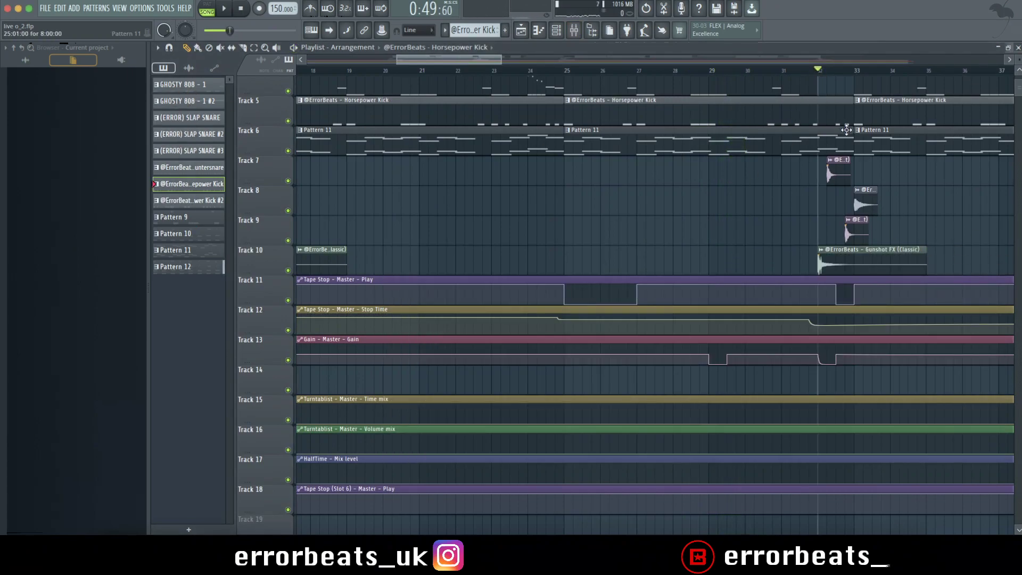
Play the combined Gain and Tape Stop transition at bar 32 leading into bar 33
{"action": "key", "text": "space"}
{"action": "scroll", "coordinate": [844, 126], "scroll_direction": "up", "scroll_amount": 5}
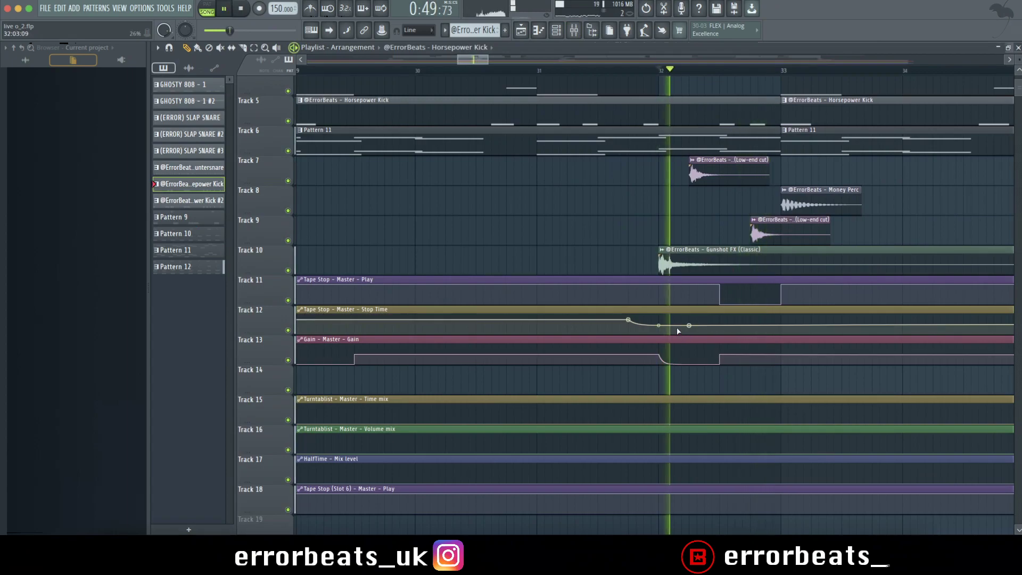
{"action": "scroll", "coordinate": [674, 337], "scroll_direction": "down", "scroll_amount": 7}
{"action": "key", "text": "space"}
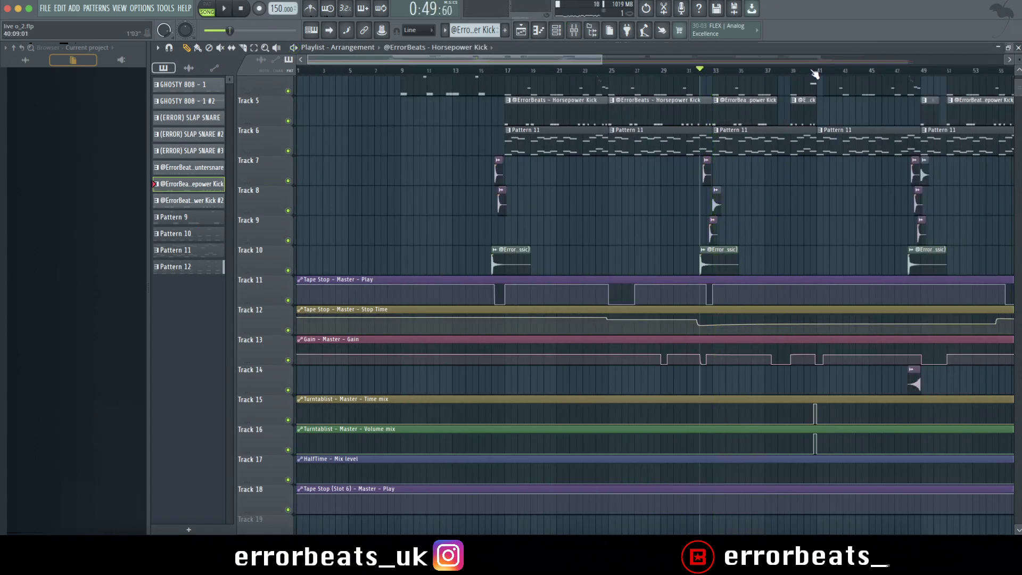
Play the Turntablist automations before bar 41 while viewing the Master's Turntablist plugin, then close it and replay the section
{"action": "scroll", "coordinate": [846, 192], "scroll_direction": "up", "scroll_amount": 6}
{"action": "key", "text": "space"}
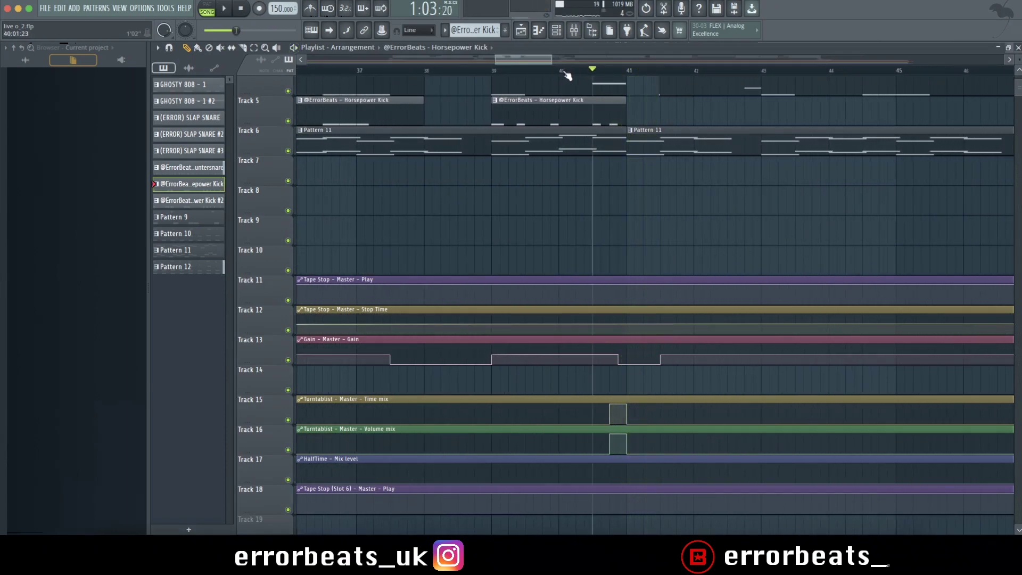
{"action": "key", "text": "F9"}
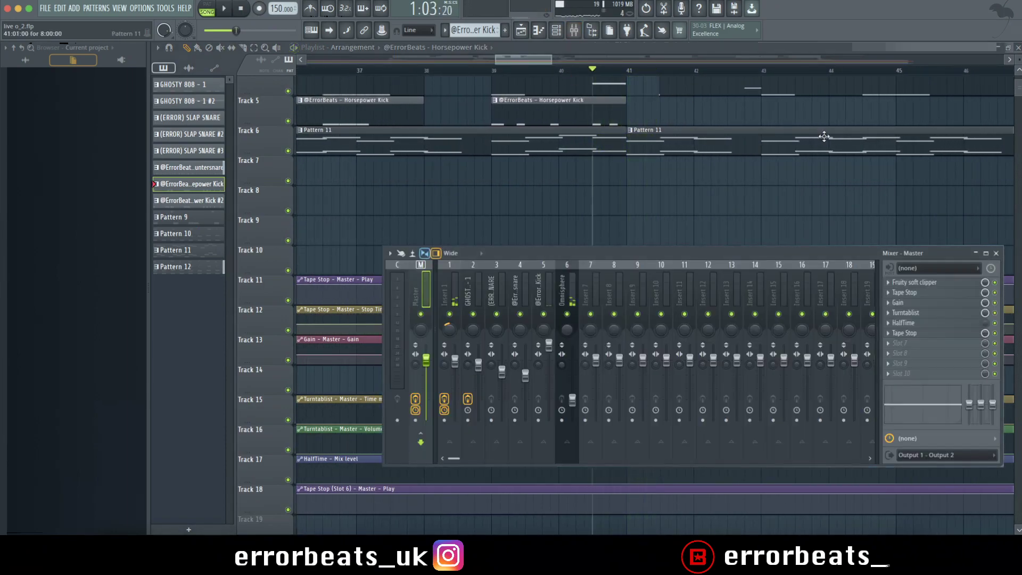
{"action": "left_click", "coordinate": [911, 313]}
{"action": "key", "text": "space"}
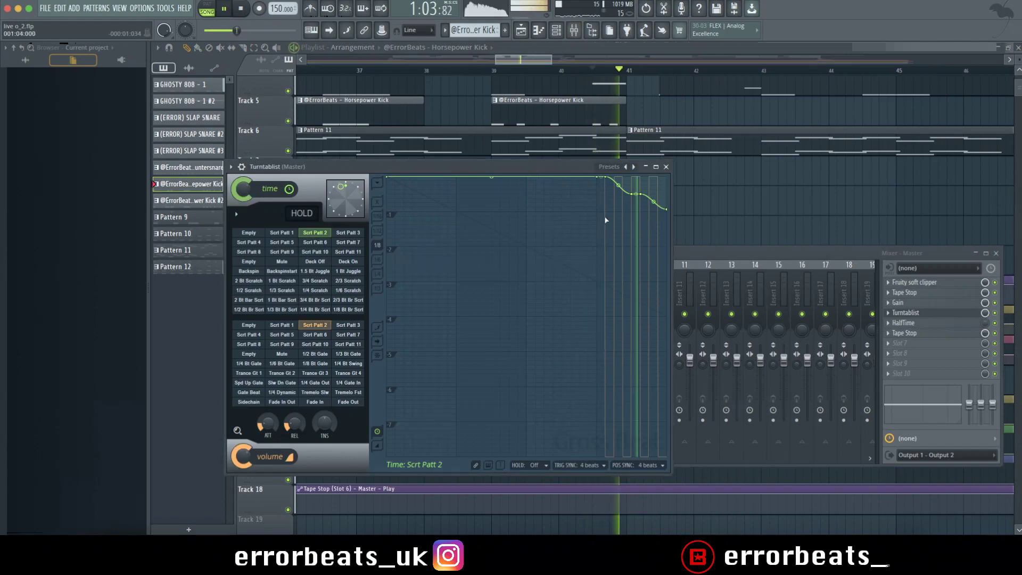
{"action": "left_click", "coordinate": [667, 167]}
{"action": "left_click", "coordinate": [997, 254]}
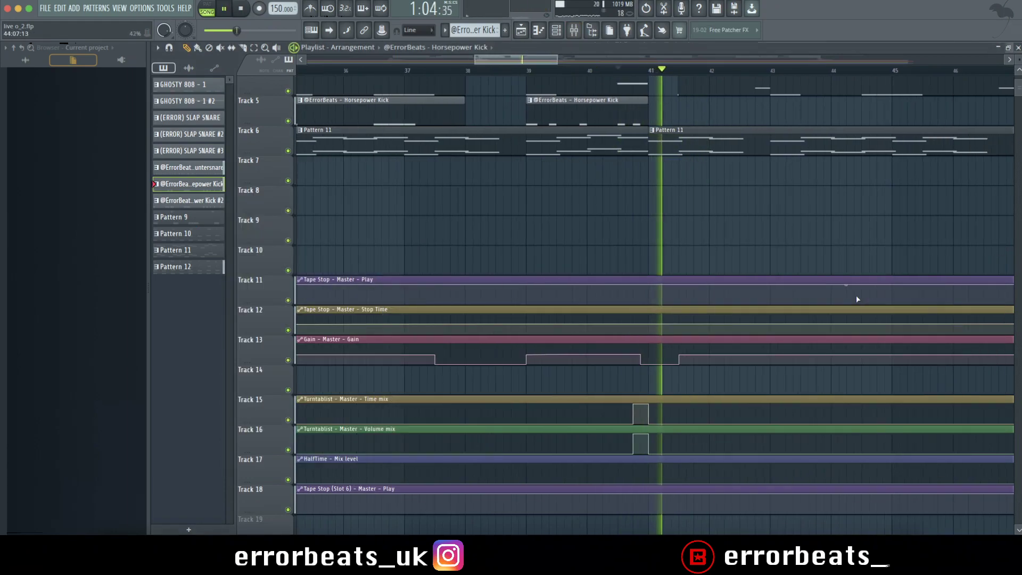
{"action": "key", "text": "space"}
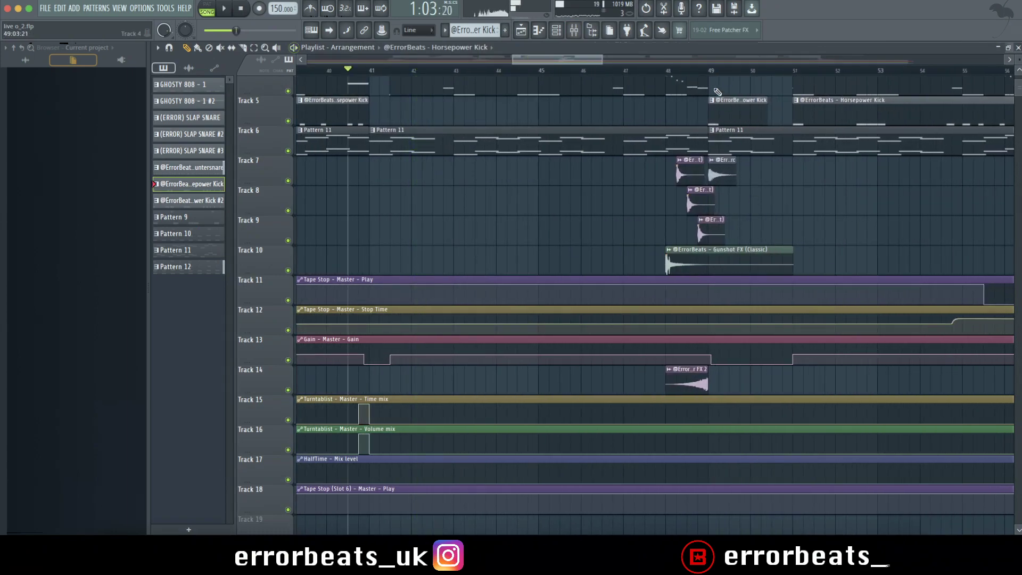
Play the Track 13 Gain dip and the transition samples from bar 49 to bar 51
{"action": "left_click", "coordinate": [713, 73]}
{"action": "key", "text": "space"}
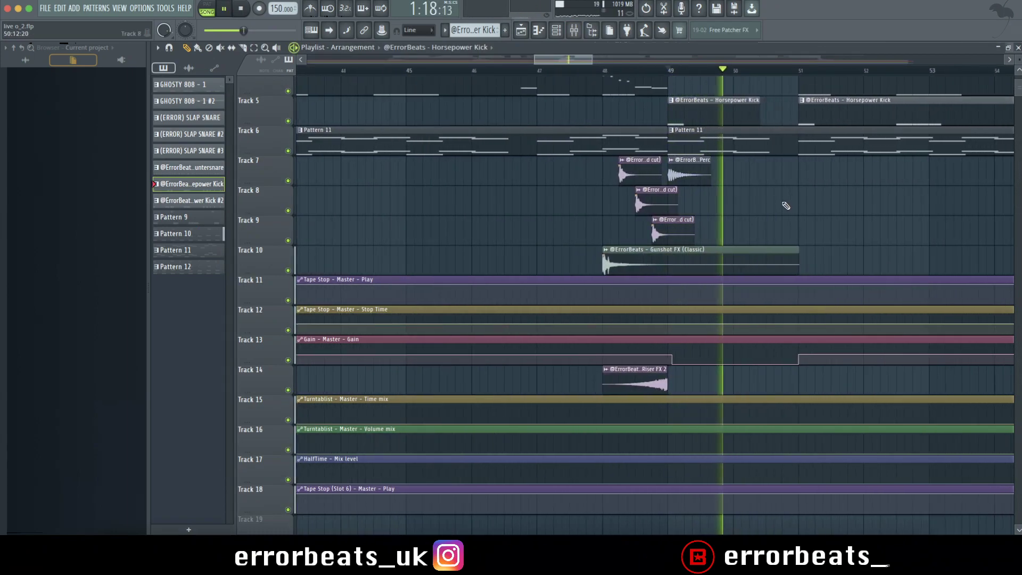
{"action": "scroll", "coordinate": [674, 349], "scroll_direction": "up", "scroll_amount": 4}
{"action": "scroll", "coordinate": [632, 354], "scroll_direction": "down", "scroll_amount": 2}
{"action": "scroll", "coordinate": [631, 354], "scroll_direction": "down", "scroll_amount": 3}
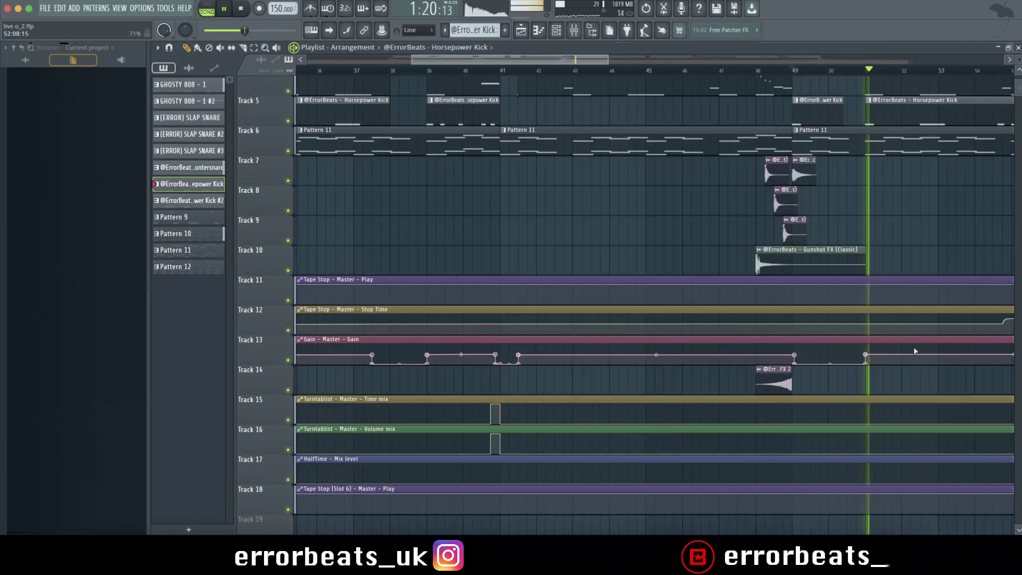
{"action": "key", "text": "space"}
Play the short Gain cuts on Track 13 at bar 59 through to the Tape Stop before bar 65
{"action": "scroll", "coordinate": [906, 112], "scroll_direction": "up", "scroll_amount": 2}
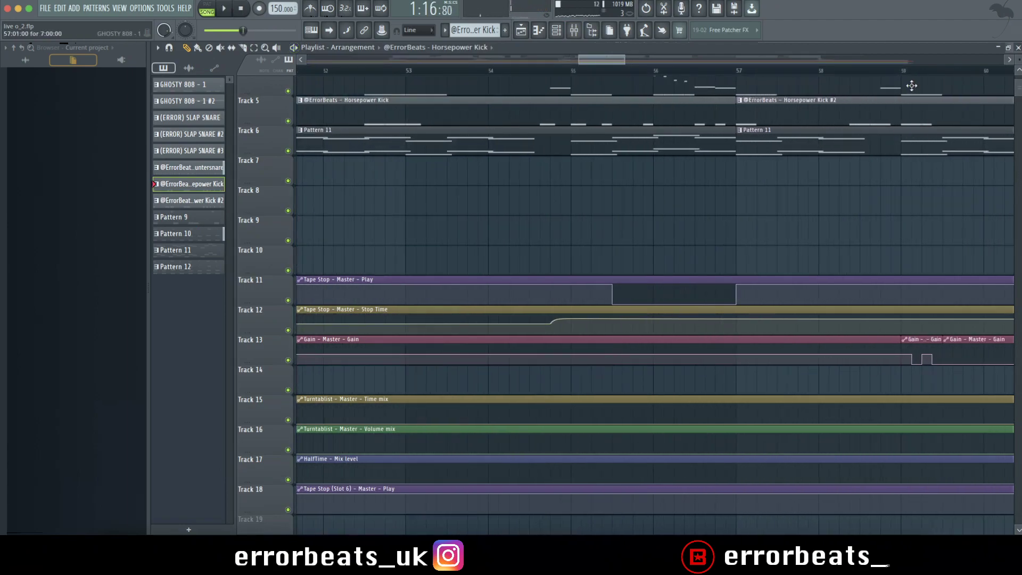
{"action": "scroll", "coordinate": [952, 271], "scroll_direction": "down", "scroll_amount": 4}
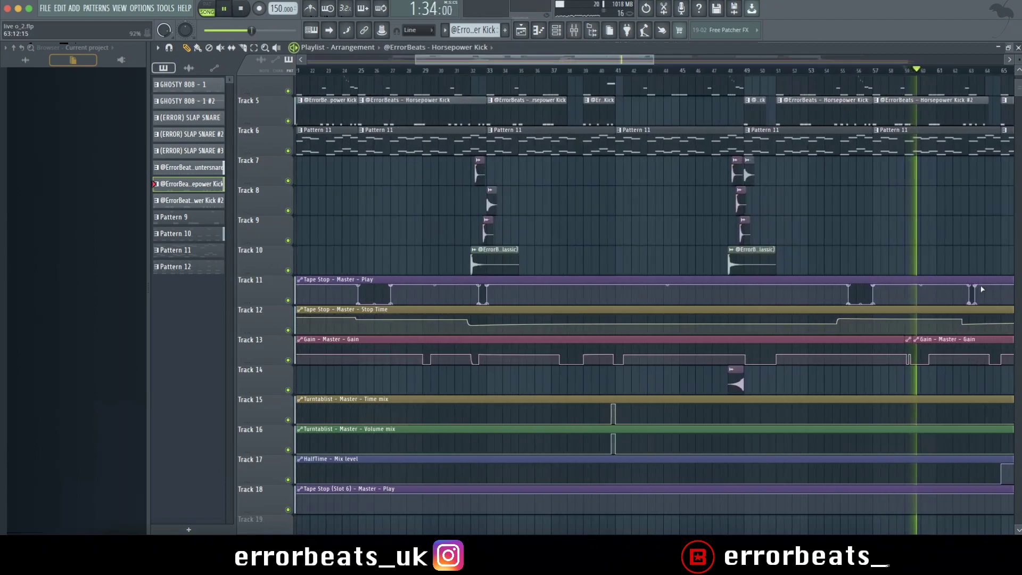
{"action": "scroll", "coordinate": [798, 267], "scroll_direction": "down", "scroll_amount": 3}
{"action": "key", "text": "space"}
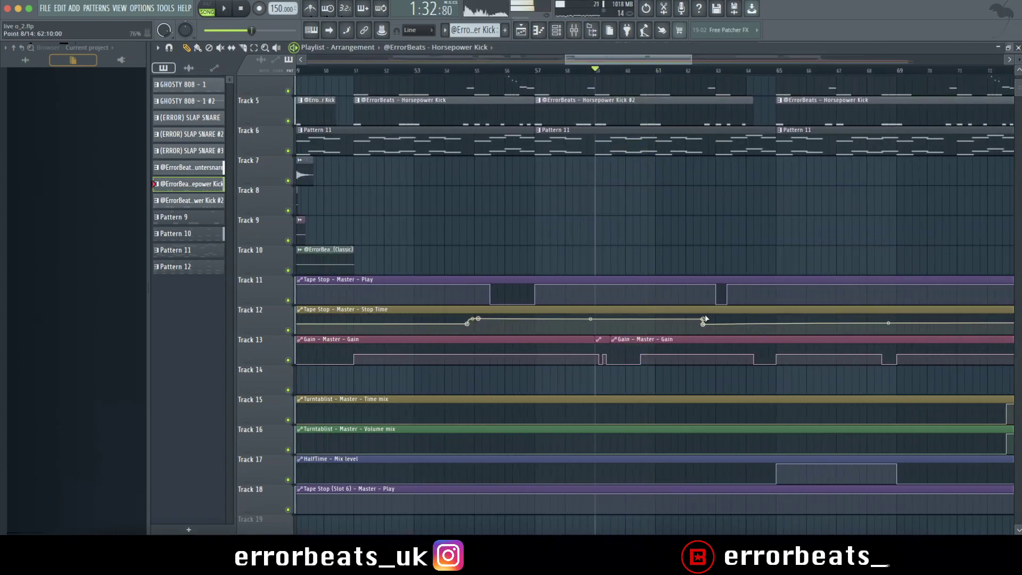
Play the rapid Gain cuts and the Tape Stop automations on Tracks 11 and 18 from bar 84 to bar 89
{"action": "scroll", "coordinate": [849, 91], "scroll_direction": "down", "scroll_amount": 2}
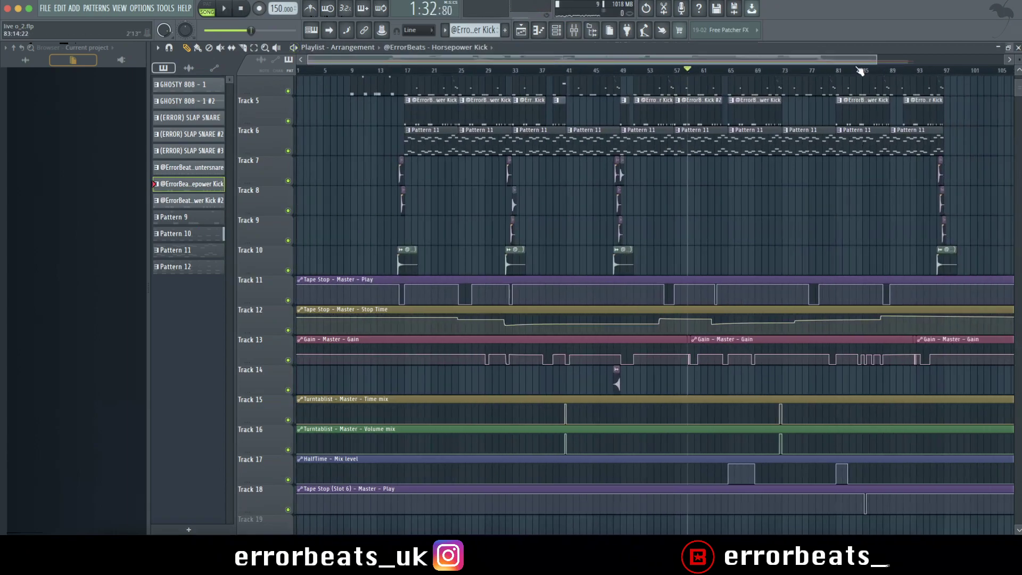
{"action": "scroll", "coordinate": [864, 88], "scroll_direction": "up", "scroll_amount": 5}
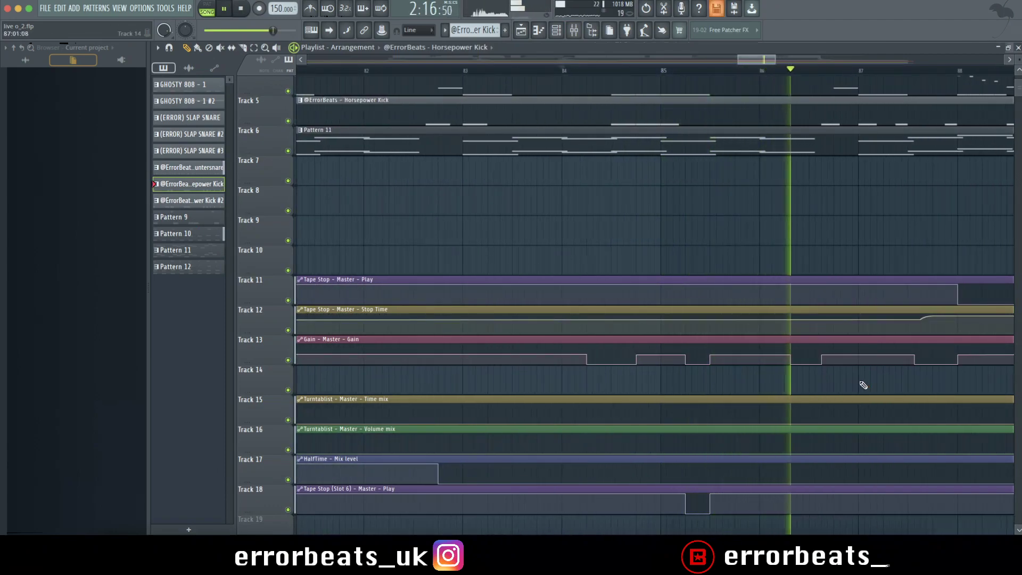
{"action": "scroll", "coordinate": [864, 385], "scroll_direction": "down", "scroll_amount": 4}
{"action": "scroll", "coordinate": [987, 383], "scroll_direction": "up", "scroll_amount": 2}
{"action": "scroll", "coordinate": [979, 376], "scroll_direction": "down", "scroll_amount": 5}
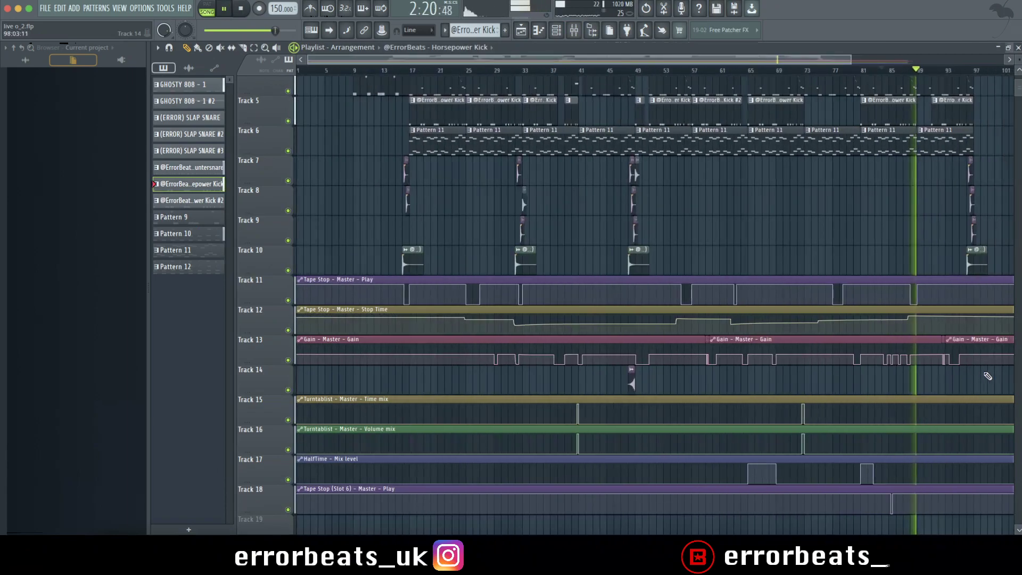
{"action": "scroll", "coordinate": [769, 176], "scroll_direction": "up", "scroll_amount": 5}
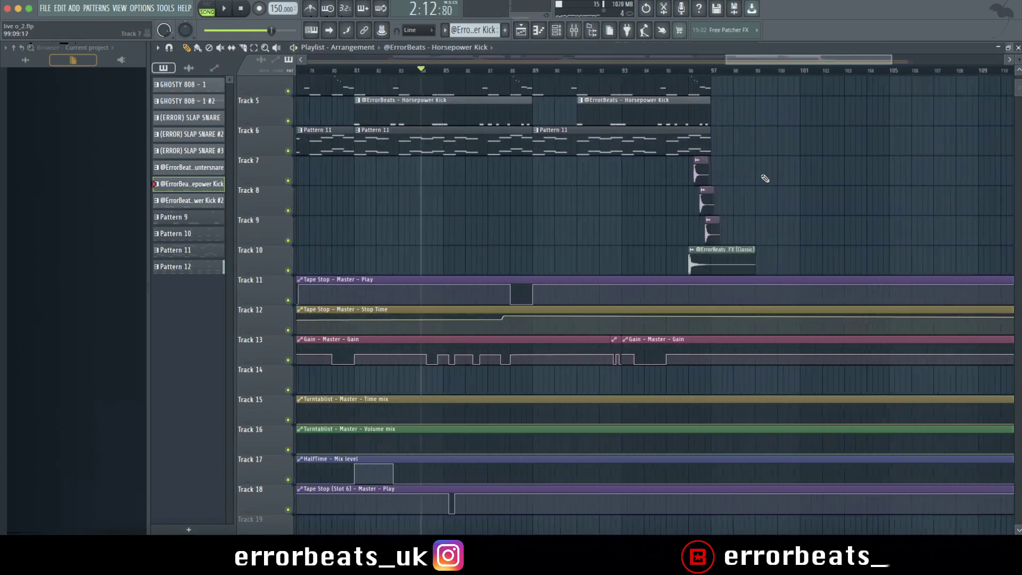
Play the Gain stutter and the long Gain dip on Track 13 between bars 92 and 95
{"action": "key", "text": "space"}
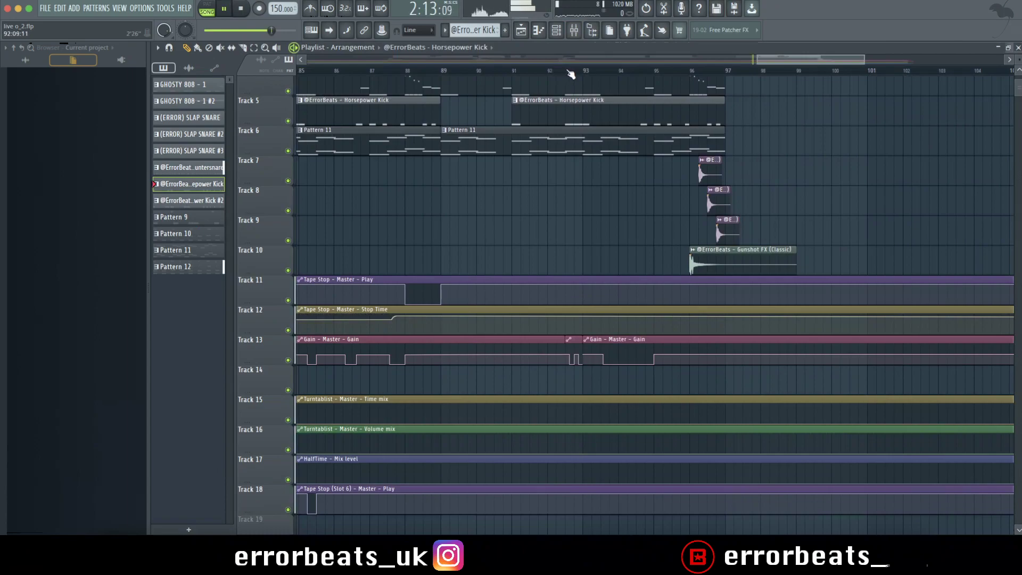
{"action": "left_click", "coordinate": [571, 71]}
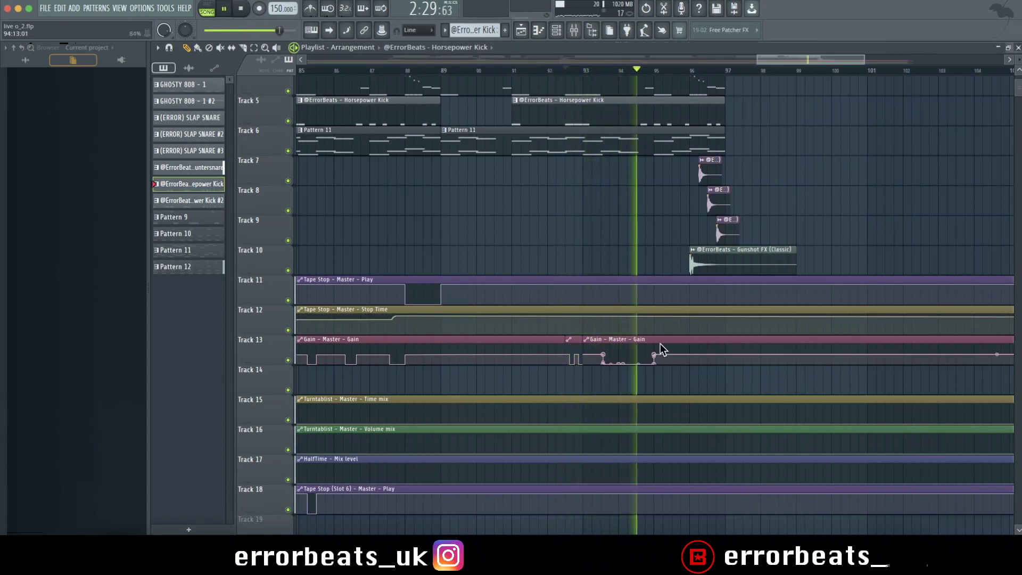
{"action": "scroll", "coordinate": [531, 312], "scroll_direction": "down", "scroll_amount": 5}
{"action": "key", "text": "space"}
Show the full arrangement from Track 1 and play the whole beat from bar 1 to the end
{"action": "scroll", "coordinate": [531, 313], "scroll_direction": "up", "scroll_amount": 3}
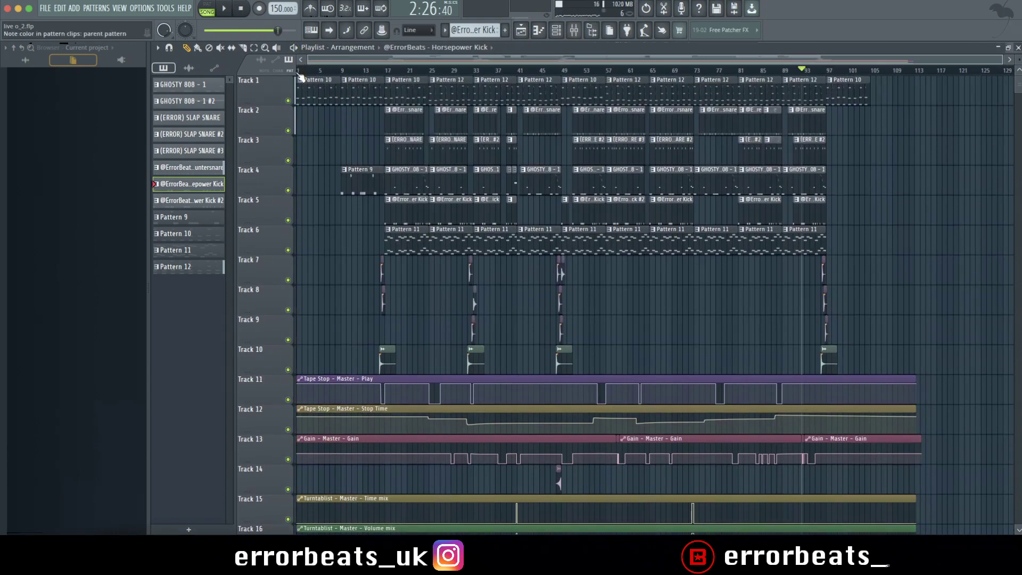
{"action": "scroll", "coordinate": [479, 165], "scroll_direction": "down", "scroll_amount": 3}
{"action": "scroll", "coordinate": [622, 166], "scroll_direction": "up", "scroll_amount": 3}
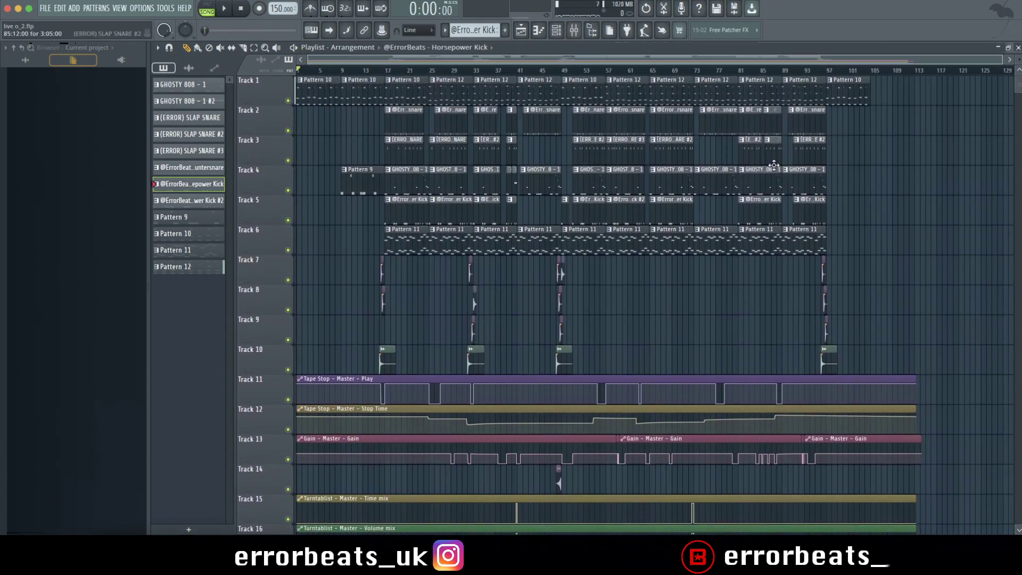
{"action": "scroll", "coordinate": [773, 165], "scroll_direction": "down", "scroll_amount": 3}
{"action": "scroll", "coordinate": [384, 189], "scroll_direction": "up", "scroll_amount": 3}
{"action": "key", "text": "space"}
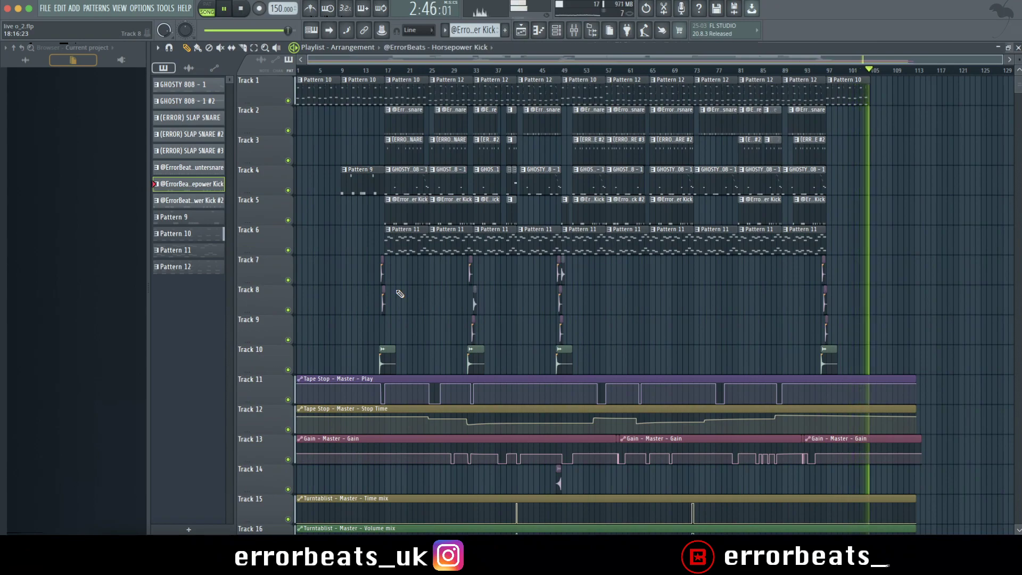
{"action": "key", "text": "space"}
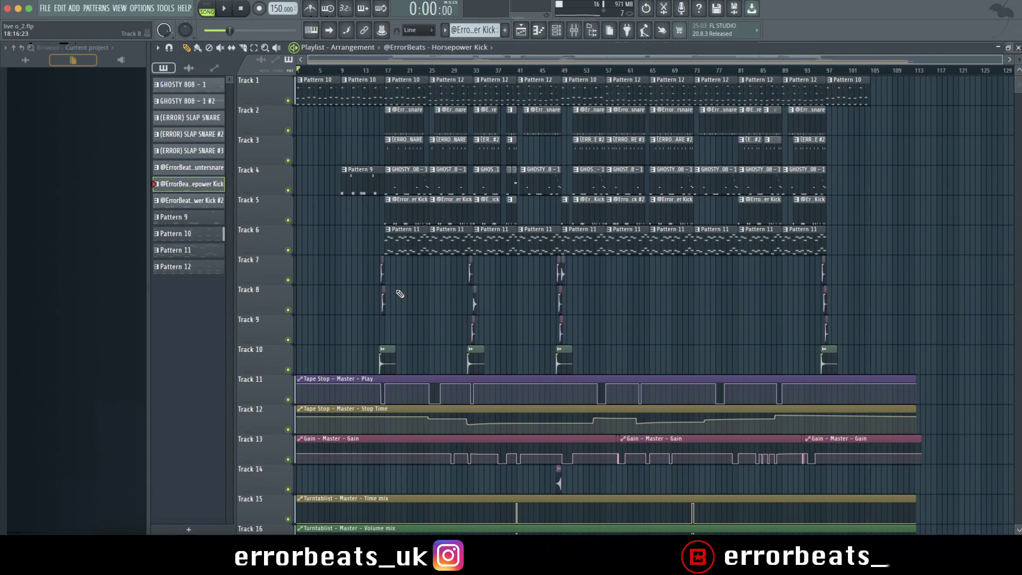